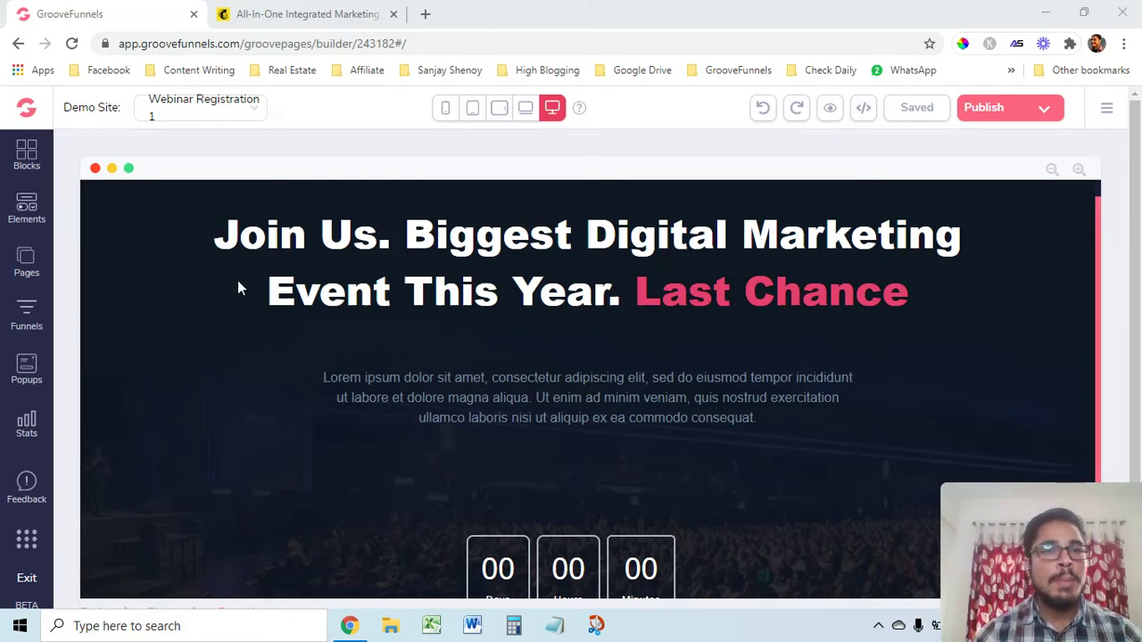
# Open the My integrations list from the page builder's main menu
pyautogui.scroll(-1, 638, 451)
pyautogui.scroll(2, 631, 453)
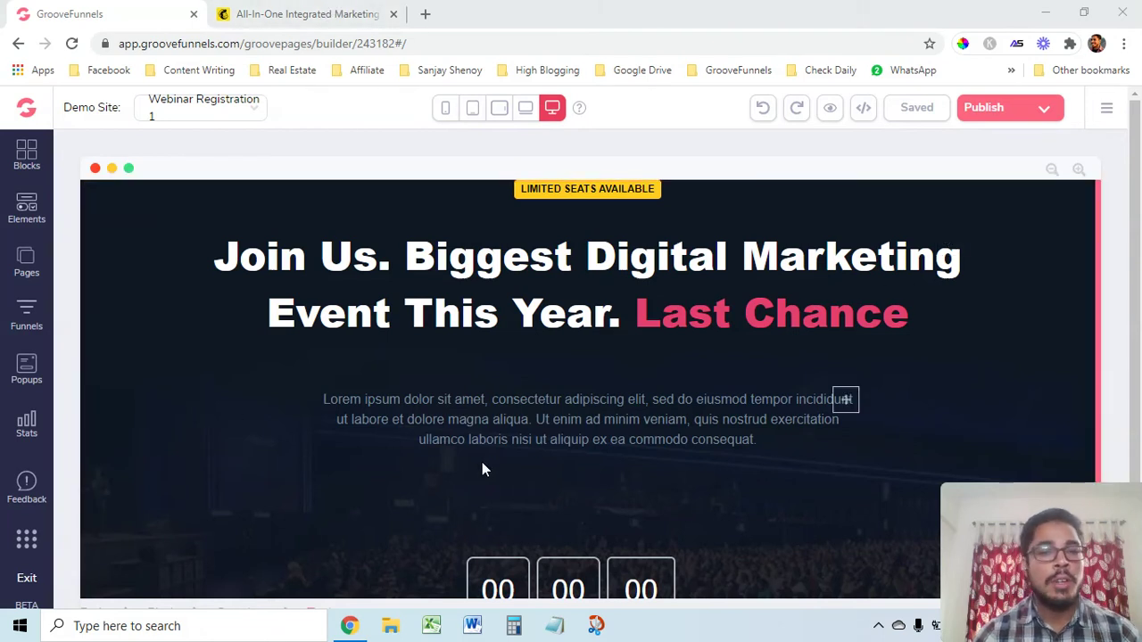
pyautogui.scroll(-1, 849, 454)
pyautogui.scroll(1, 844, 413)
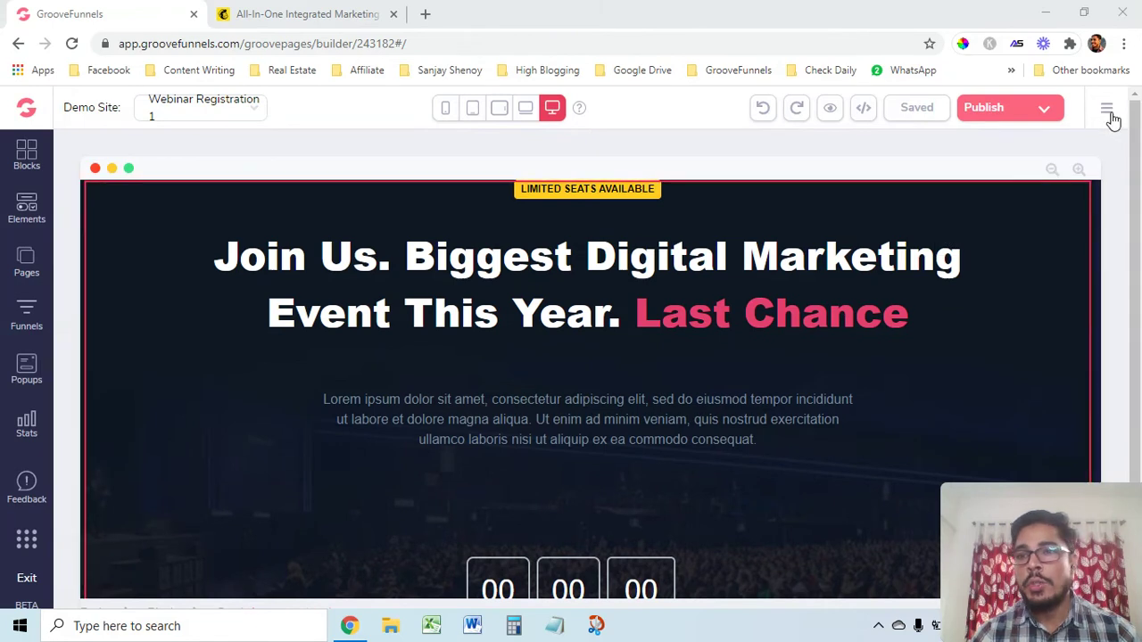
pyautogui.scroll(-1, 367, 409)
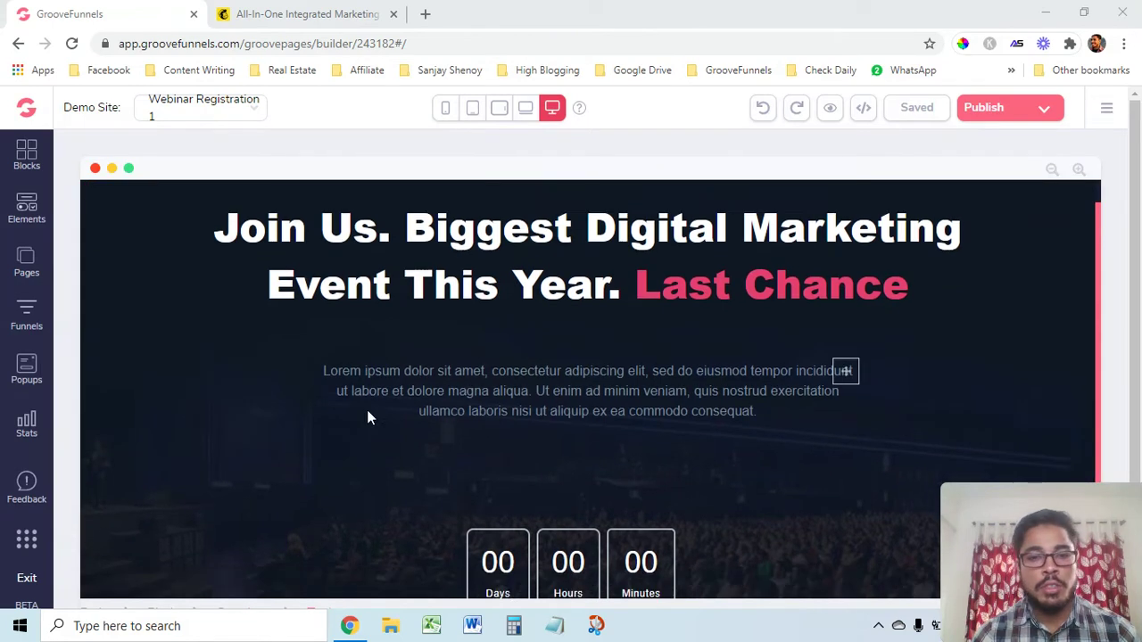
pyautogui.scroll(1, 233, 358)
pyautogui.scroll(-1, 611, 442)
pyautogui.scroll(1, 613, 424)
pyautogui.scroll(-1, 641, 511)
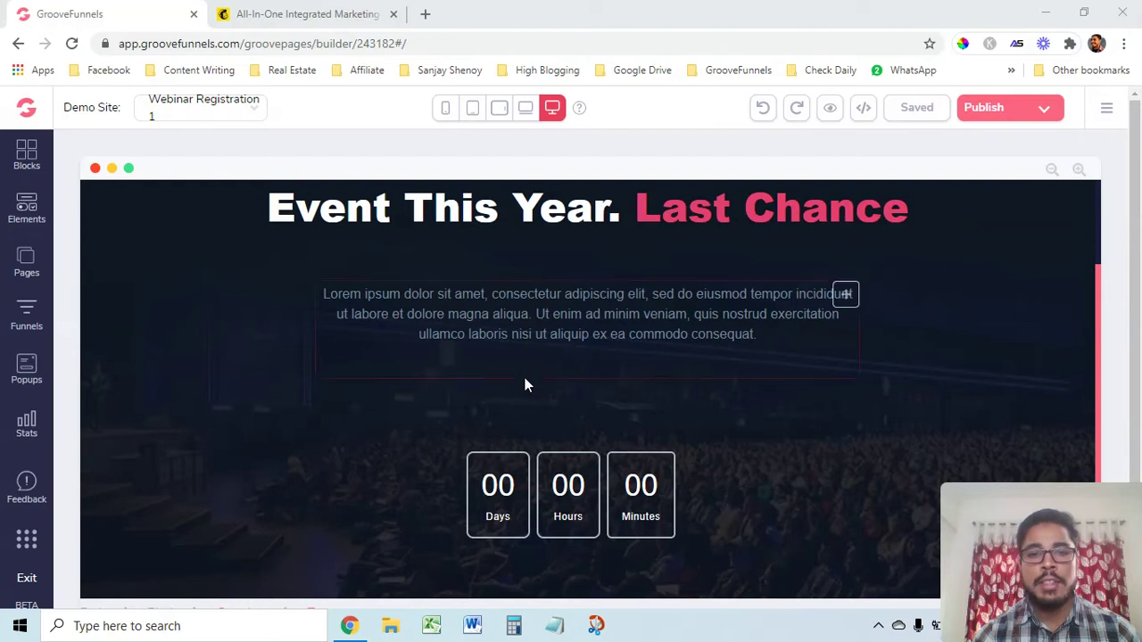
pyautogui.click(1106, 112)
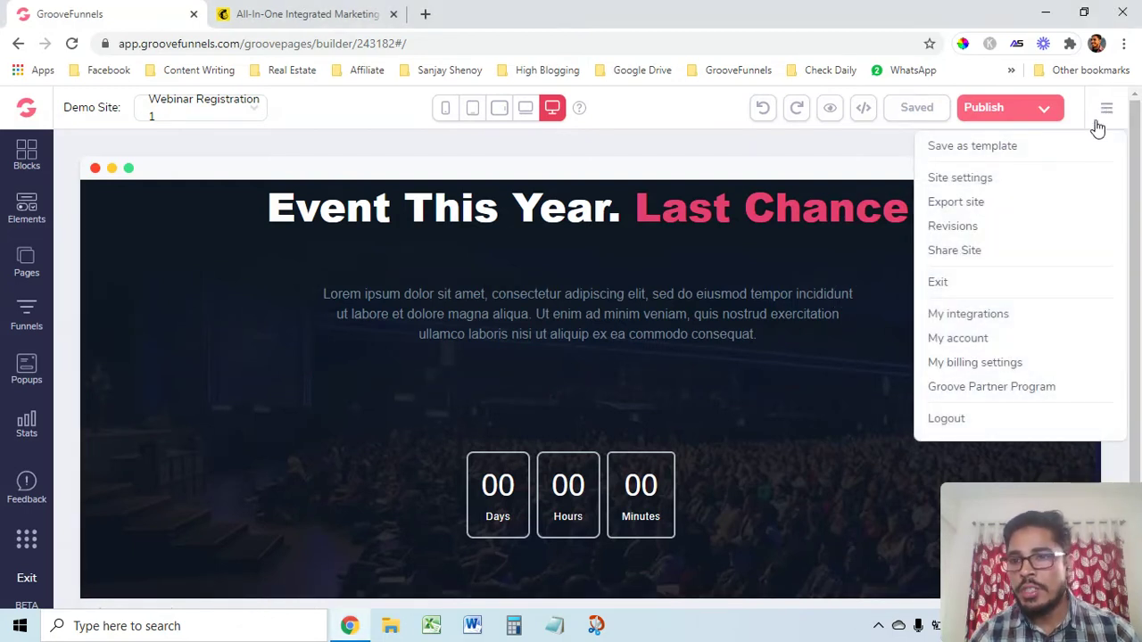
pyautogui.click(957, 316)
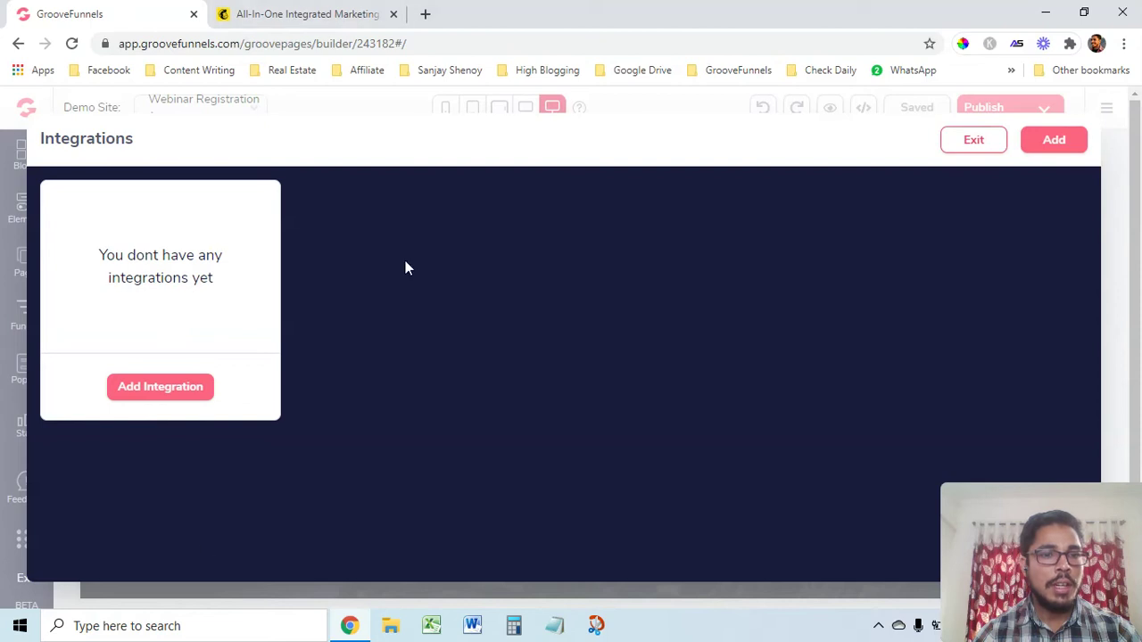
# Add a new Mailchimp-type integration described as 'Demo Mailchimp'
pyautogui.click(1055, 147)
pyautogui.click(1003, 257)
pyautogui.scroll(-3, 941, 357)
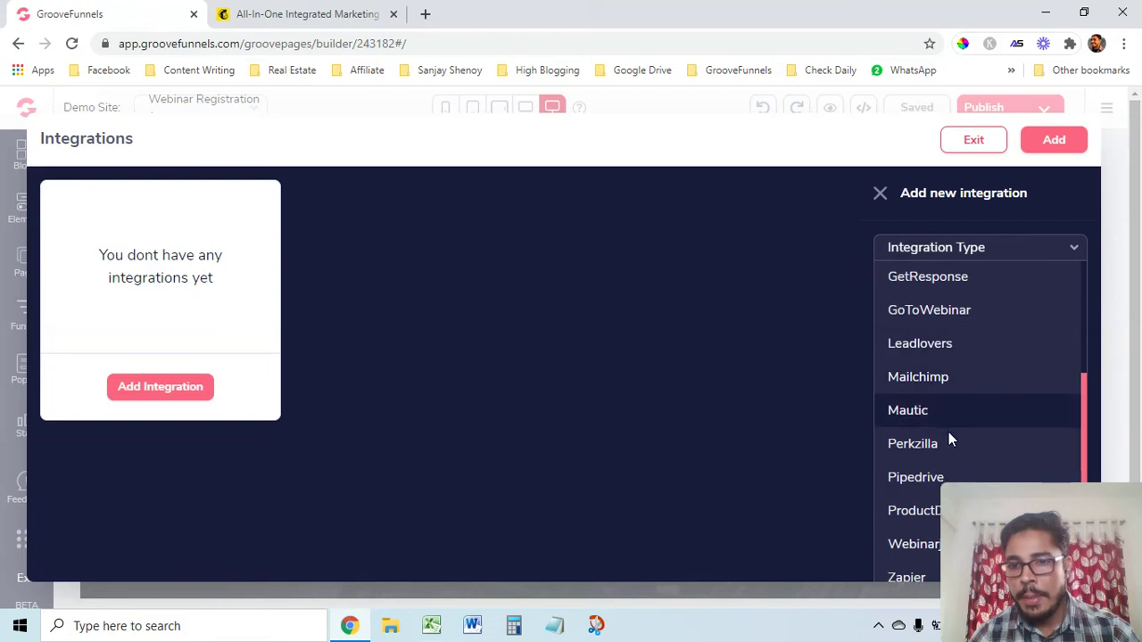
pyautogui.click(926, 381)
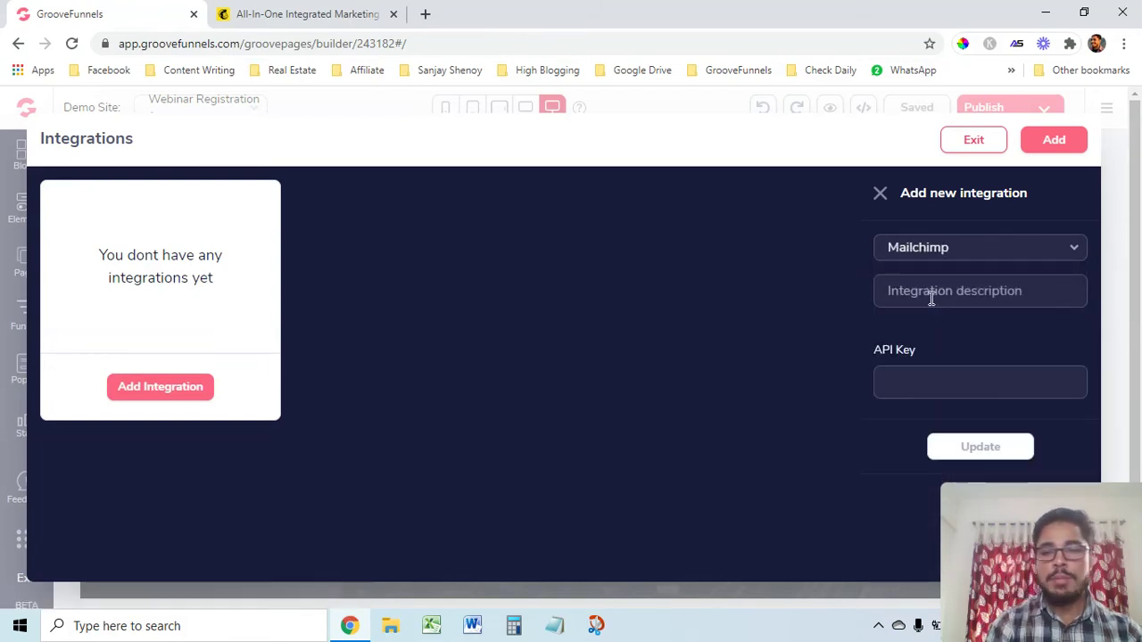
pyautogui.write('Demo MM')
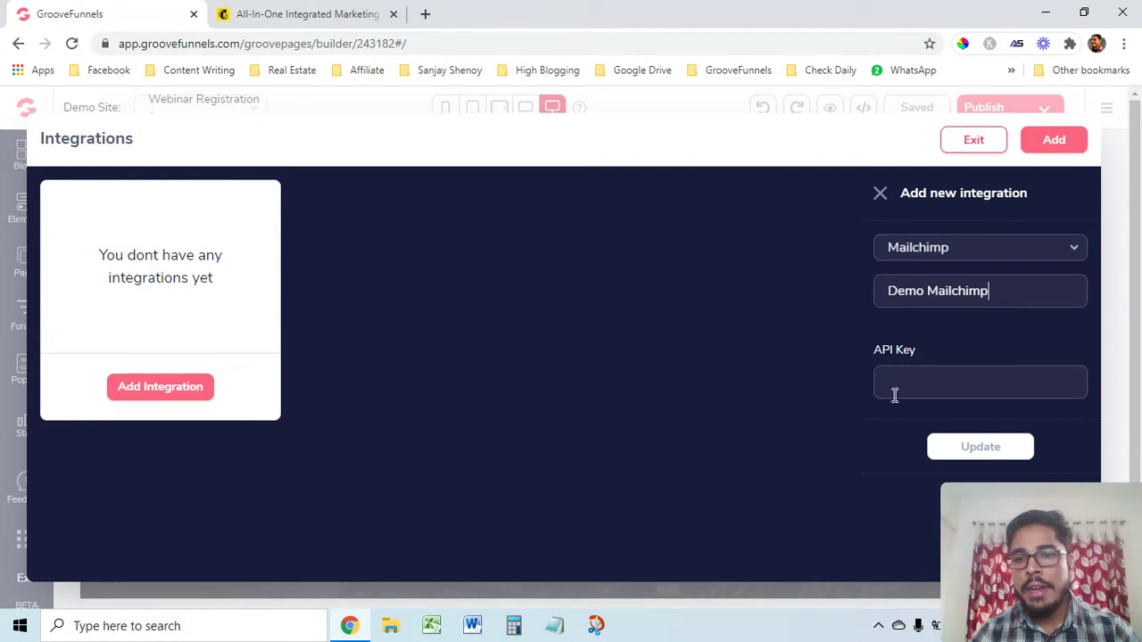
# Log in to Mailchimp in the second tab, deferring security setup, to reach the dashboard
pyautogui.click(355, 14)
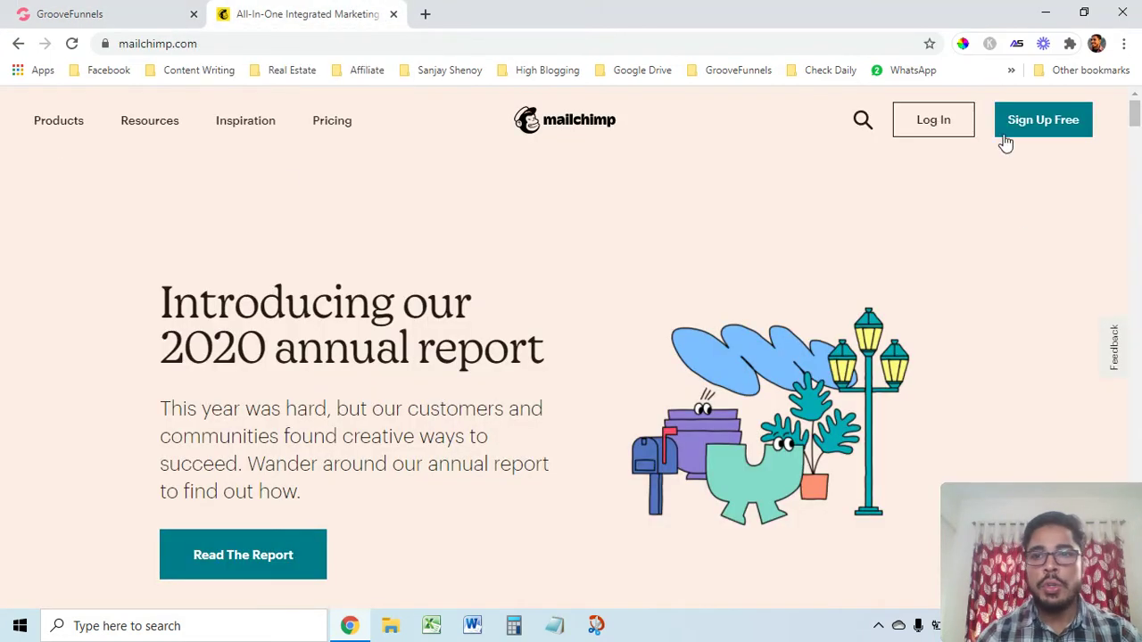
pyautogui.click(947, 131)
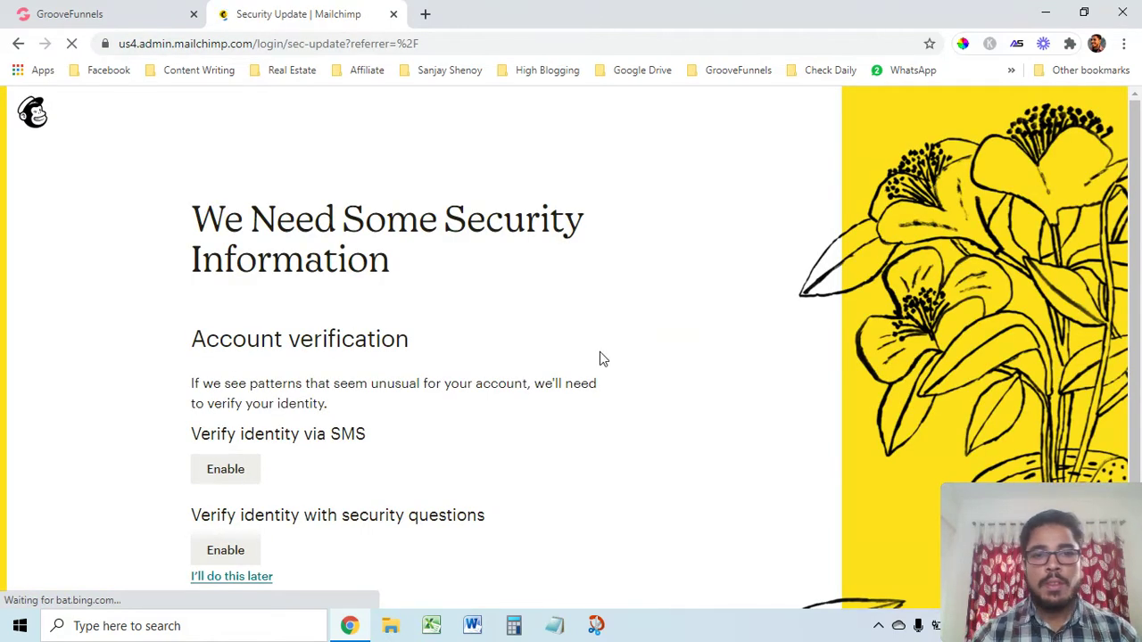
pyautogui.scroll(-2, 588, 375)
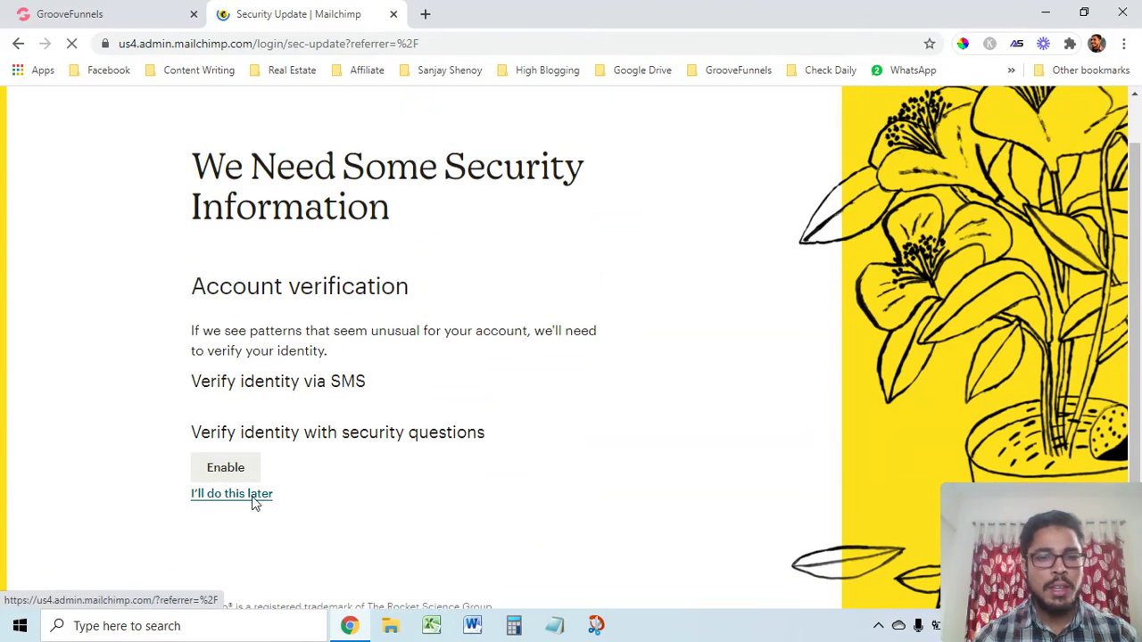
pyautogui.click(242, 503)
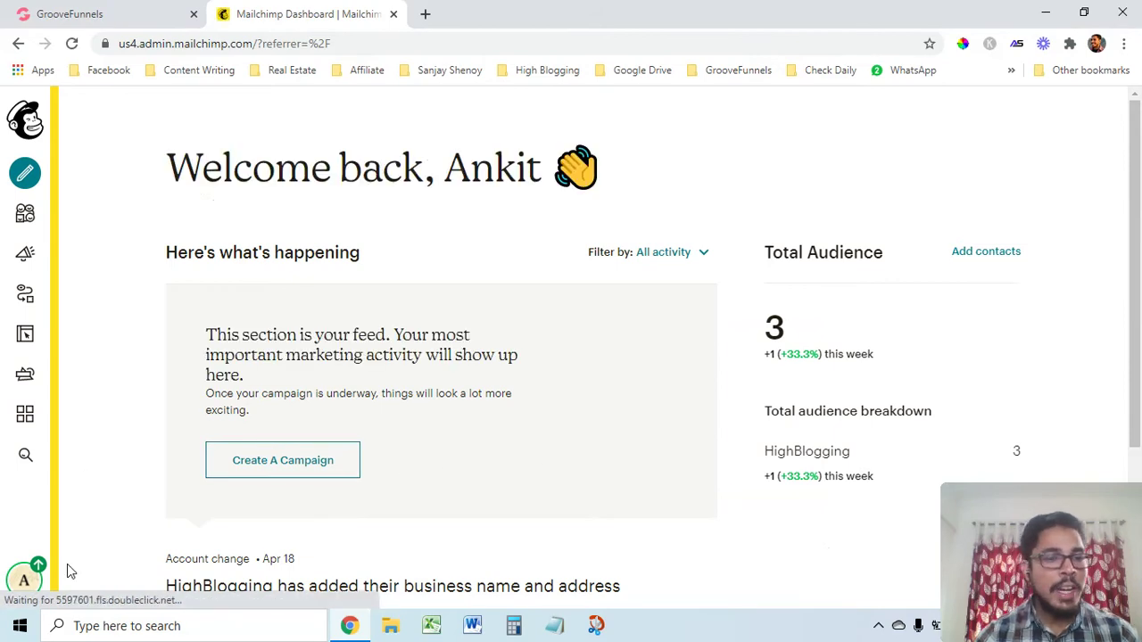
pyautogui.scroll(-1, 505, 535)
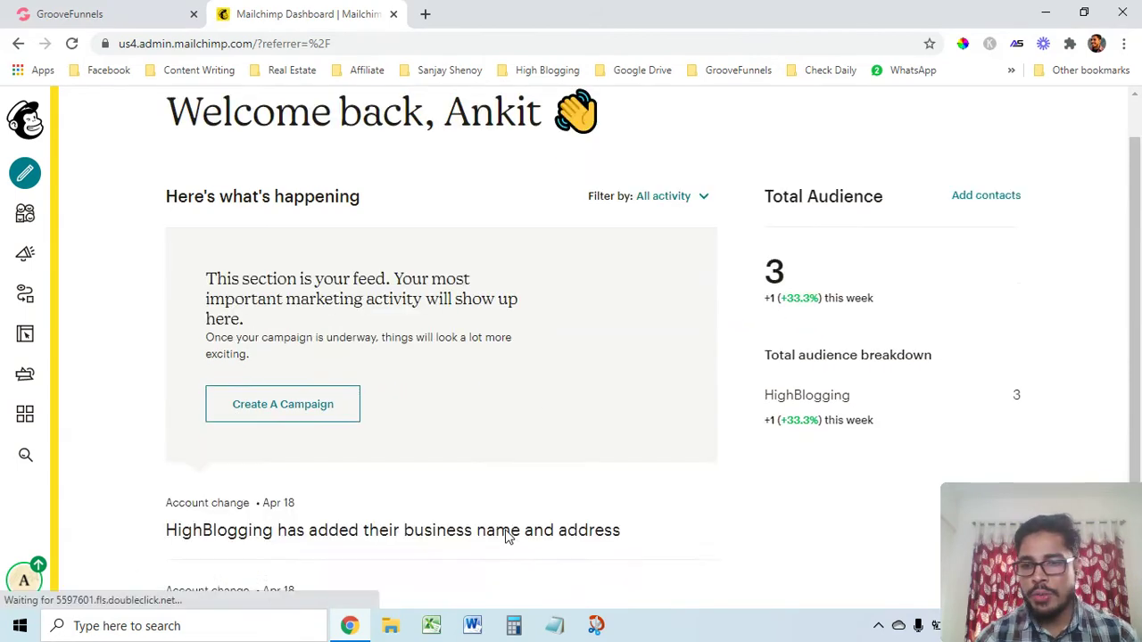
pyautogui.scroll(-3, 505, 535)
pyautogui.scroll(4, 401, 492)
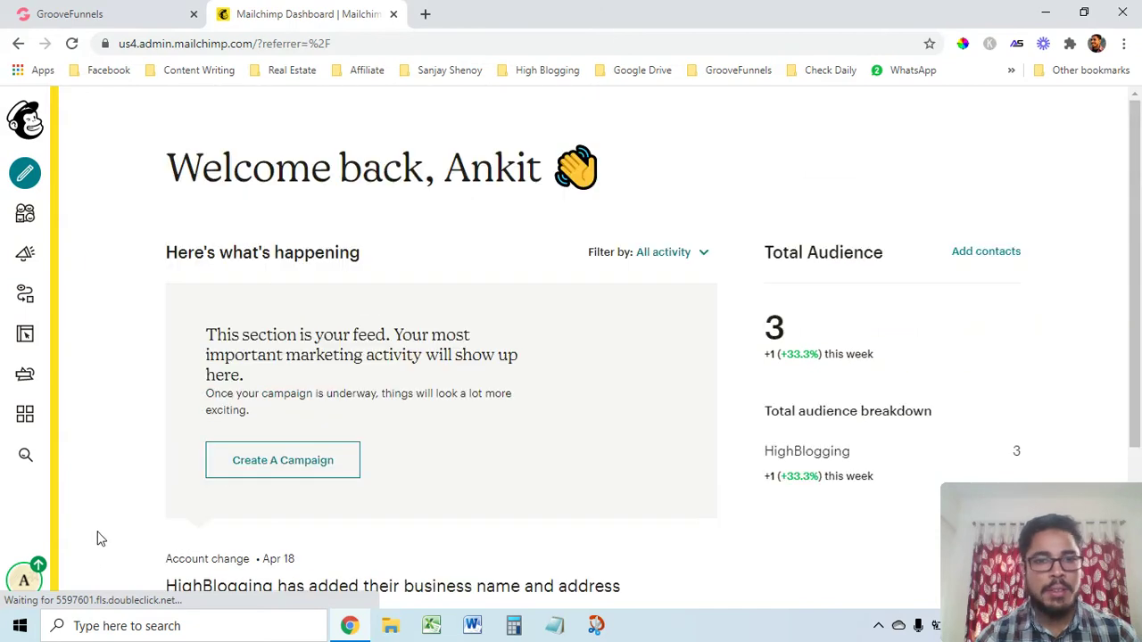
pyautogui.click(24, 582)
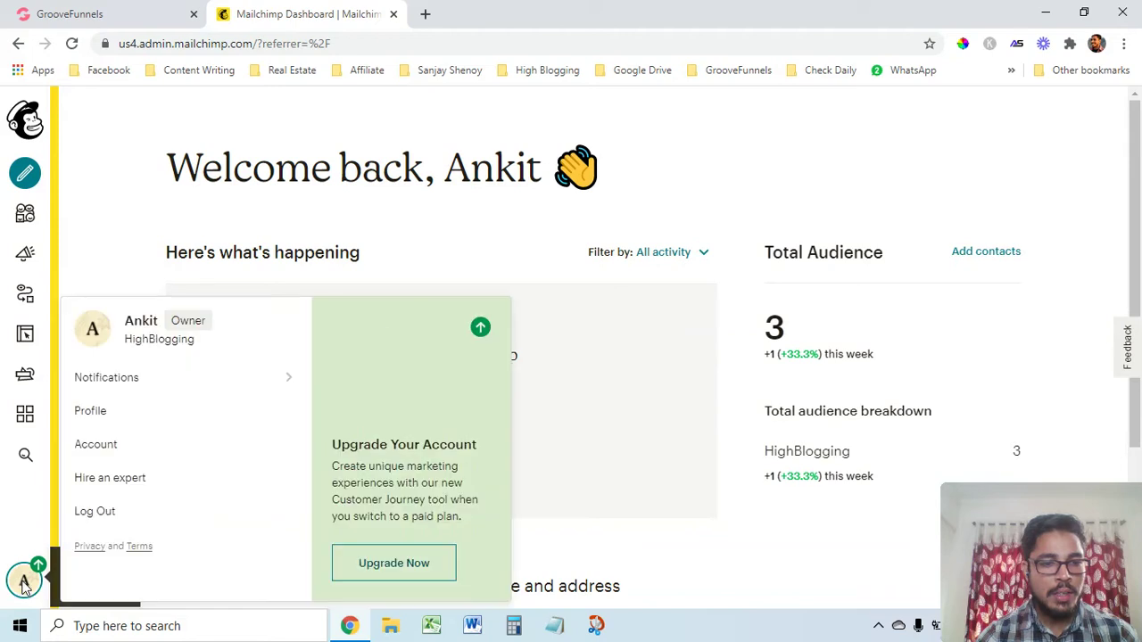
pyautogui.click(95, 452)
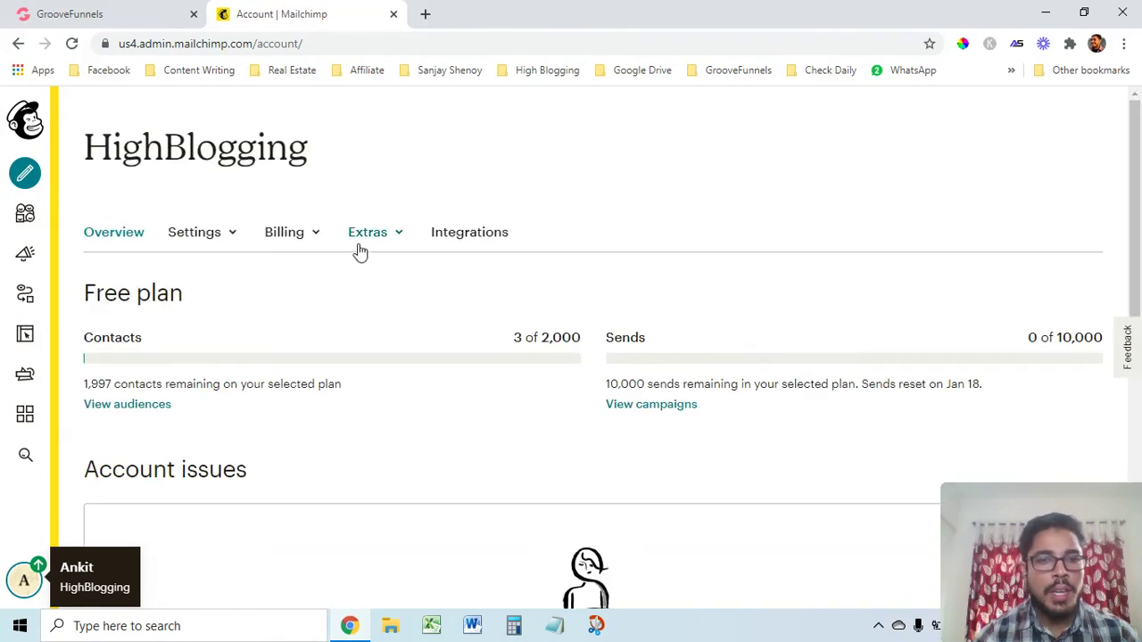
pyautogui.click(395, 242)
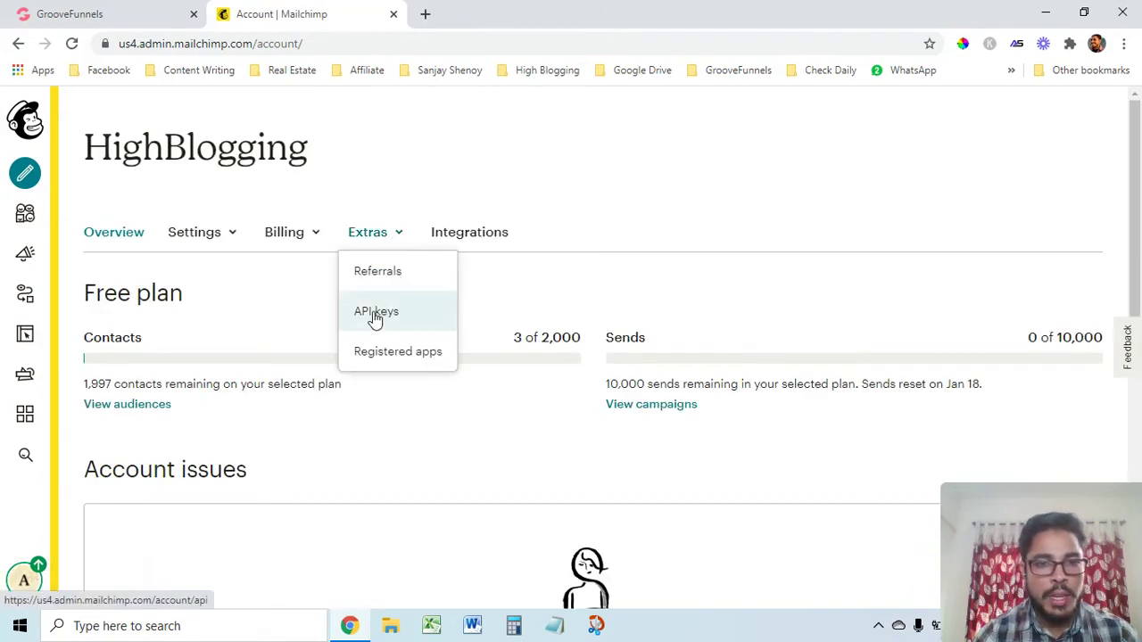
pyautogui.click(375, 317)
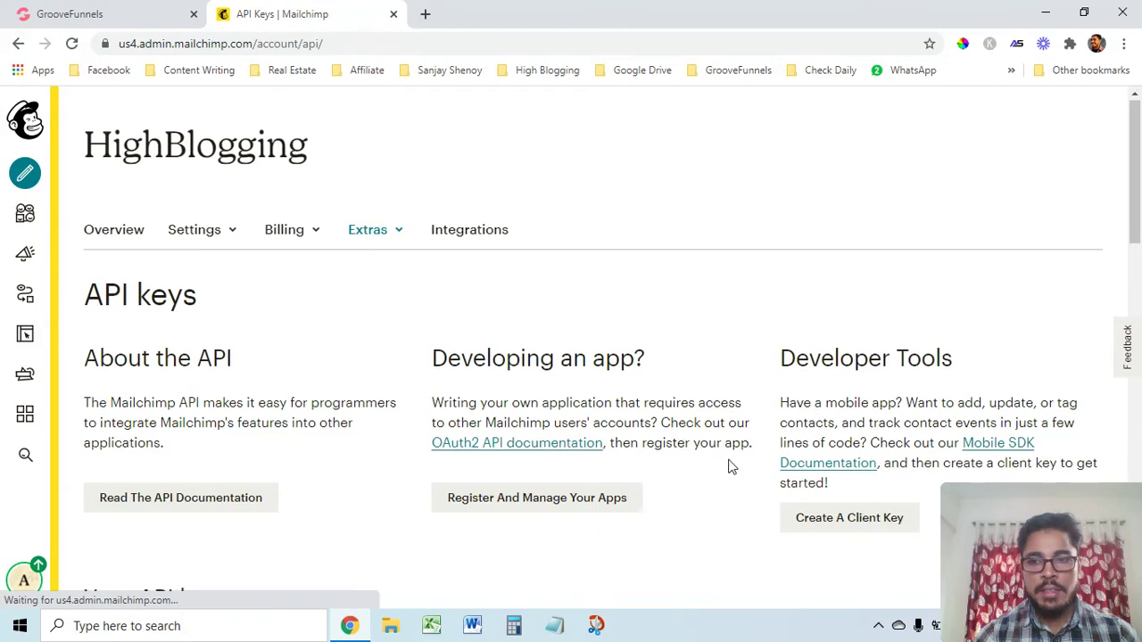
pyautogui.scroll(-6, 729, 466)
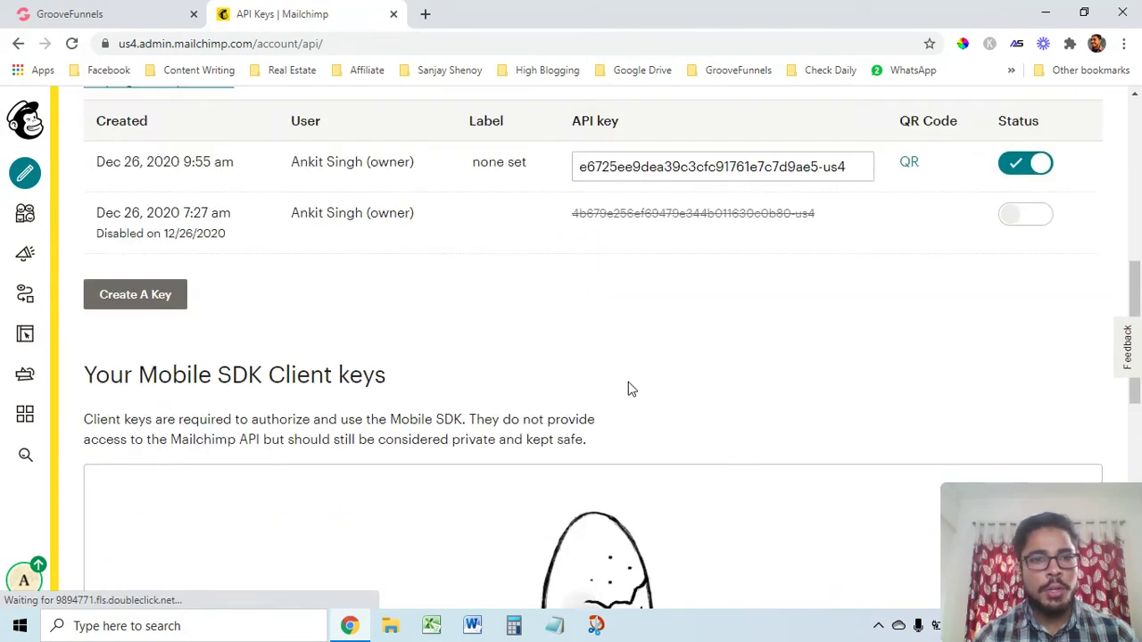
pyautogui.scroll(-1, 628, 389)
# Generate and copy the active Mailchimp API key, then return to GroovePages' API Key field
pyautogui.click(122, 218)
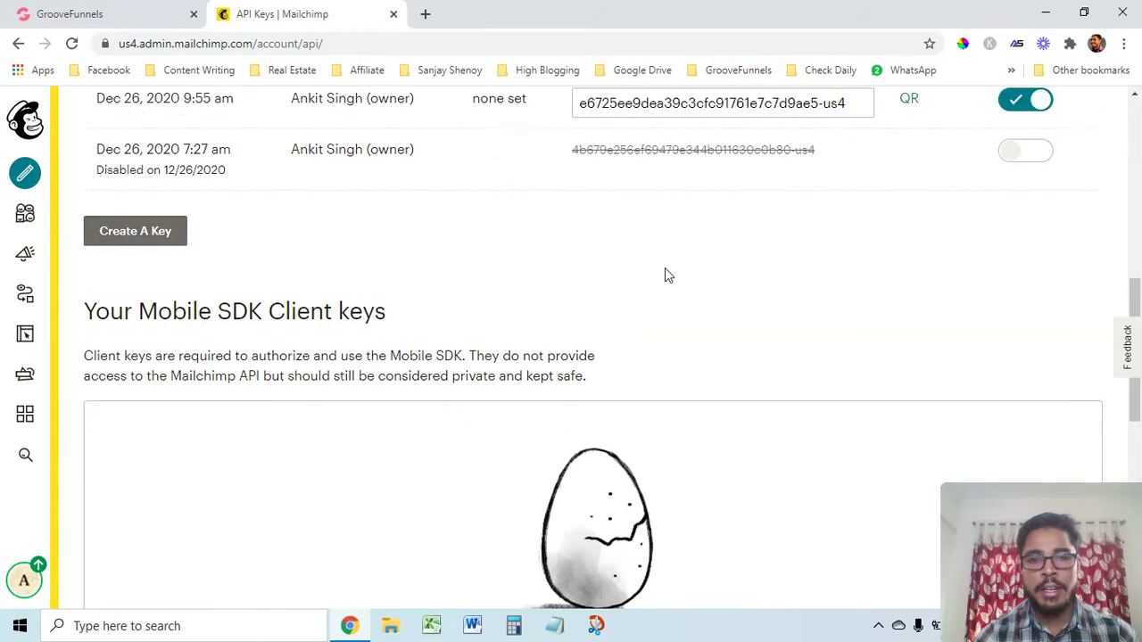
pyautogui.scroll(2, 664, 275)
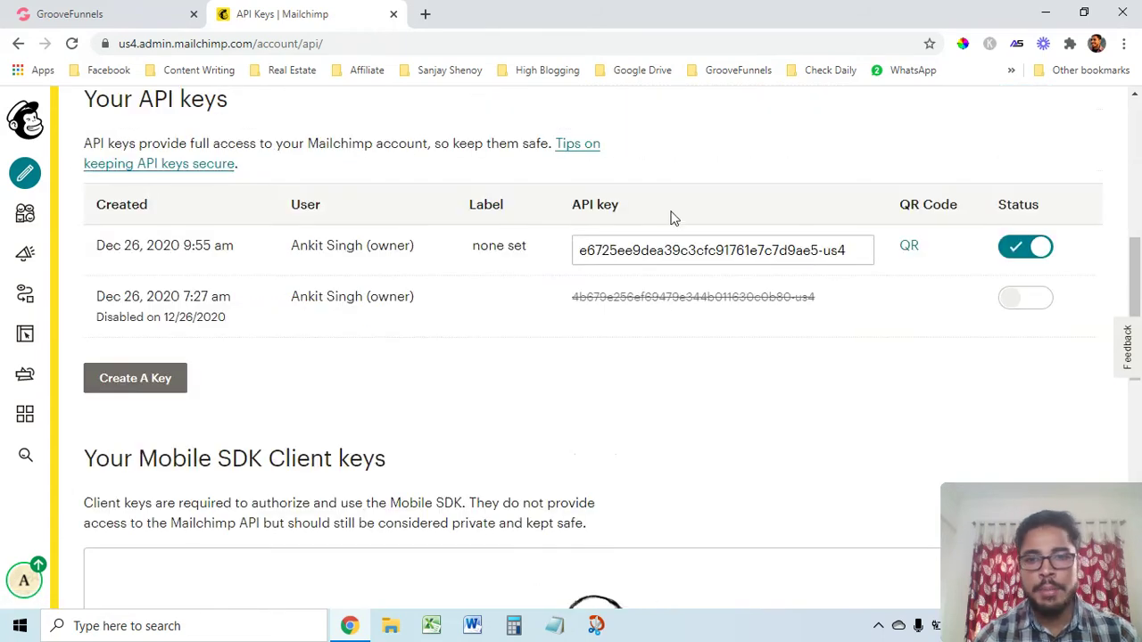
pyautogui.click(727, 251)
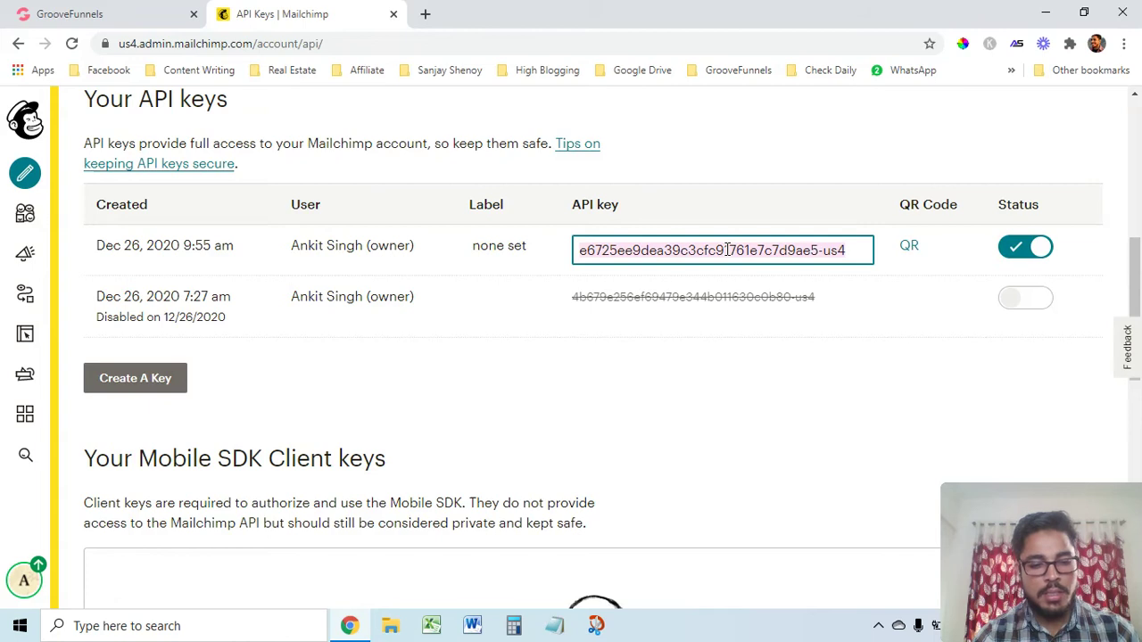
pyautogui.click(124, 9)
pyautogui.click(920, 384)
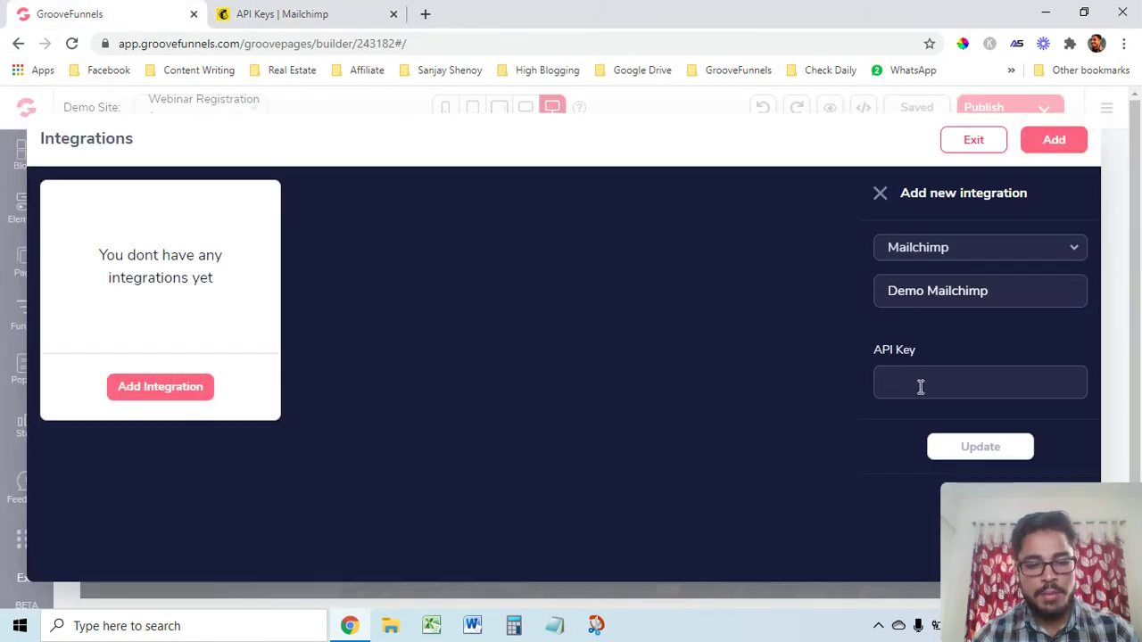
# Paste the API key into Demo Mailchimp, save the integration, and exit Integrations
pyautogui.hotkey('ctrl', 'v')
pyautogui.click(990, 446)
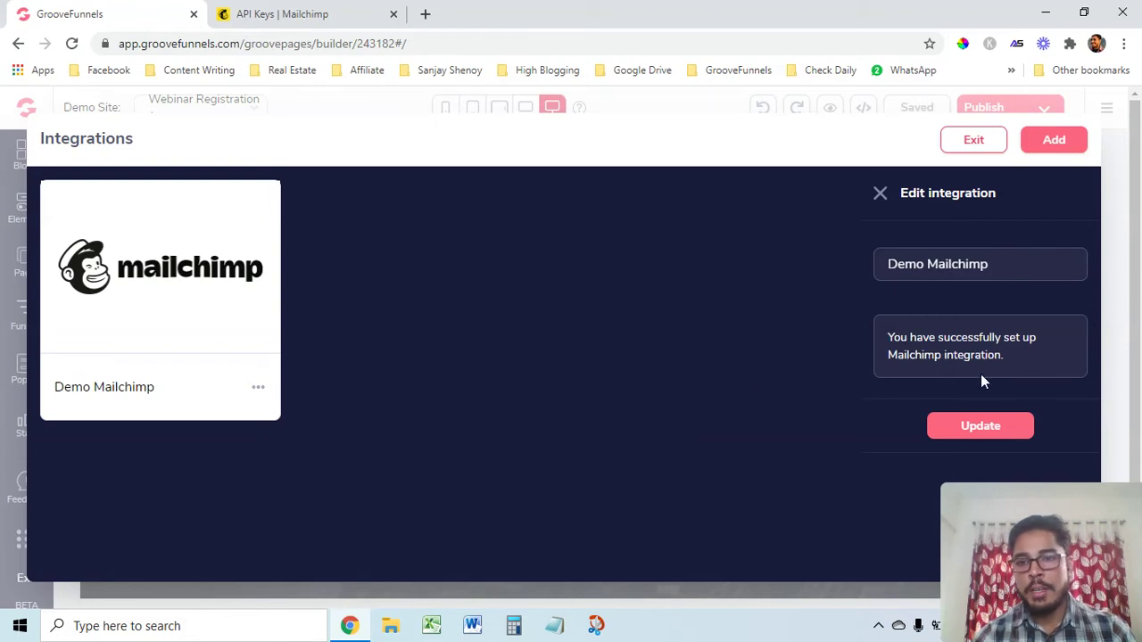
pyautogui.click(967, 141)
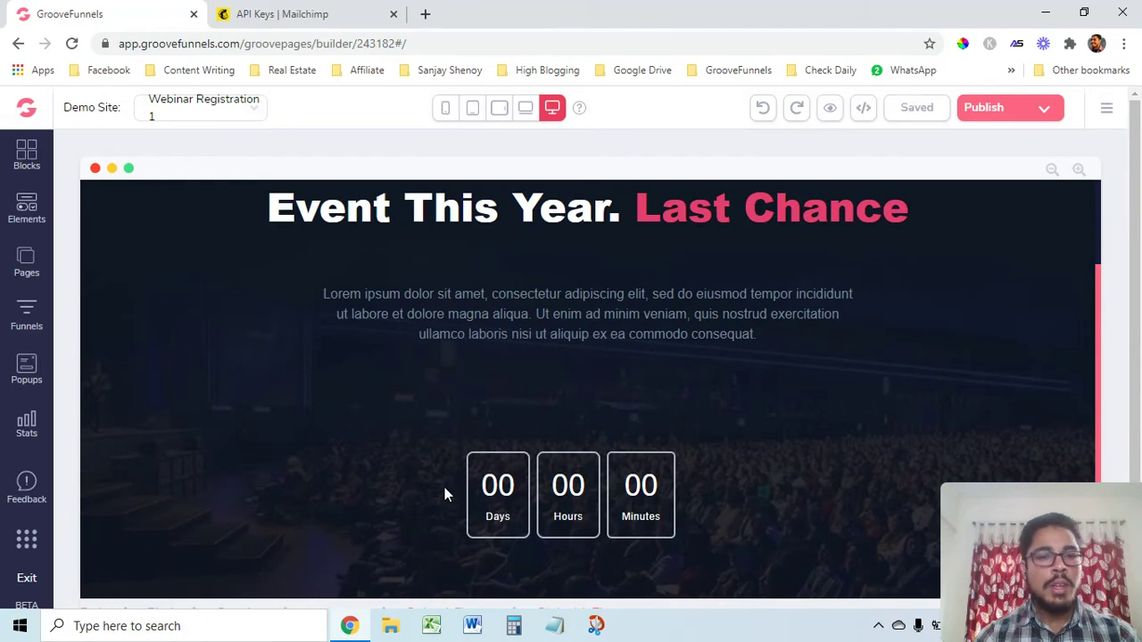
# Drag the Mailchimp signup form from the Elements Integrations section onto the webinar page
pyautogui.click(27, 207)
pyautogui.scroll(-5, 150, 438)
pyautogui.scroll(-10, 149, 457)
pyautogui.scroll(-10, 142, 488)
pyautogui.scroll(-1, 143, 482)
pyautogui.scroll(-2, 137, 437)
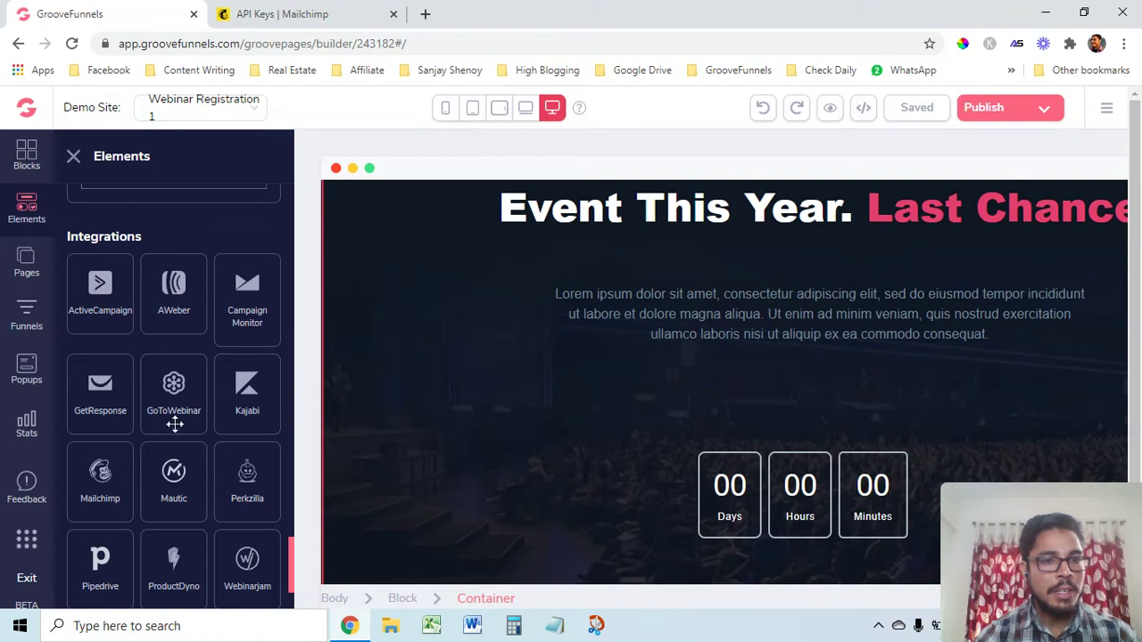
pyautogui.scroll(-1, 165, 414)
pyautogui.moveTo(134, 415); pyautogui.dragTo(787, 406)
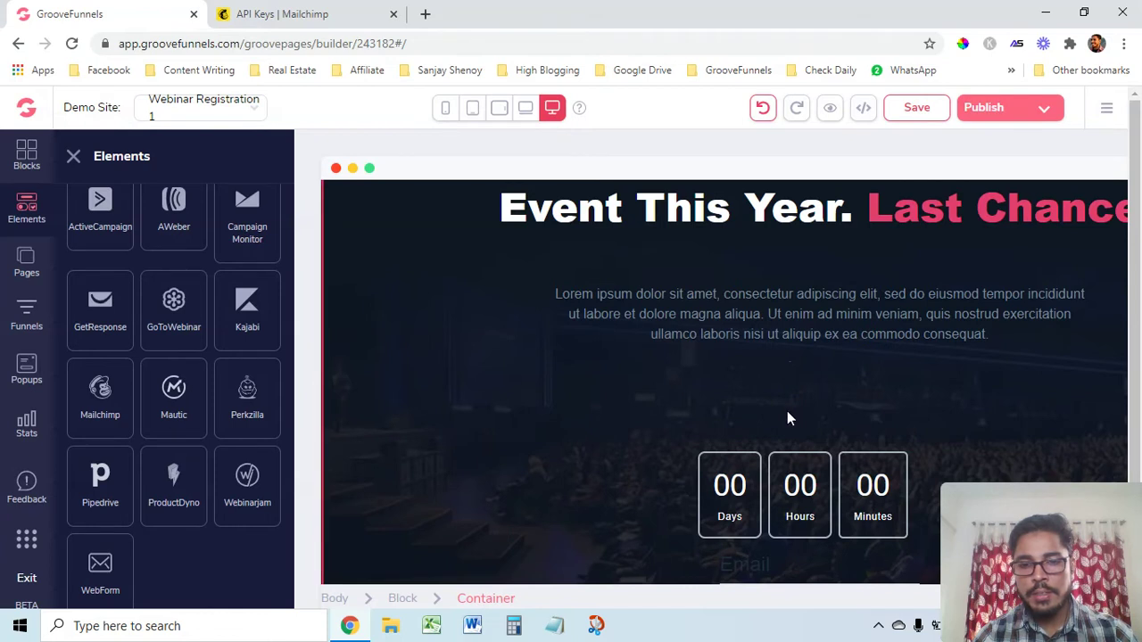
# Move the signup form above the countdown timer and close the Elements panel
pyautogui.scroll(-2, 787, 418)
pyautogui.click(788, 434)
pyautogui.moveTo(908, 404); pyautogui.dragTo(881, 385)
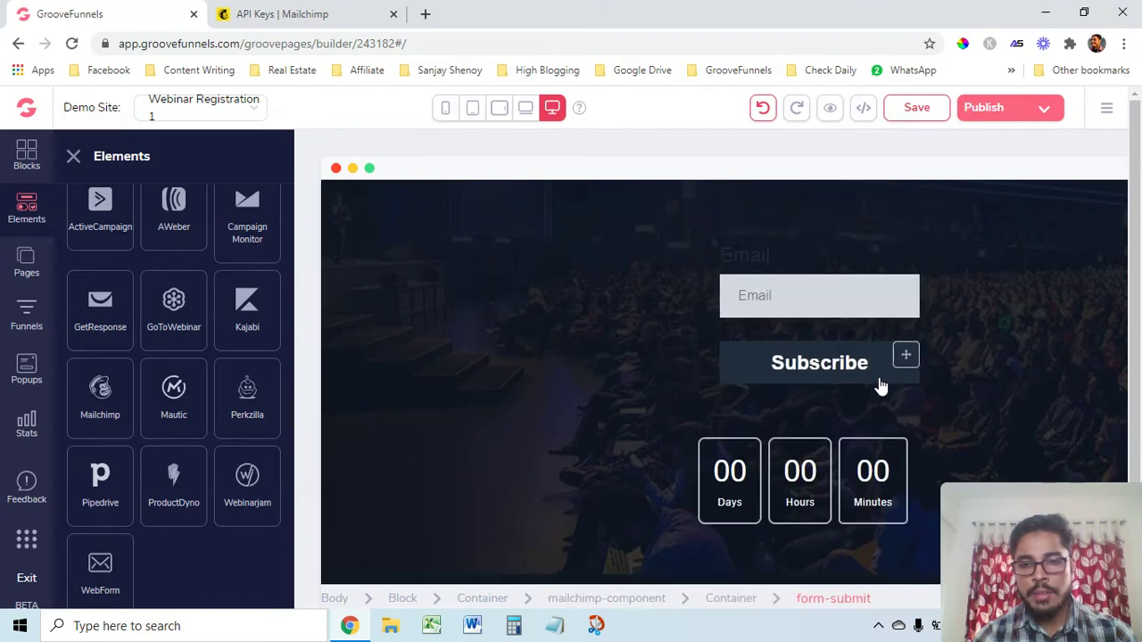
pyautogui.click(73, 156)
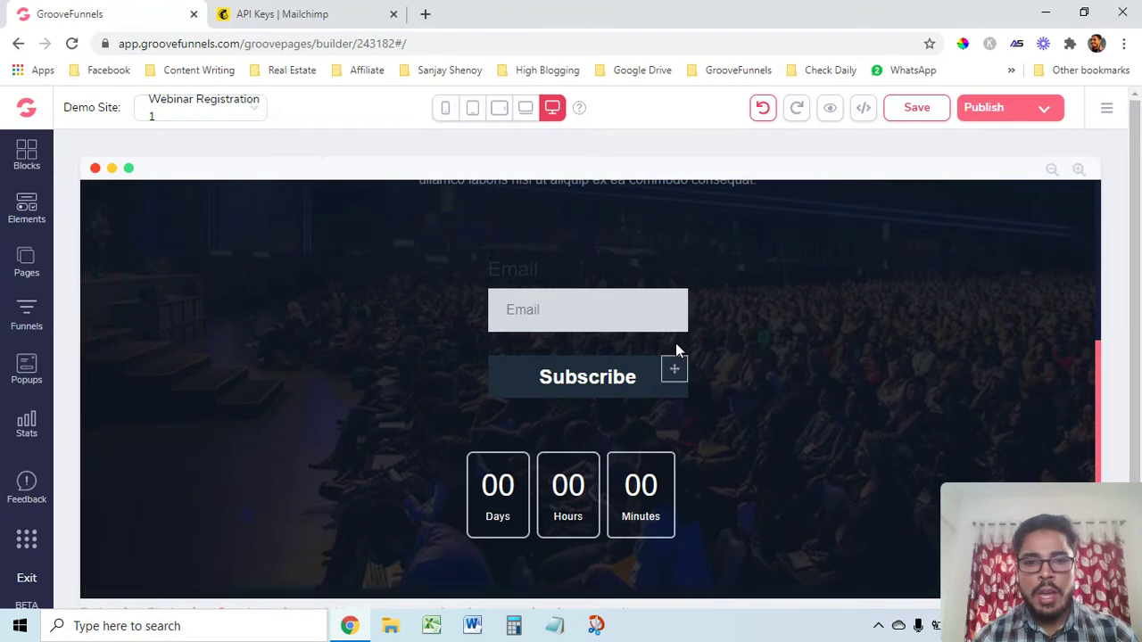
pyautogui.scroll(1, 669, 359)
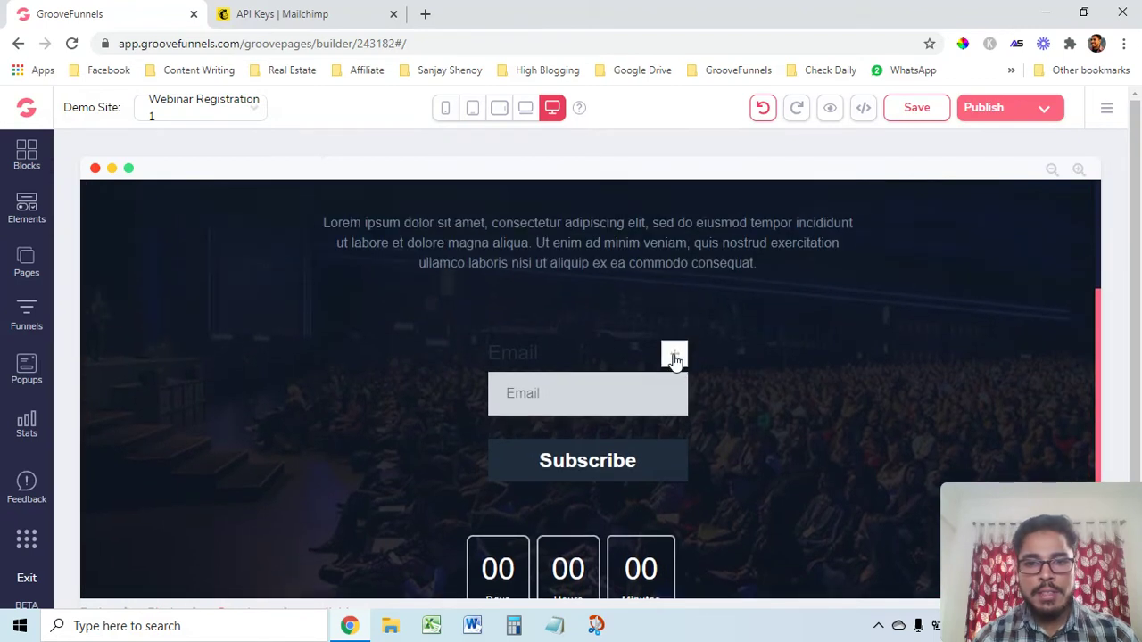
# Widen the Mailchimp signup form with its resize handle
pyautogui.click(558, 434)
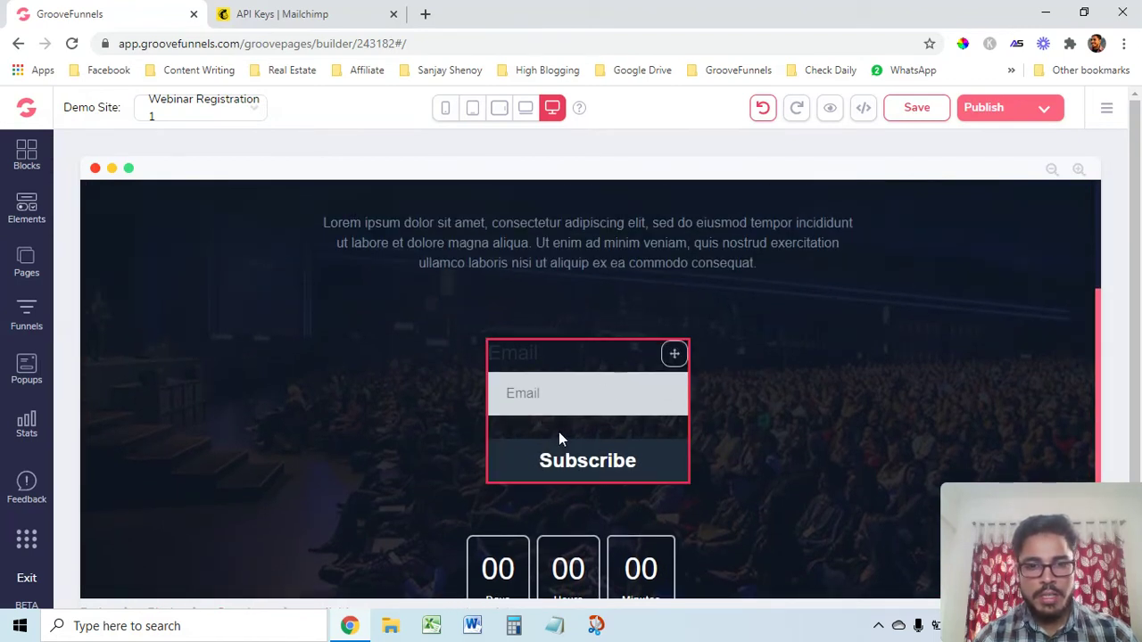
pyautogui.click(688, 418)
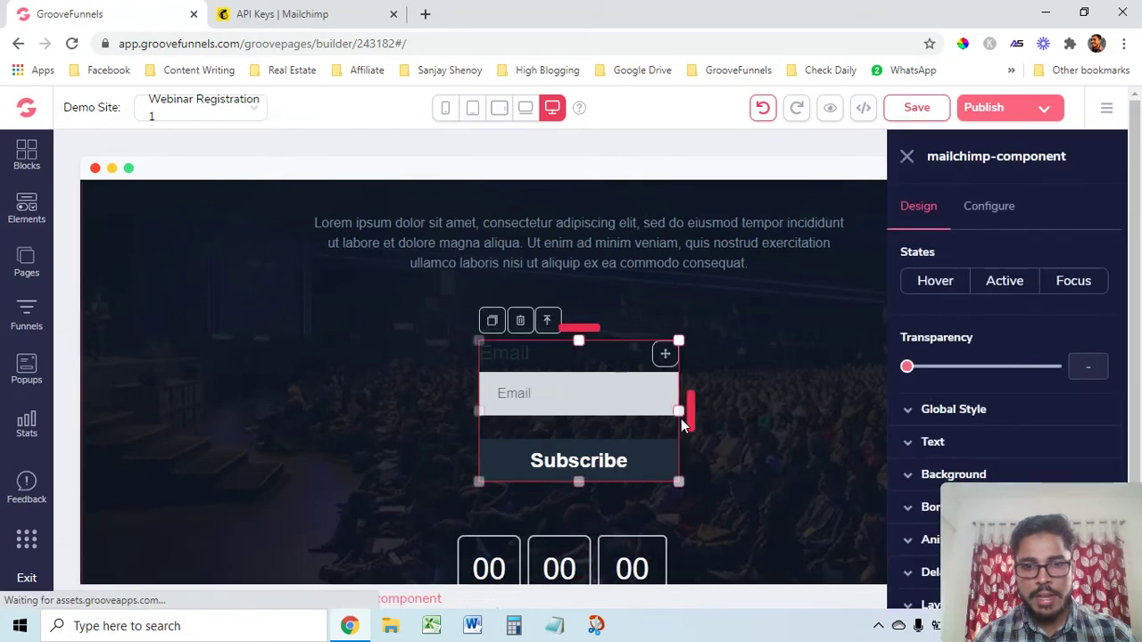
pyautogui.moveTo(679, 411); pyautogui.dragTo(750, 420)
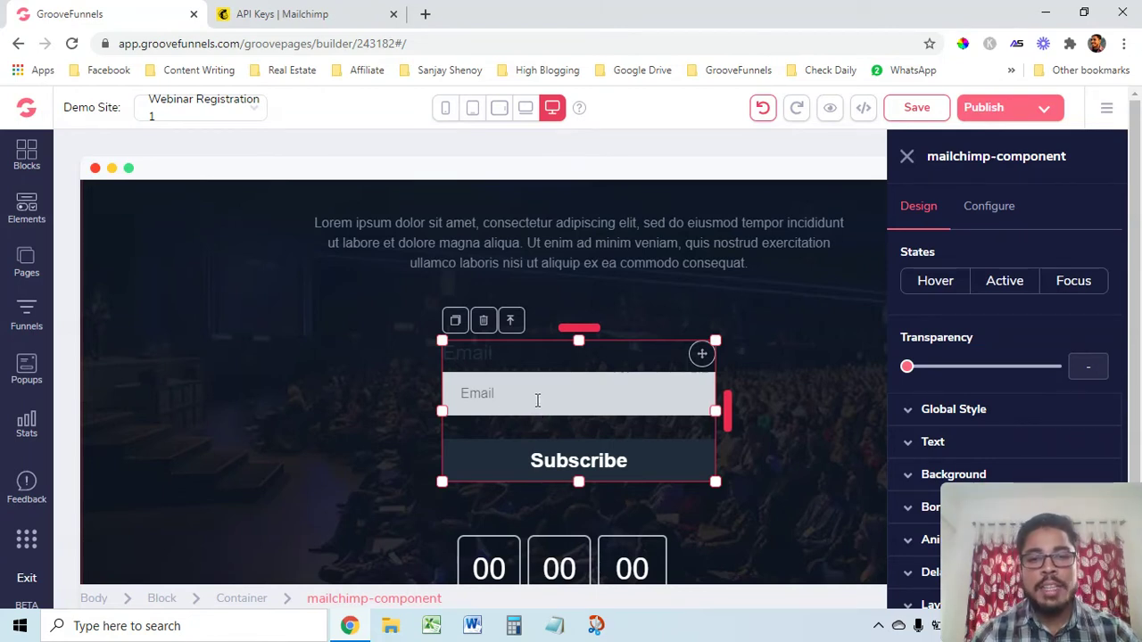
# Duplicate the Email input twice so the form has three Email fields
pyautogui.click(488, 395)
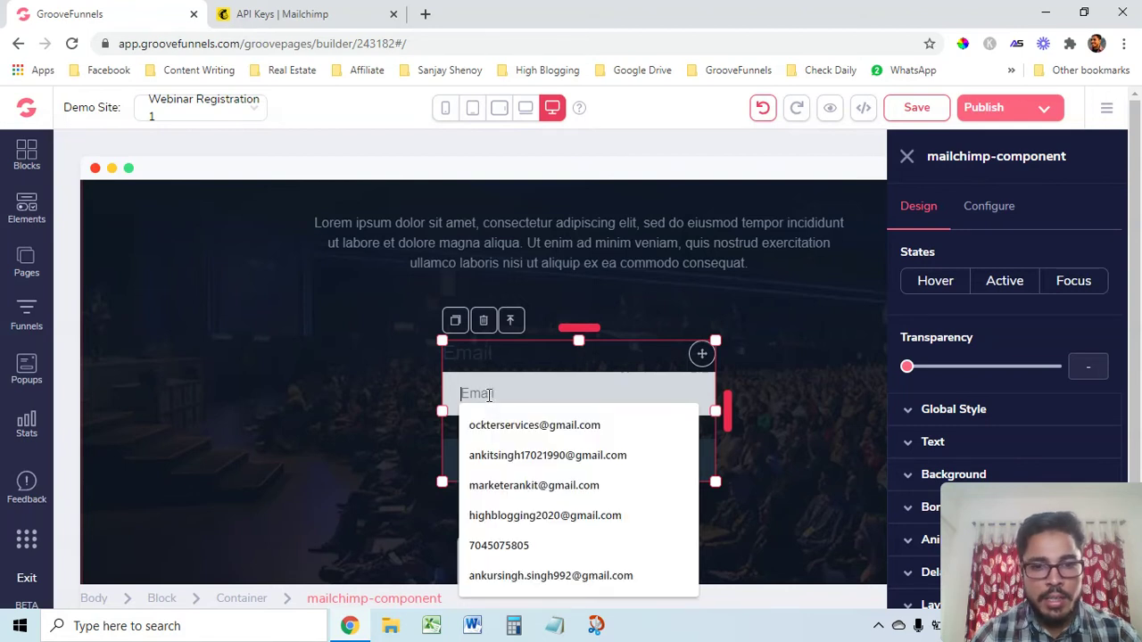
pyautogui.click(452, 380)
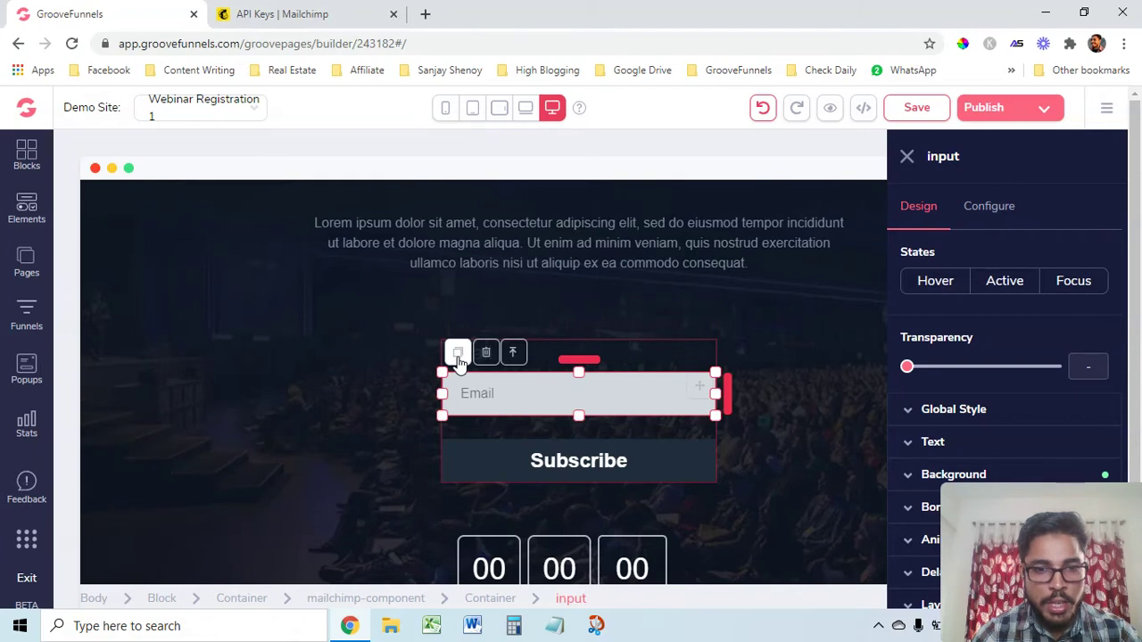
pyautogui.click(458, 353)
pyautogui.click(468, 385)
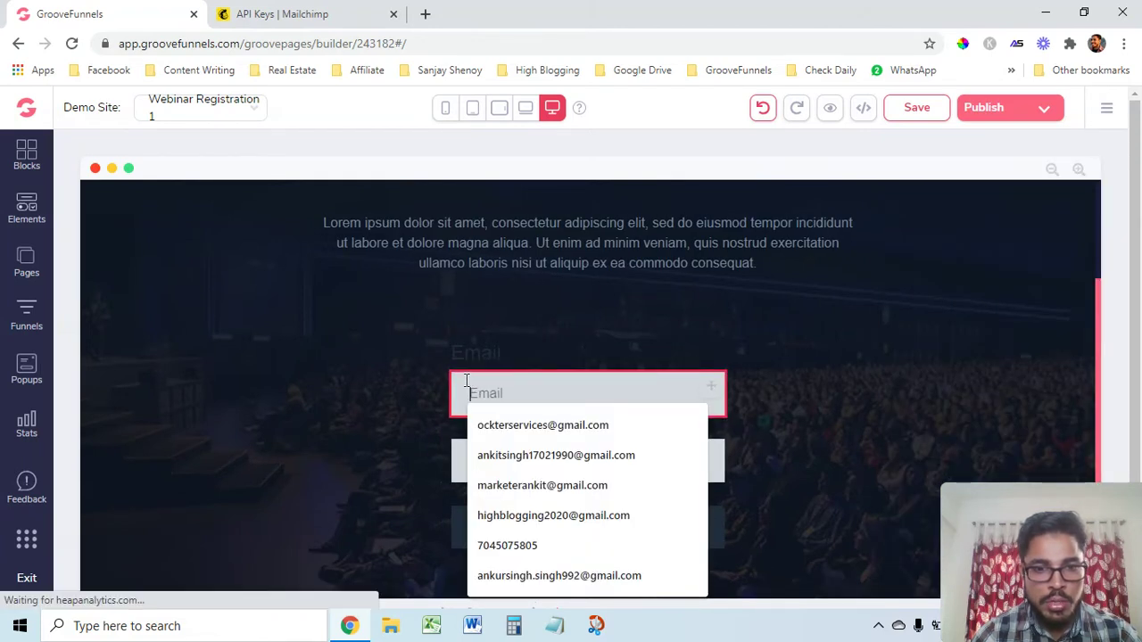
pyautogui.click(465, 381)
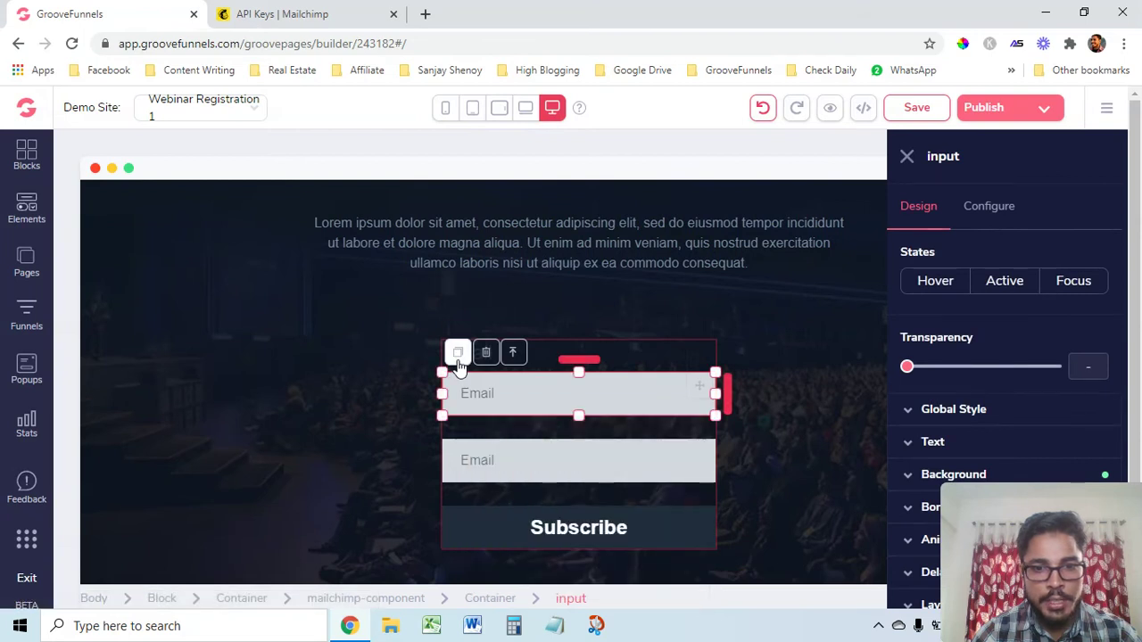
pyautogui.click(460, 353)
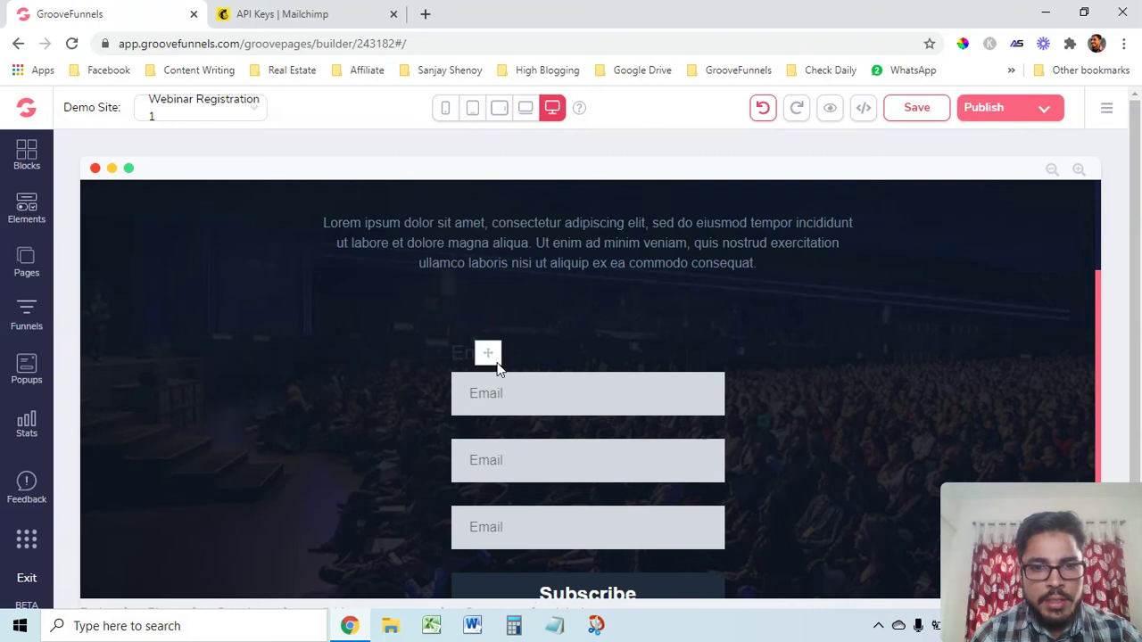
# Delete the Email label above the three fields
pyautogui.press('XF86MonBrightnessUp')
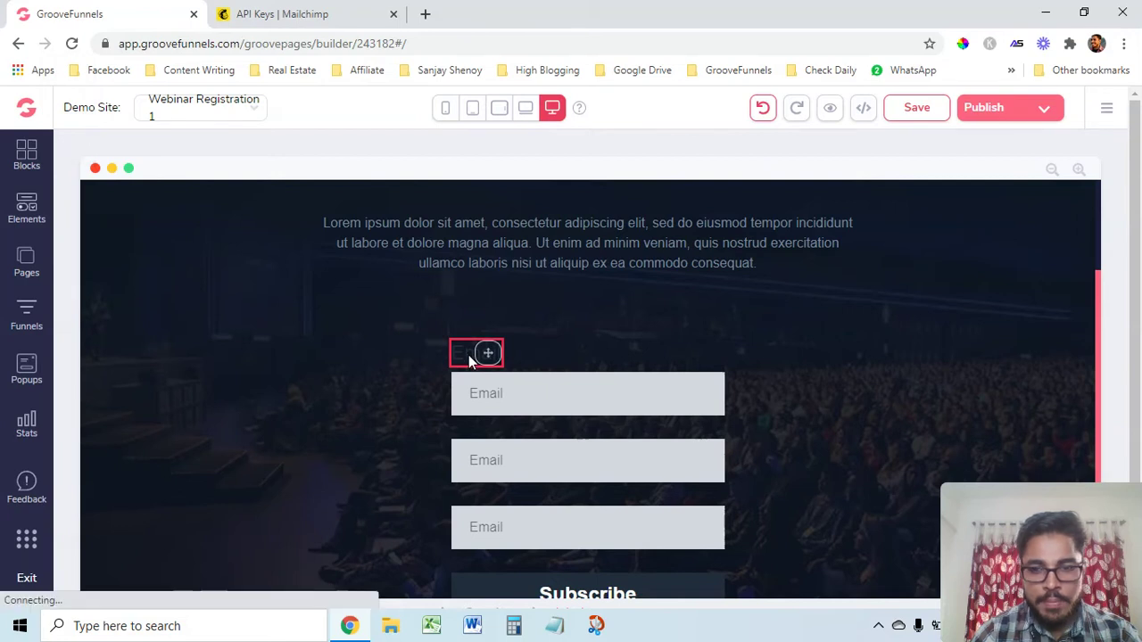
pyautogui.click(469, 355)
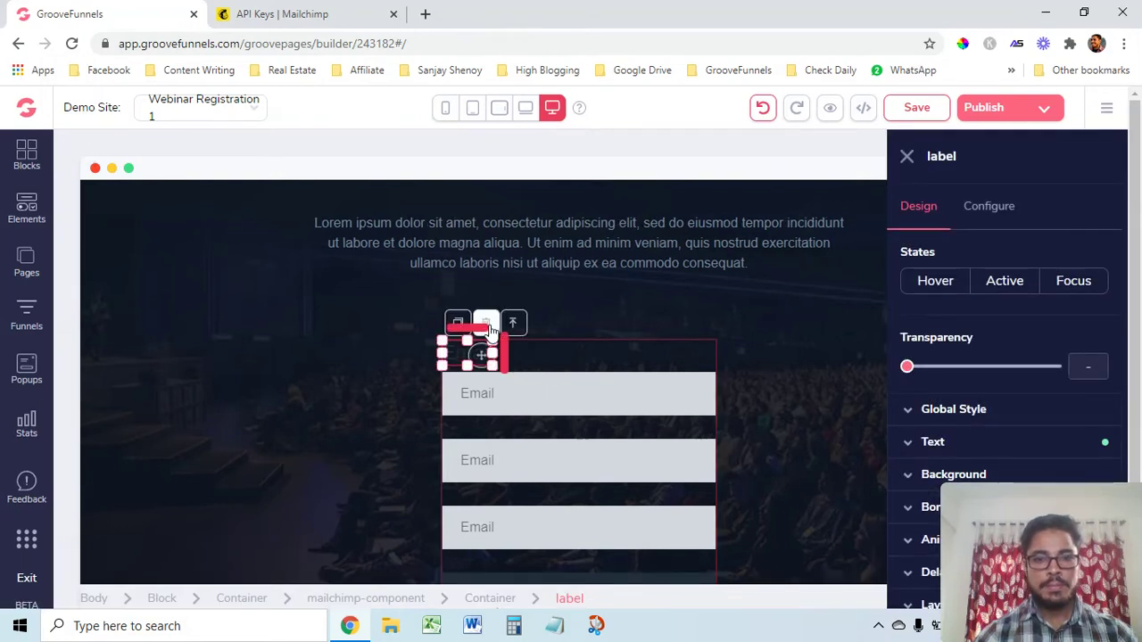
pyautogui.click(486, 324)
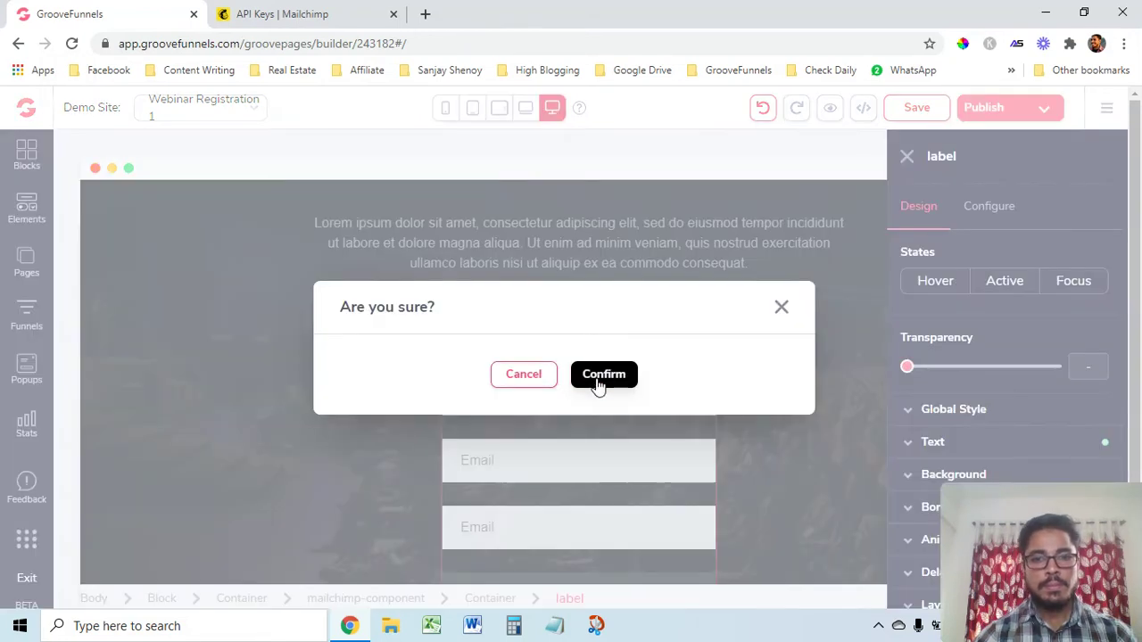
pyautogui.click(600, 378)
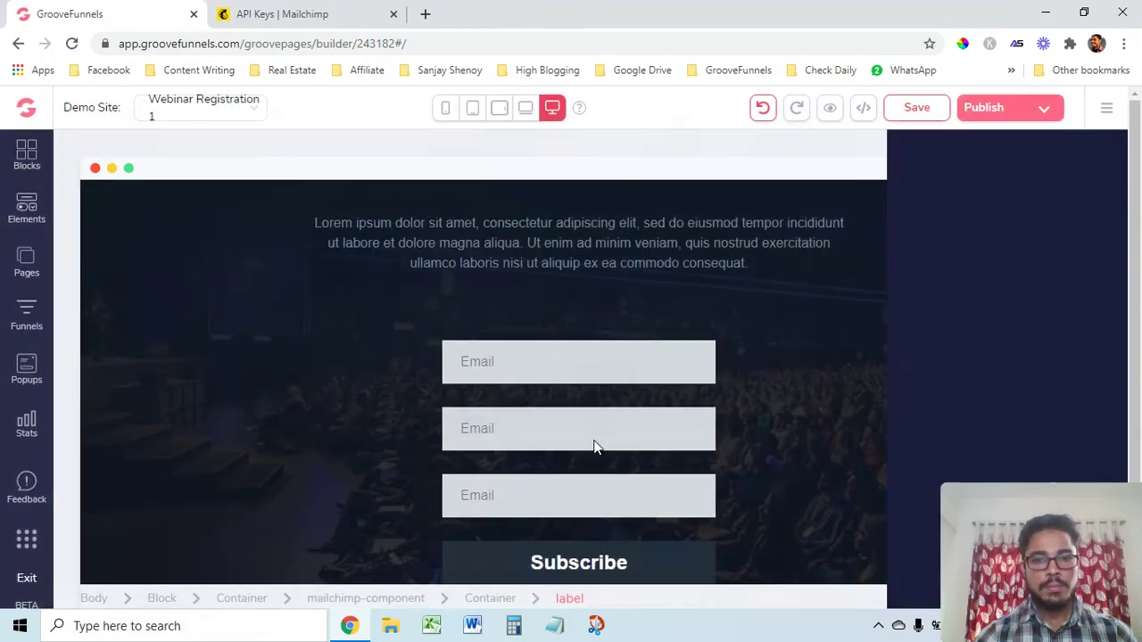
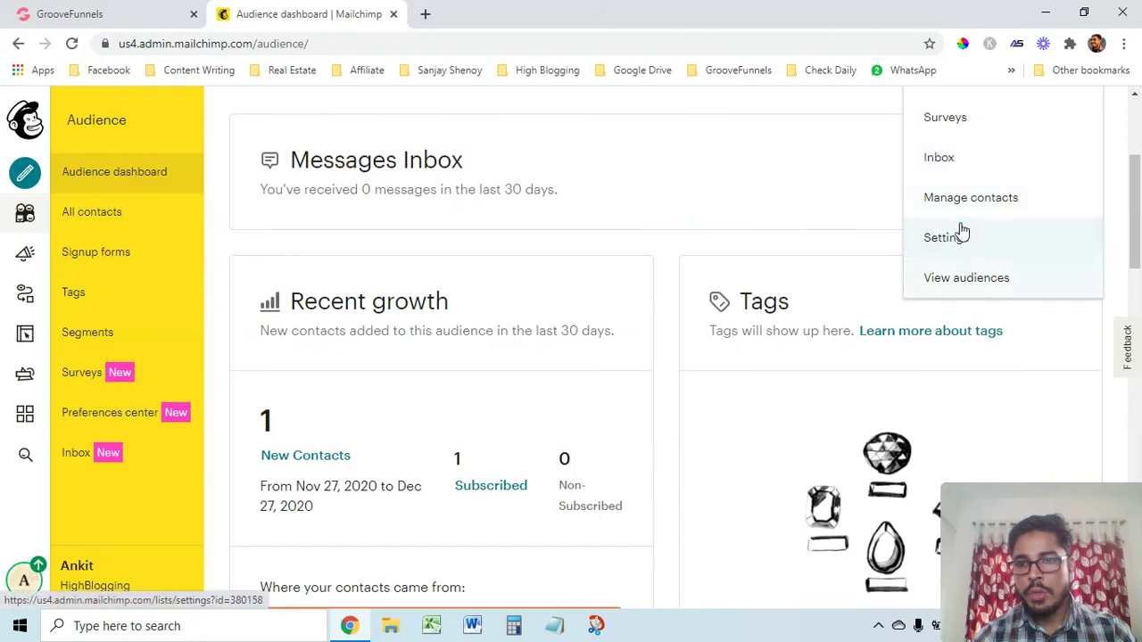
# In Mailchimp's Audience fields and *|MERGE|* tags settings, copy the FNAME tag and return to GrooveFunnels
pyautogui.click(951, 247)
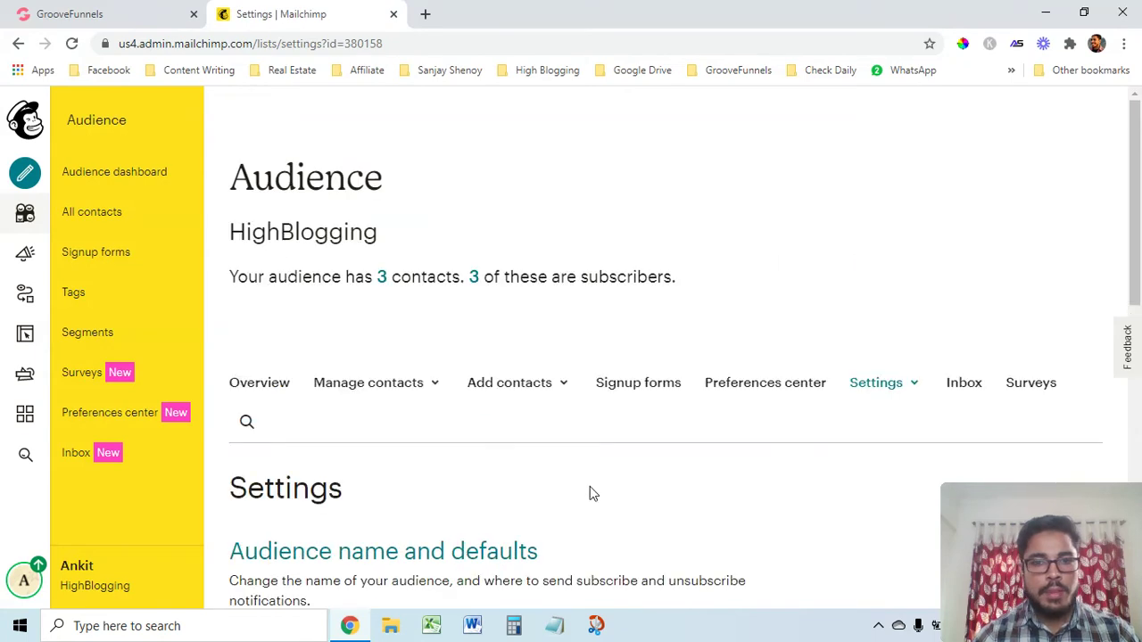
pyautogui.scroll(-5, 562, 495)
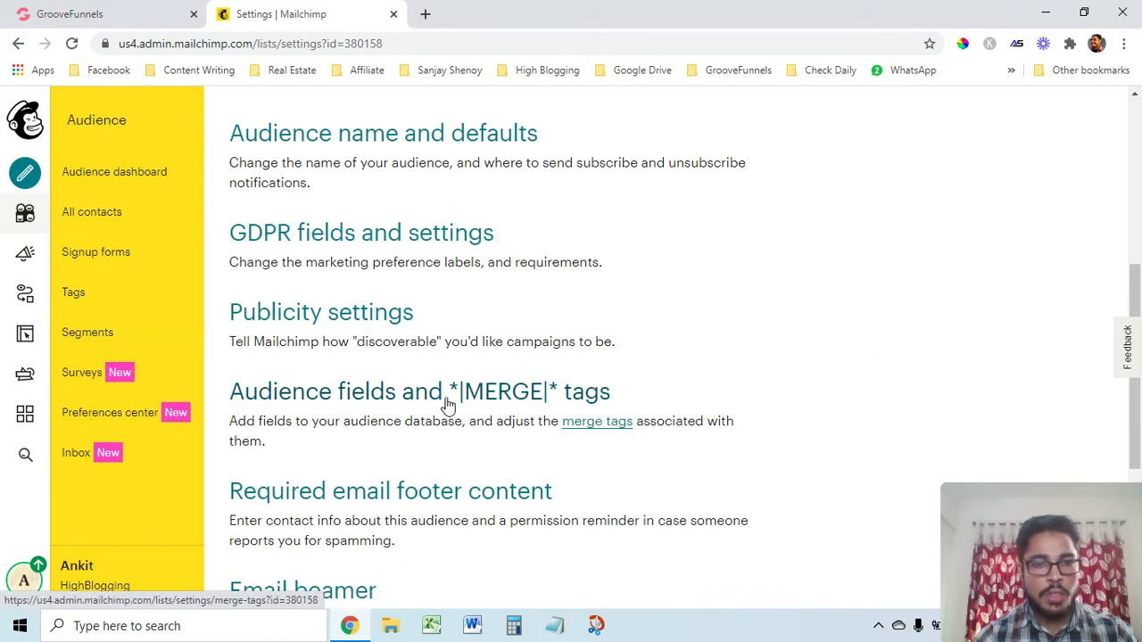
pyautogui.click(369, 401)
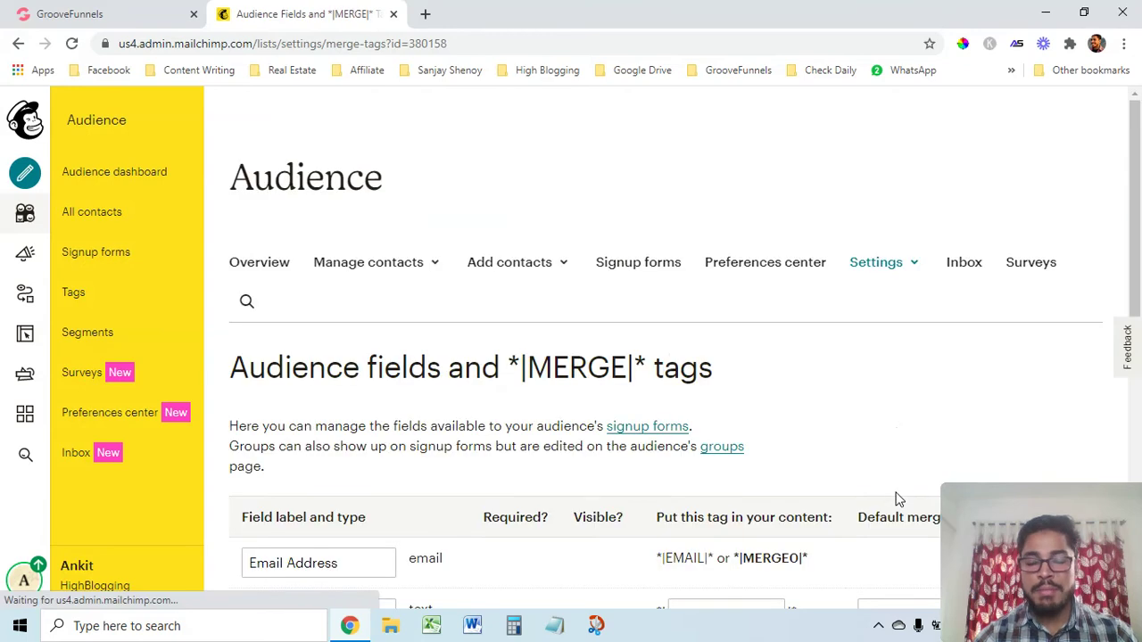
pyautogui.scroll(-2, 780, 499)
pyautogui.scroll(-2, 780, 500)
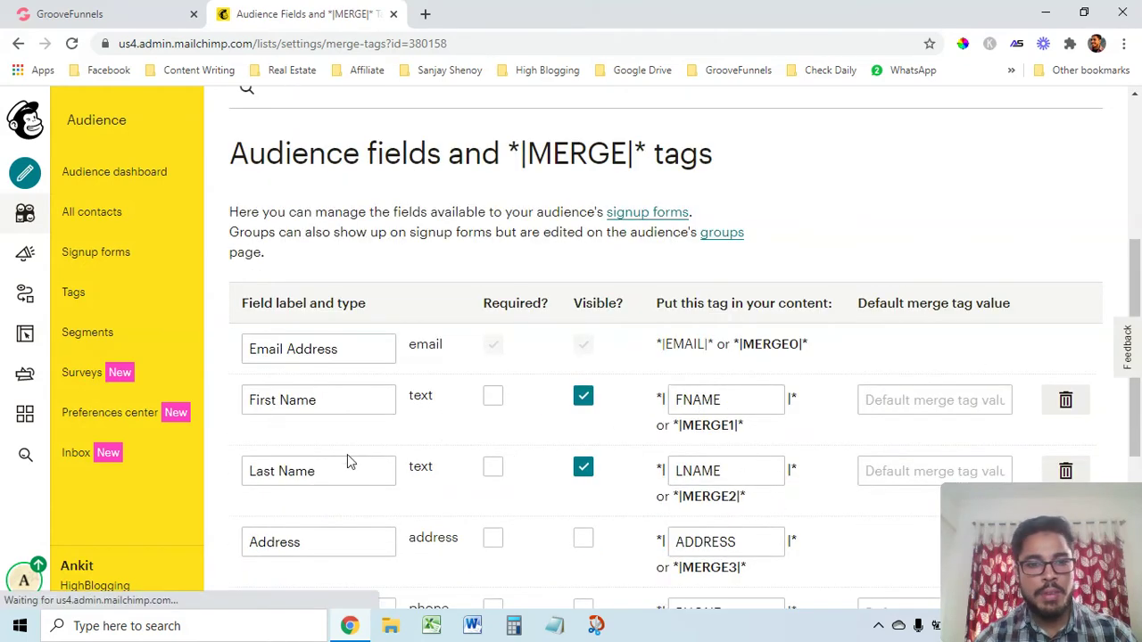
pyautogui.click(703, 406)
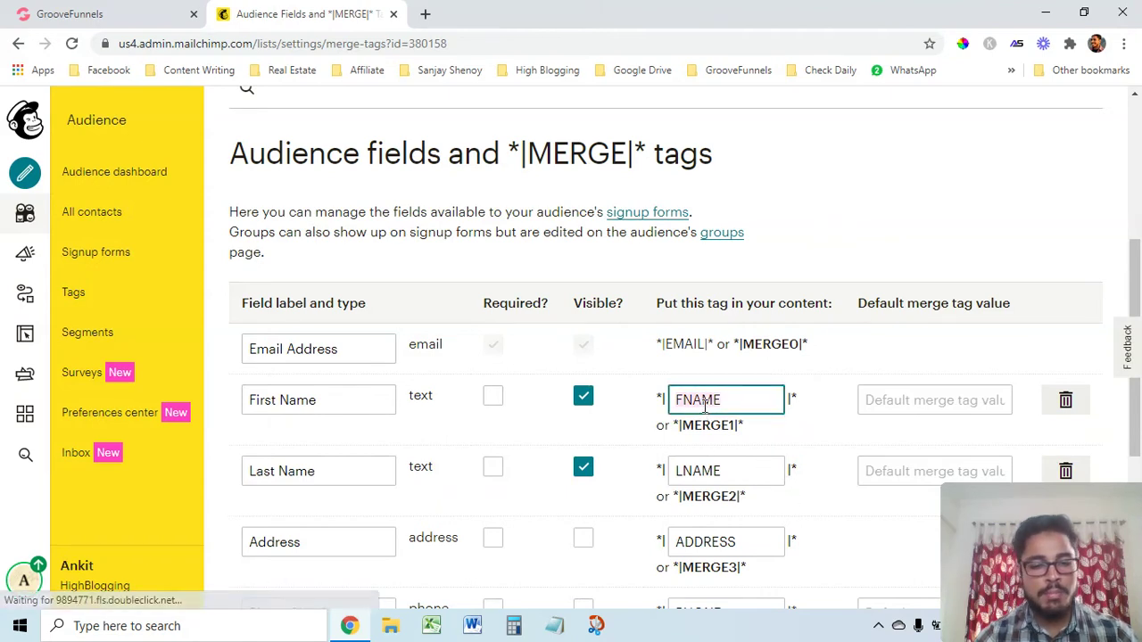
pyautogui.click(120, 18)
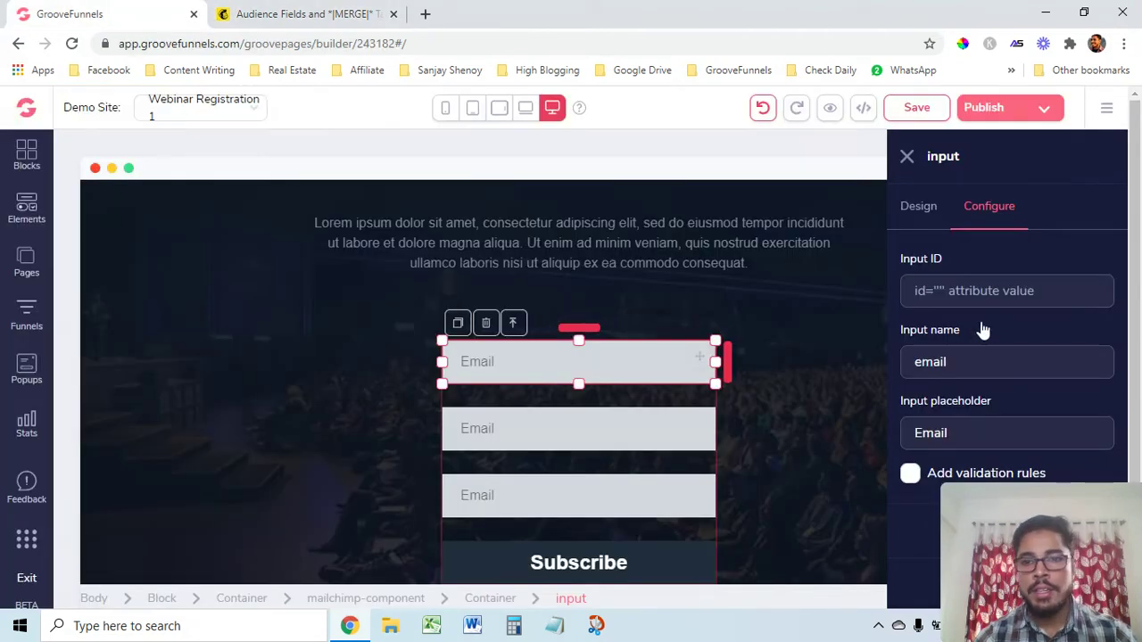
# Set the first field's Input ID and name to FNAME with placeholder 'First Name'
pyautogui.click(939, 287)
pyautogui.write('FNAME')
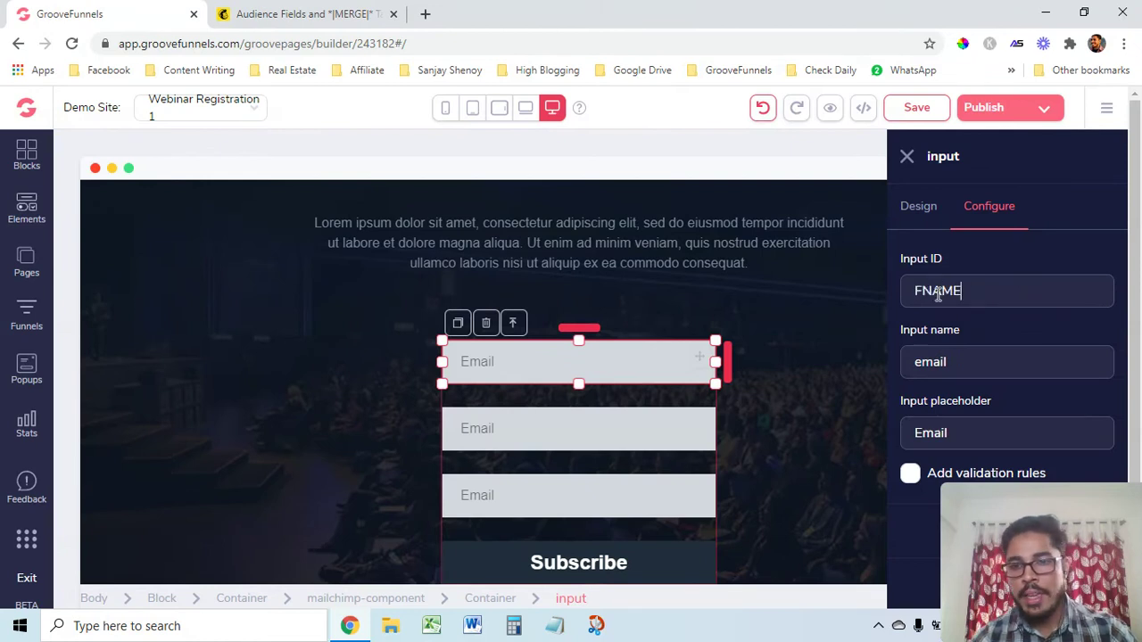
pyautogui.doubleClick(955, 290)
pyautogui.hotkey('ctrl', 'c')
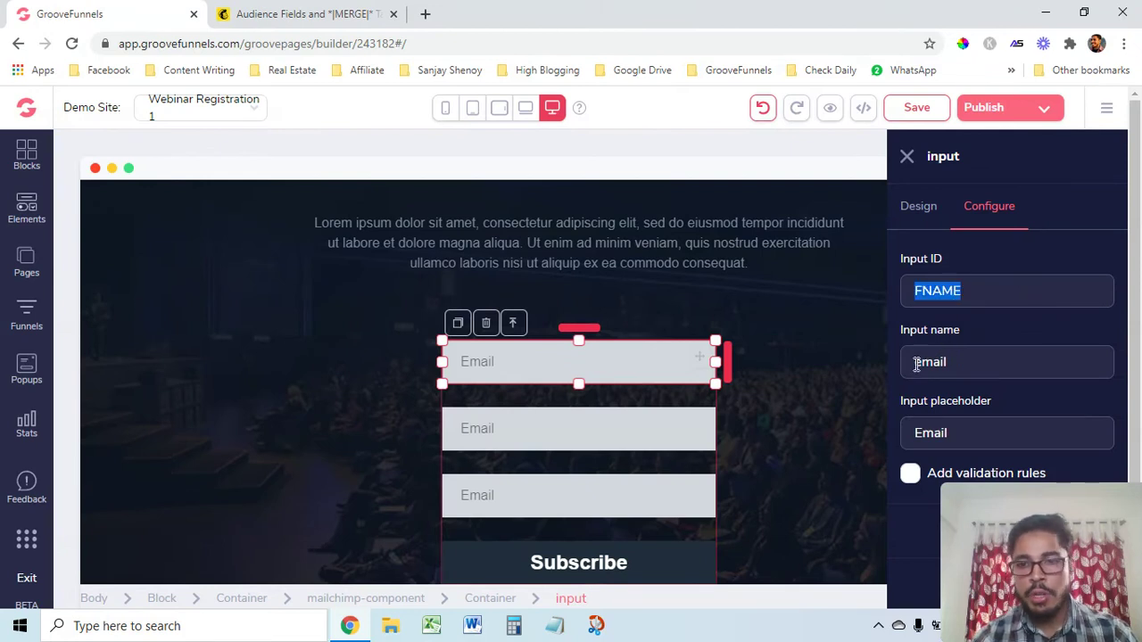
pyautogui.doubleClick(925, 360)
pyautogui.hotkey('ctrl', 'v')
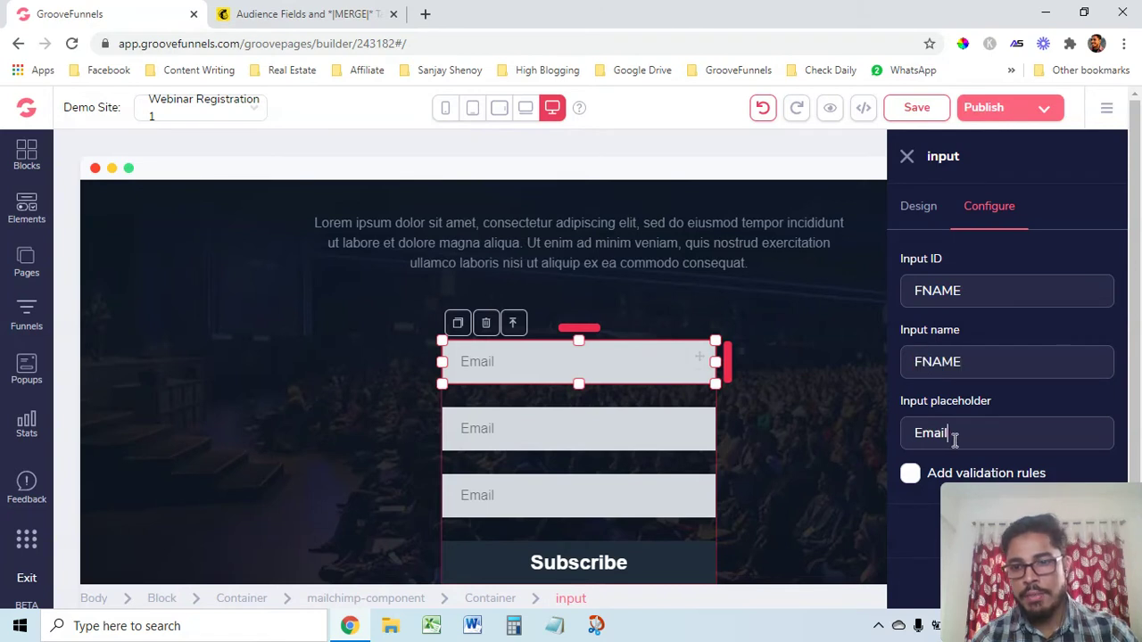
pyautogui.doubleClick(954, 439)
pyautogui.write('First Name')
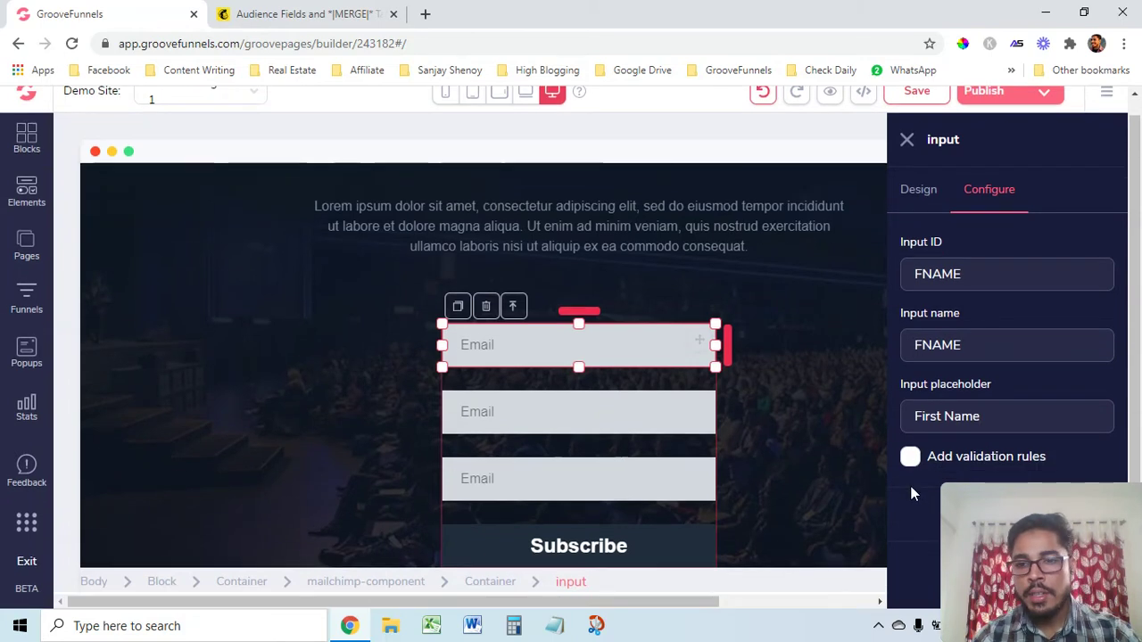
# Enable validation rules, set the input type to text, and update the first field
pyautogui.scroll(-1, 912, 482)
pyautogui.click(910, 459)
pyautogui.scroll(-2, 911, 482)
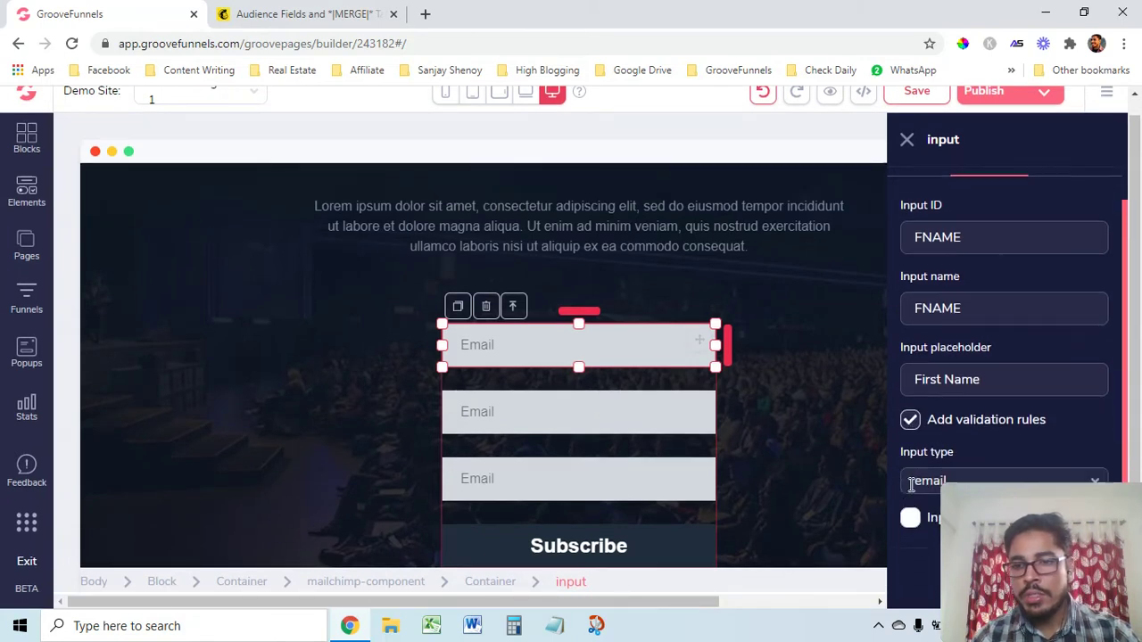
pyautogui.moveTo(1066, 527); pyautogui.dragTo(104, 545)
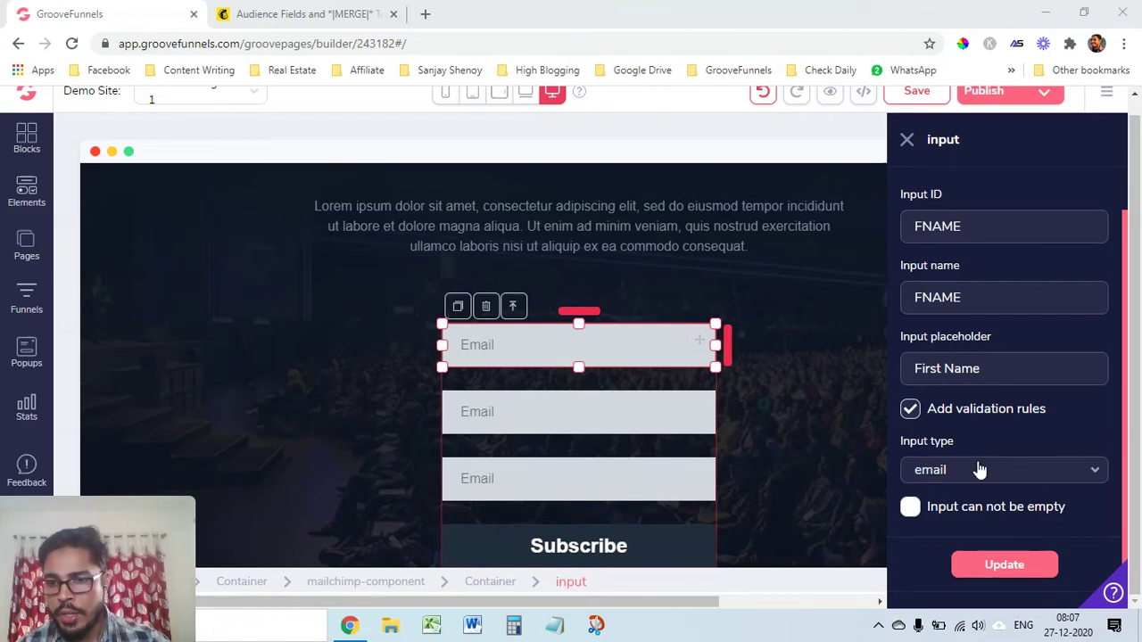
pyautogui.click(1033, 482)
pyautogui.click(938, 504)
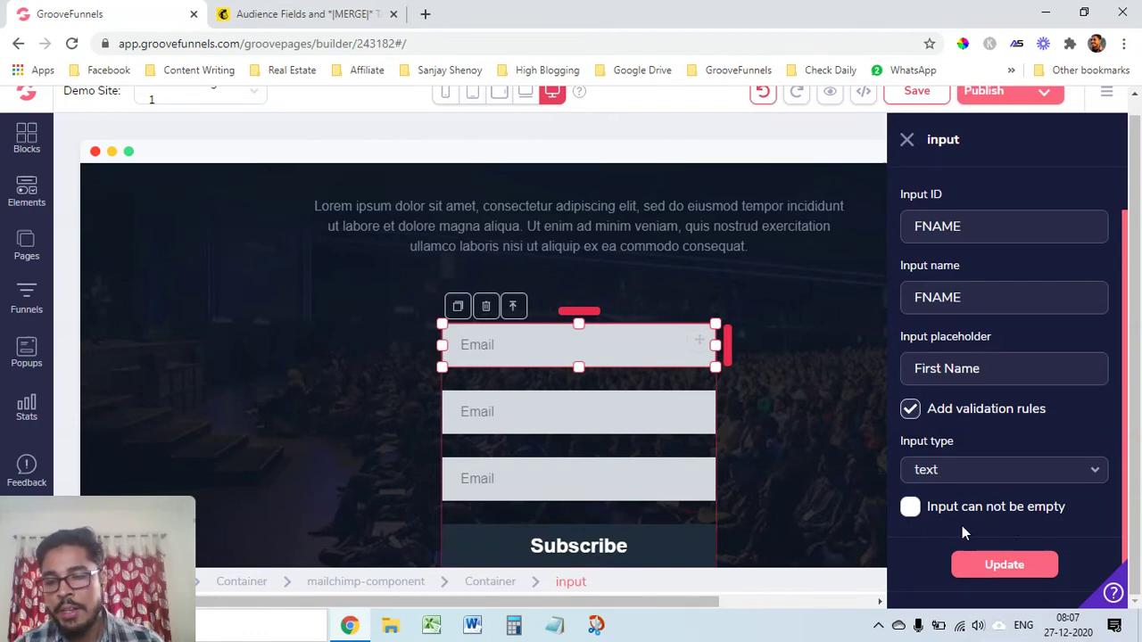
pyautogui.click(1000, 571)
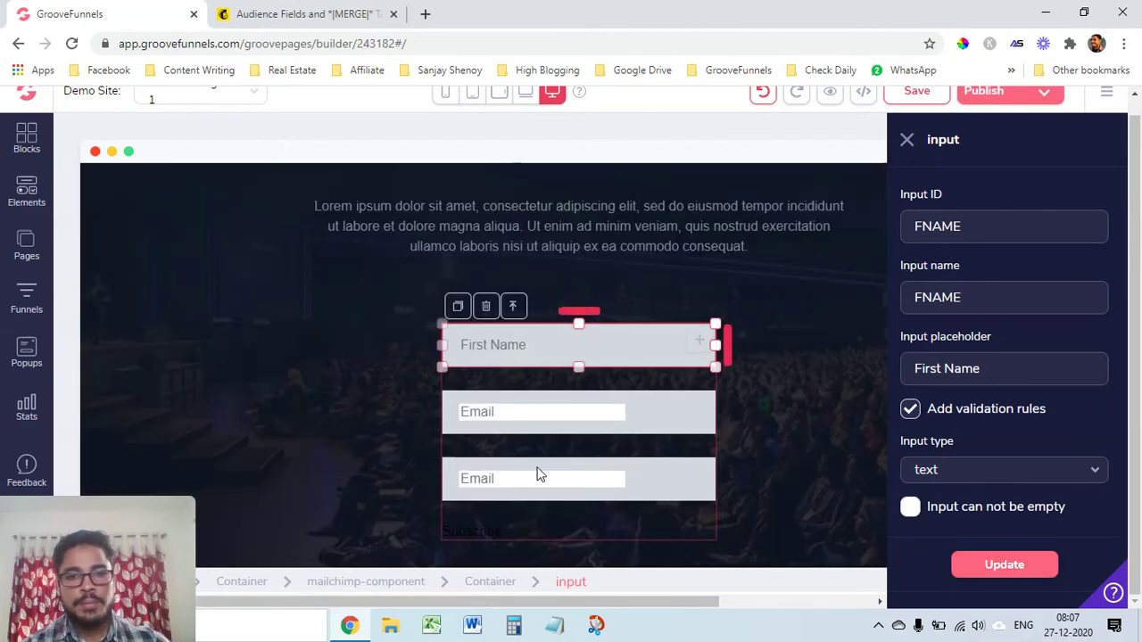
pyautogui.click(489, 413)
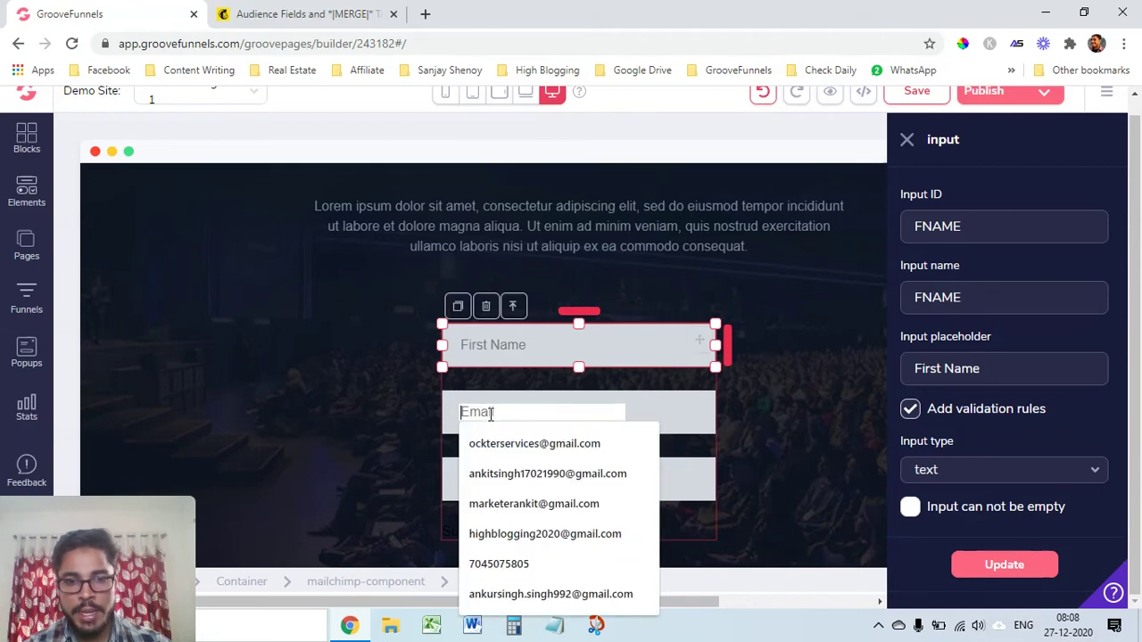
# Set the second field's Input ID and name to LNAME with placeholder 'Last Name'
pyautogui.click(945, 277)
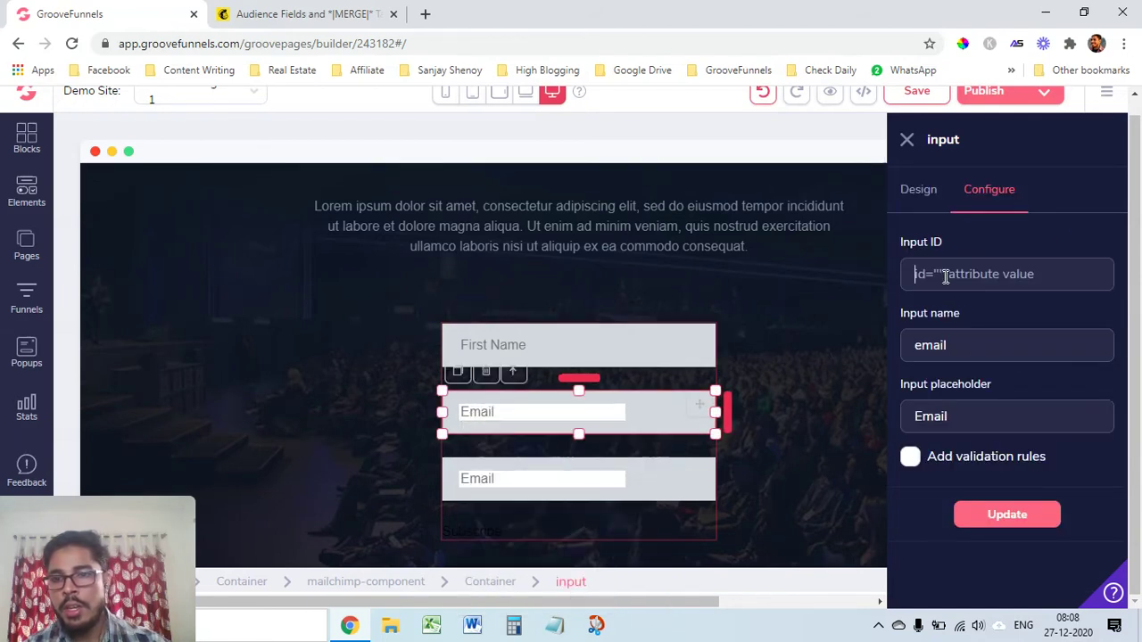
pyautogui.write('LNAME')
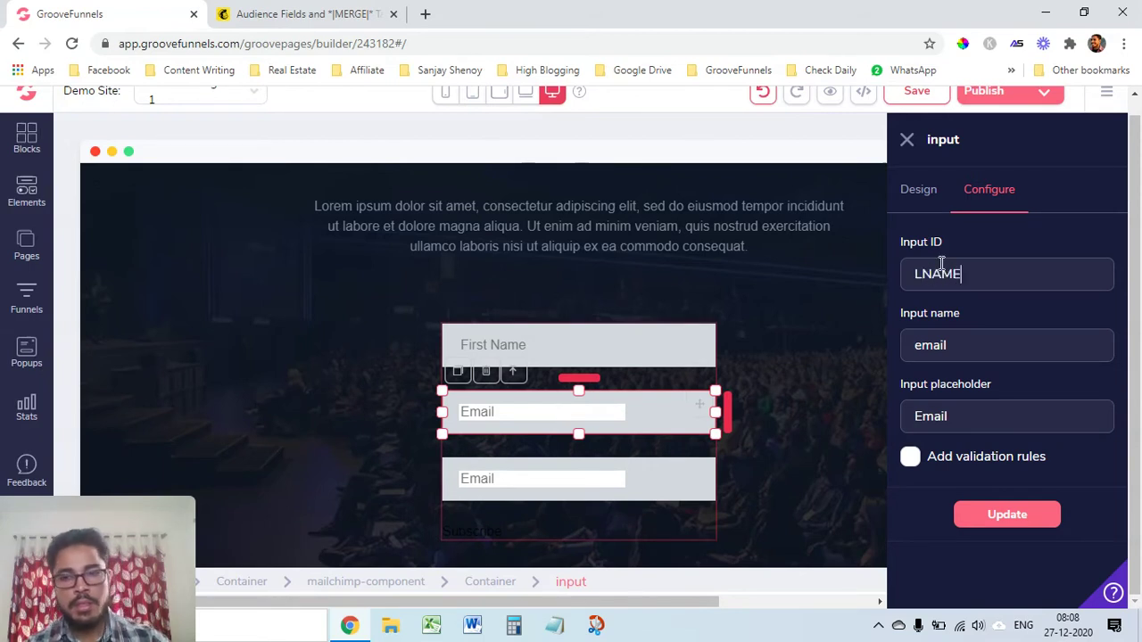
pyautogui.doubleClick(938, 284)
pyautogui.hotkey('ctrl', 'c')
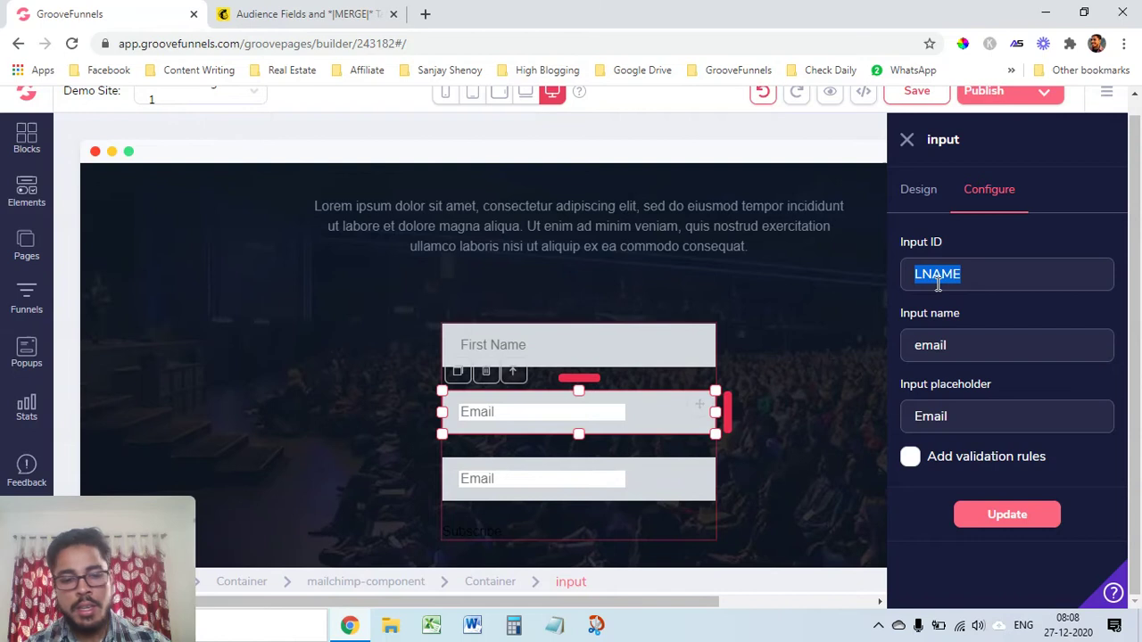
pyautogui.doubleClick(953, 348)
pyautogui.hotkey('ctrl', 'v')
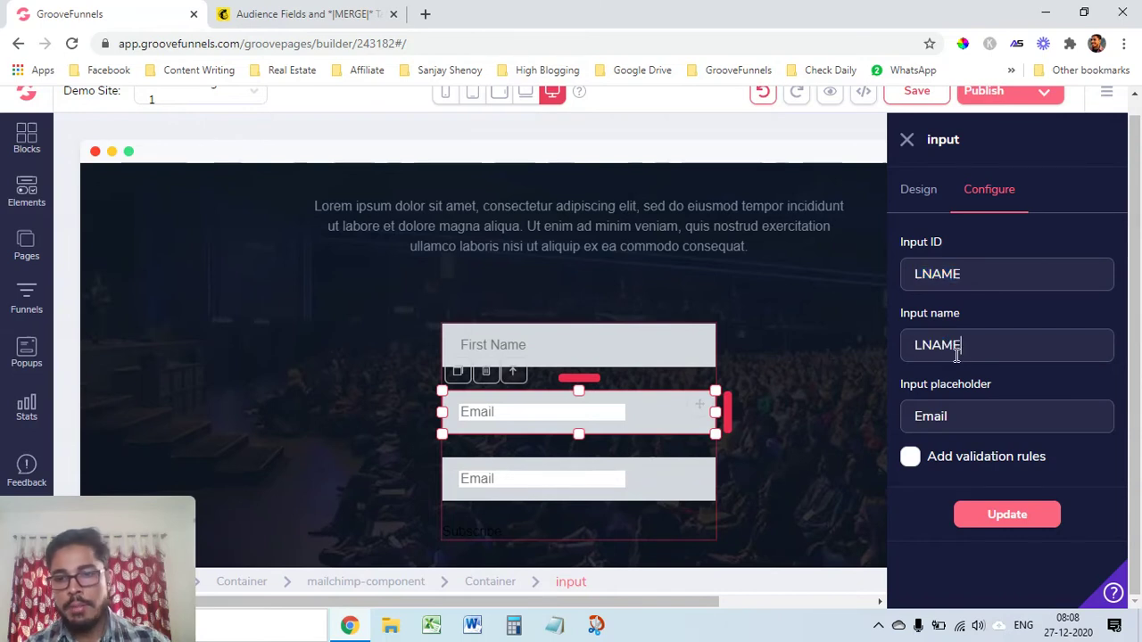
pyautogui.doubleClick(964, 414)
pyautogui.write('Last Name')
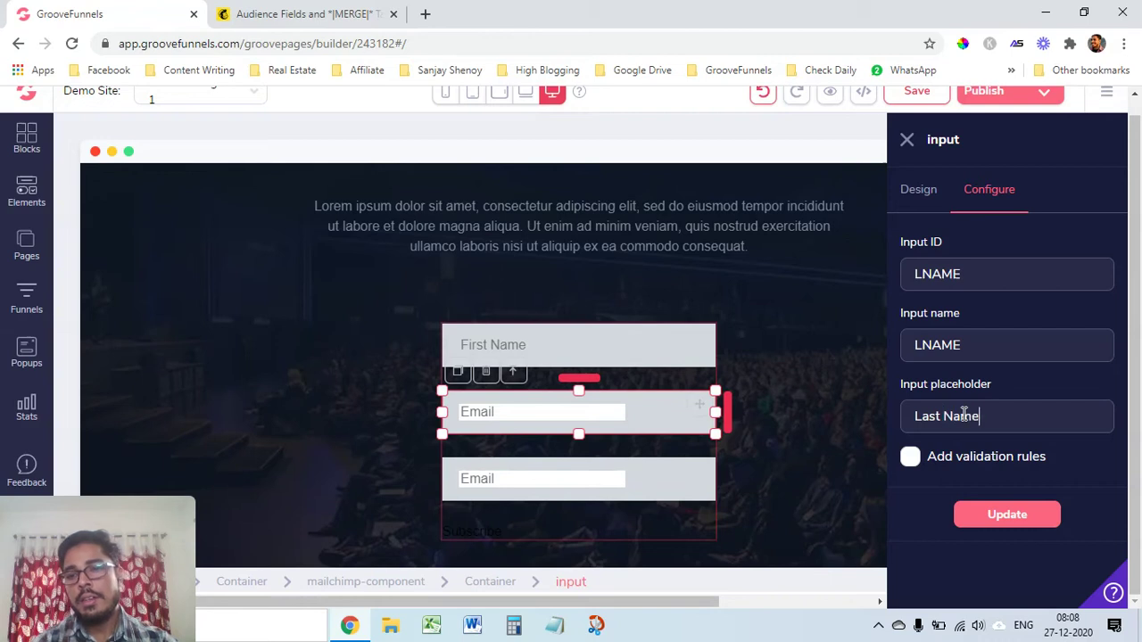
# Enable validation rules, set the input type to text, and update the second field
pyautogui.click(909, 457)
pyautogui.scroll(-1, 981, 477)
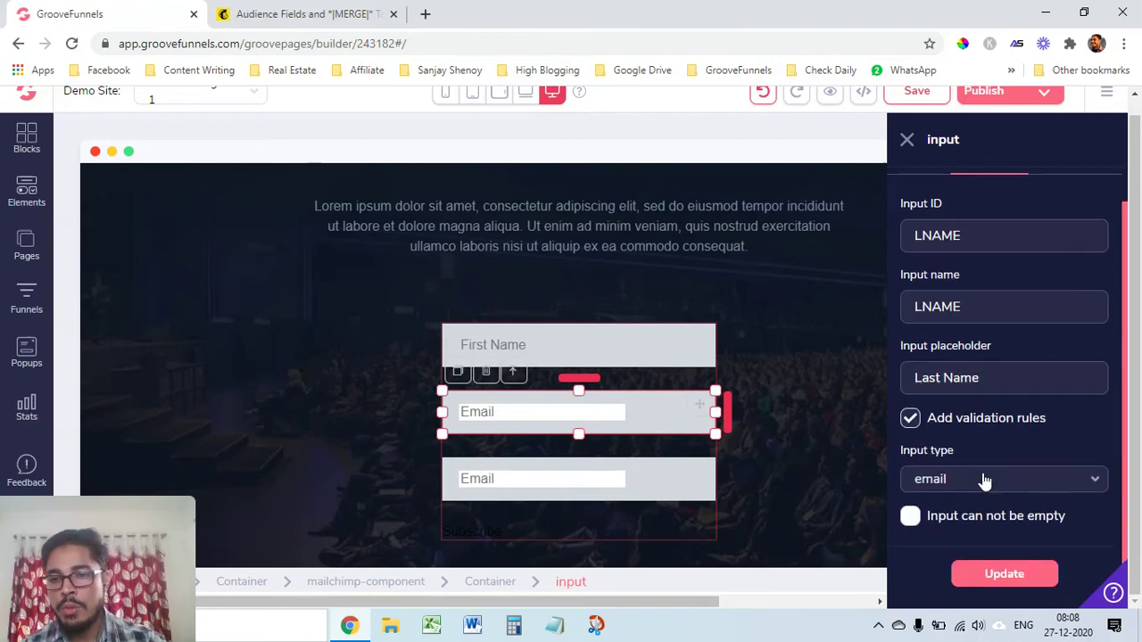
pyautogui.click(1014, 472)
pyautogui.click(969, 509)
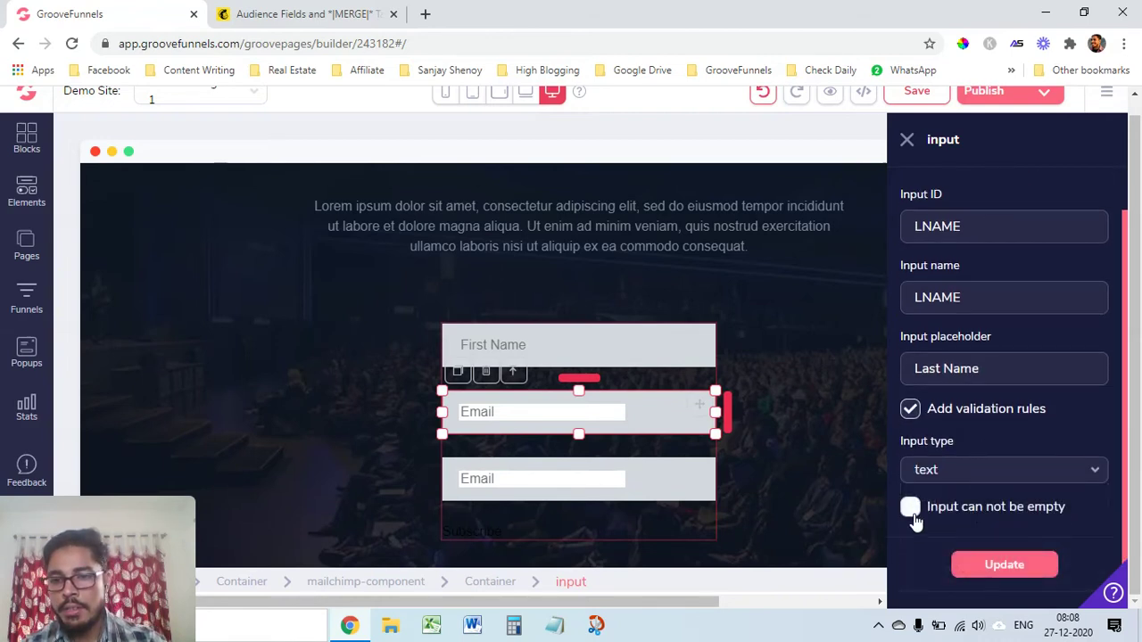
pyautogui.click(1008, 571)
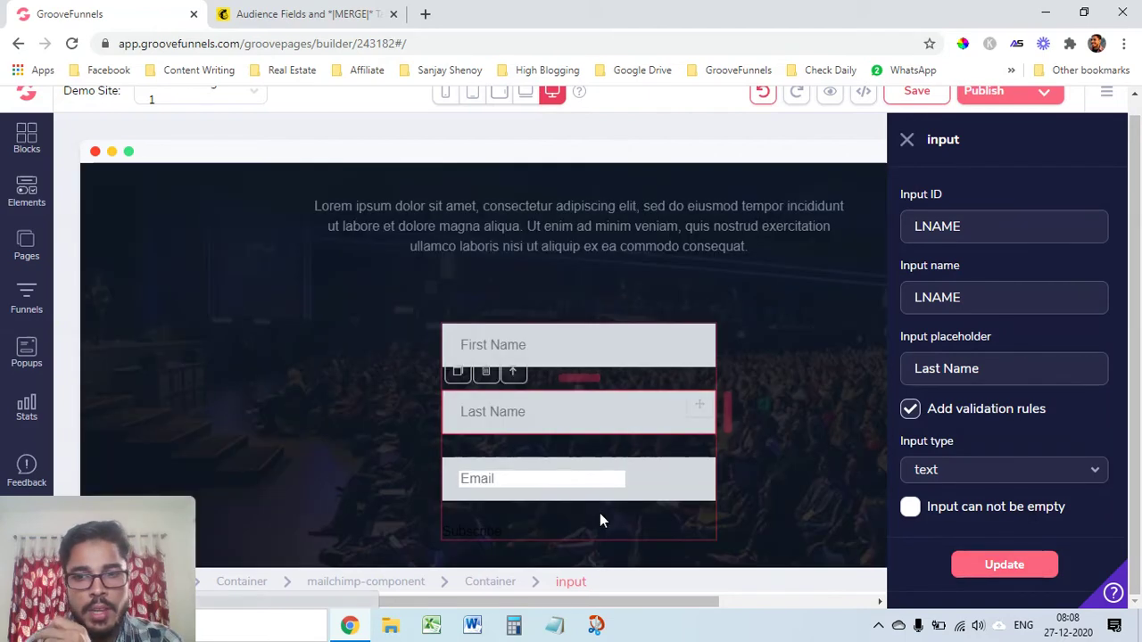
pyautogui.click(504, 478)
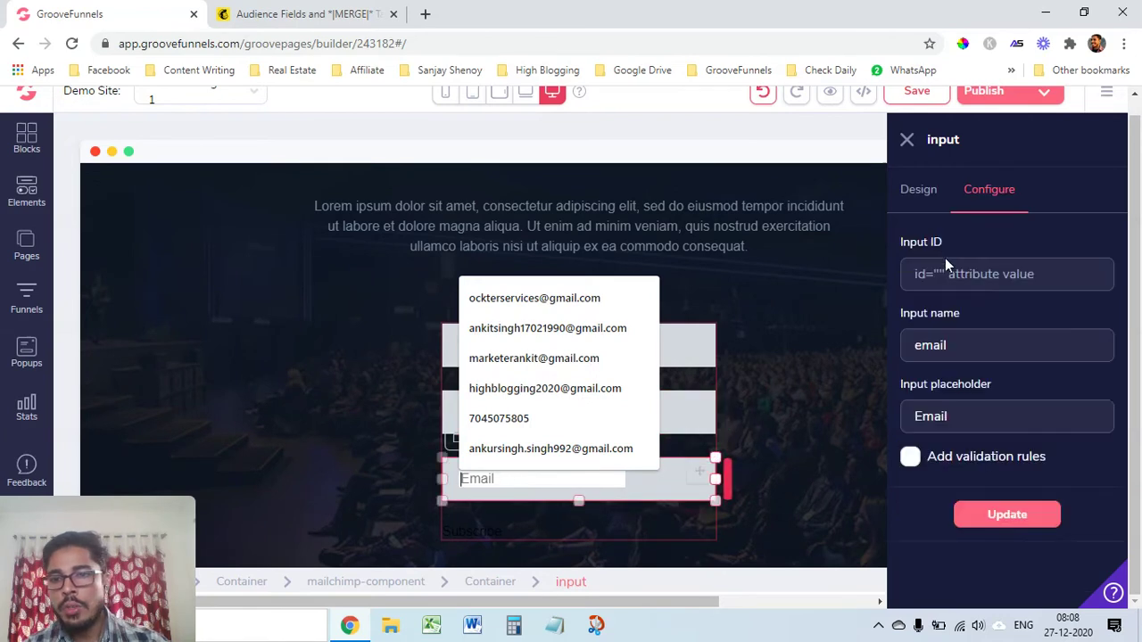
# Give the Email field ID and name 'email', email input type, and 'cannot be empty' validation
pyautogui.click(951, 274)
pyautogui.write('email')
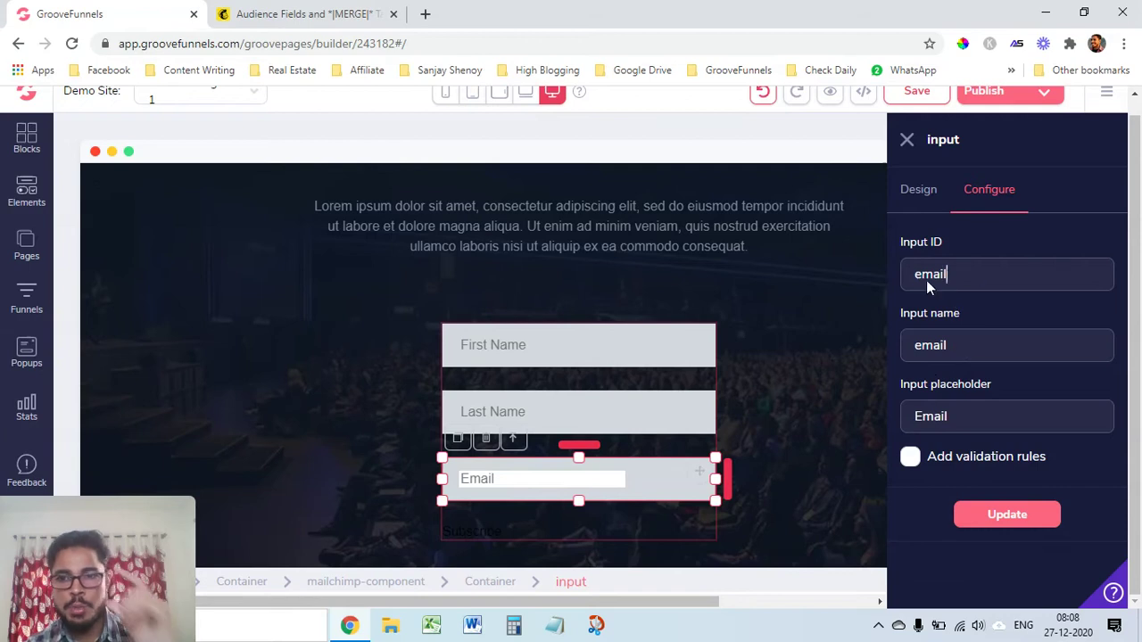
pyautogui.click(910, 459)
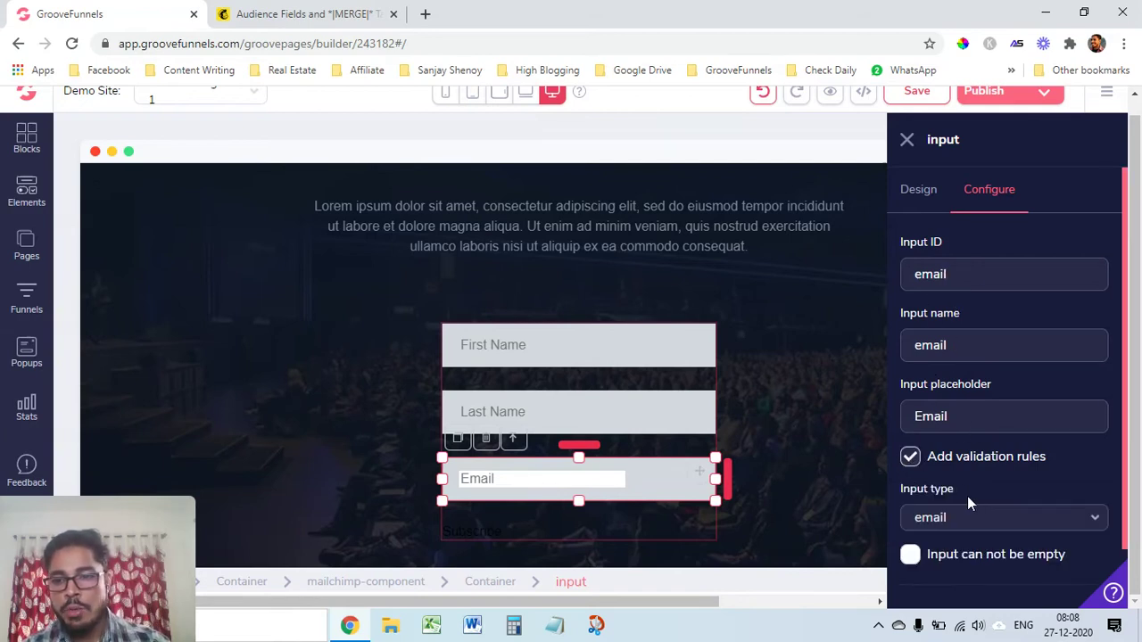
pyautogui.scroll(-1, 967, 496)
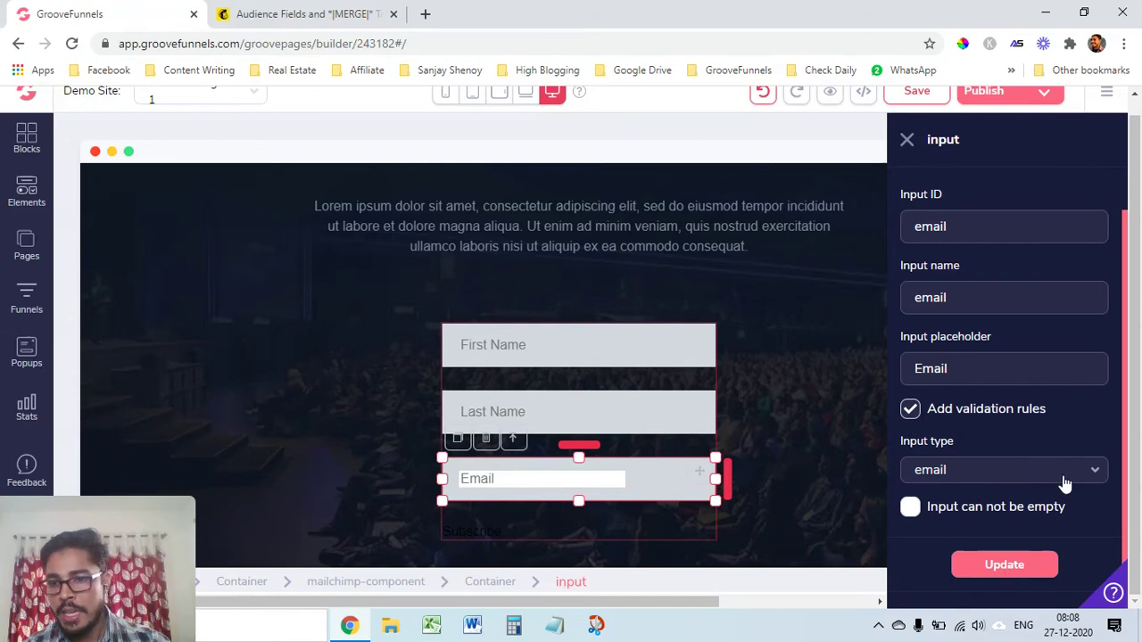
pyautogui.click(910, 505)
pyautogui.click(909, 510)
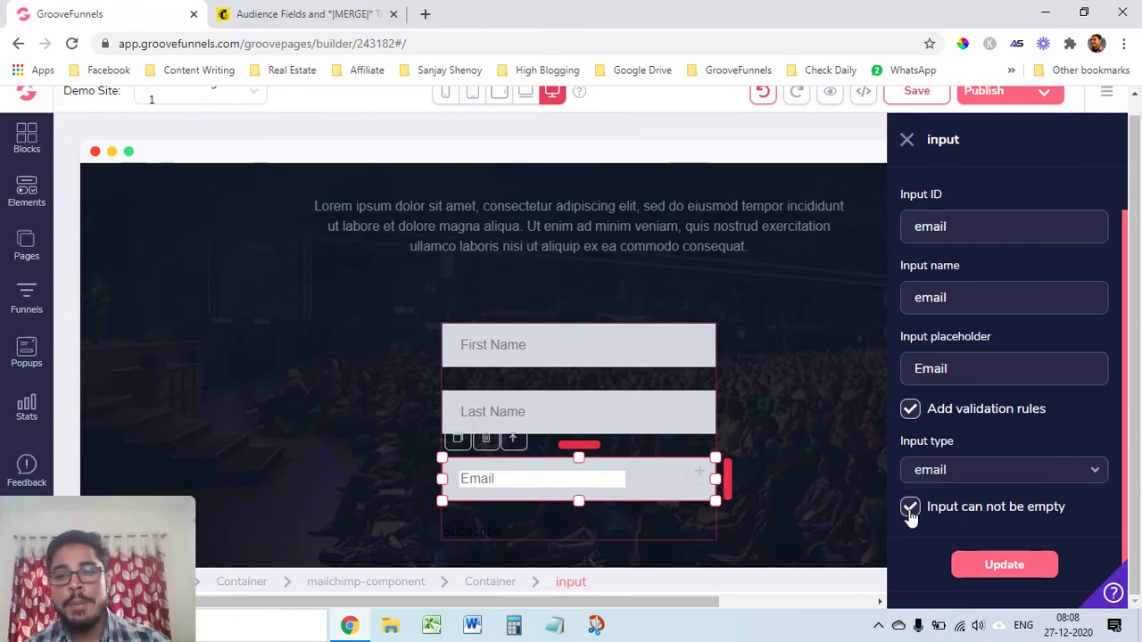
pyautogui.click(1004, 569)
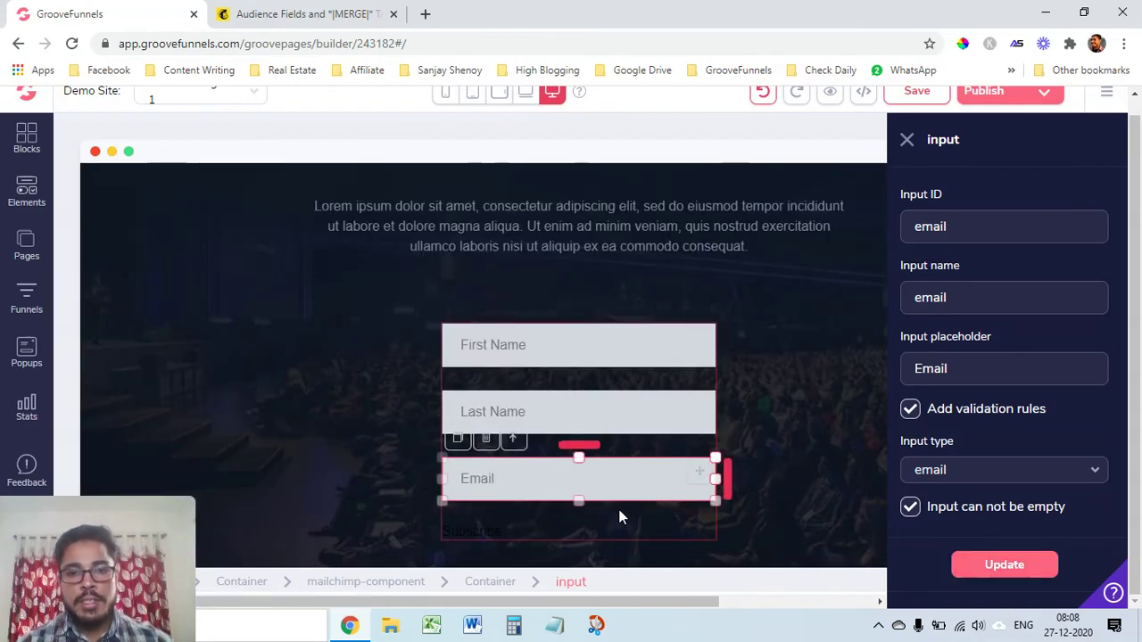
pyautogui.scroll(-2, 503, 407)
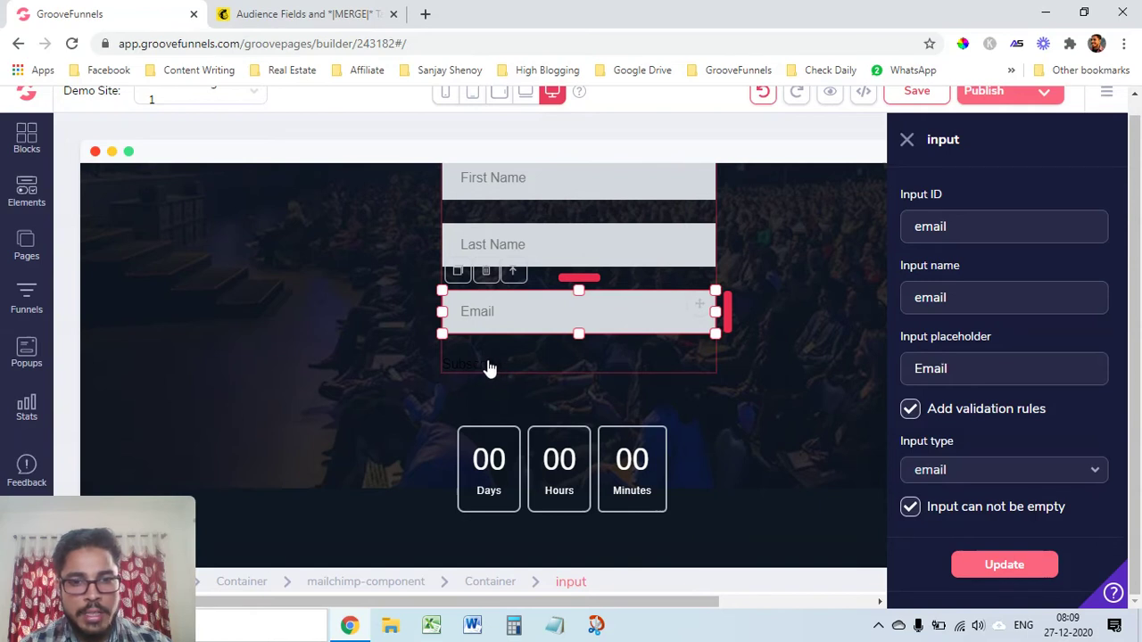
# Widen the Subscribe button and give it a green #36E278 background
pyautogui.click(487, 362)
pyautogui.moveTo(502, 364); pyautogui.dragTo(592, 364)
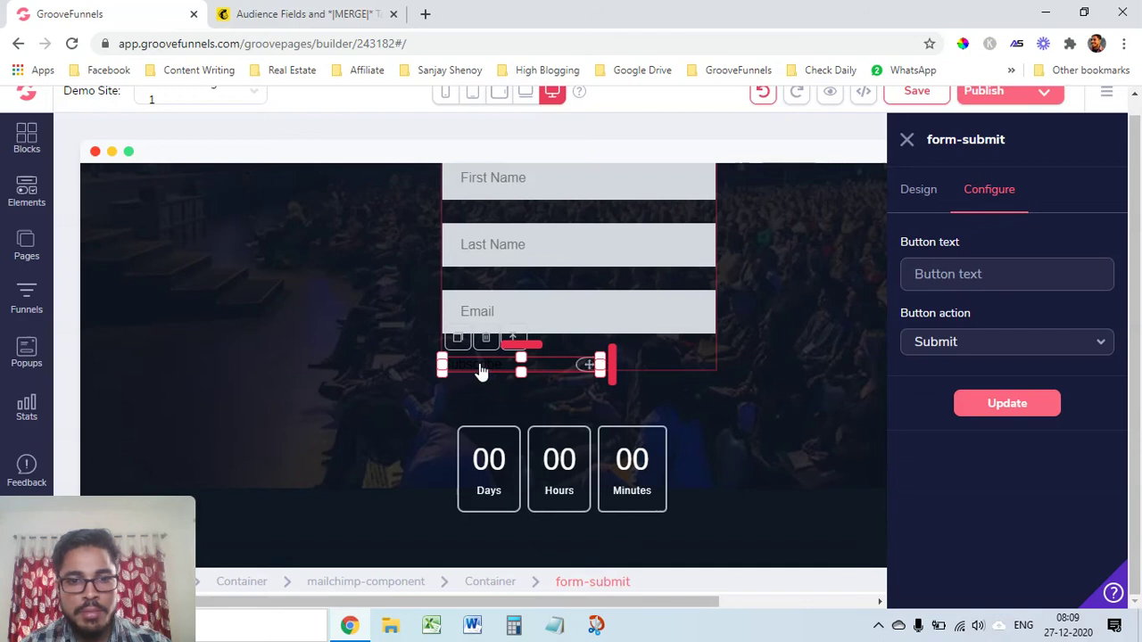
pyautogui.click(921, 191)
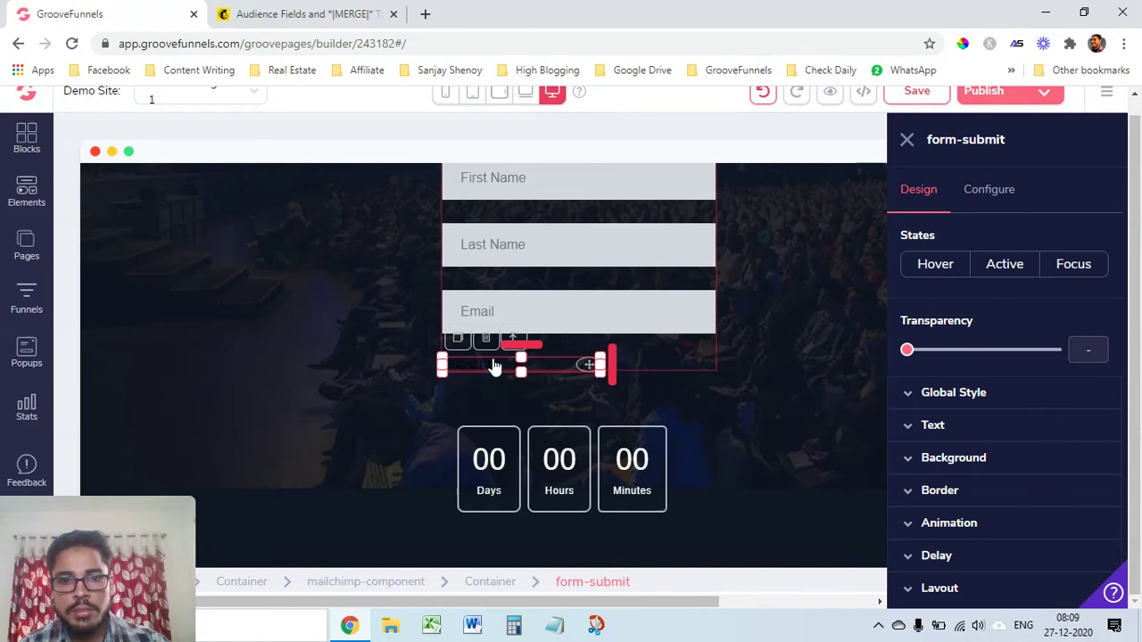
pyautogui.scroll(-1, 973, 424)
pyautogui.click(952, 375)
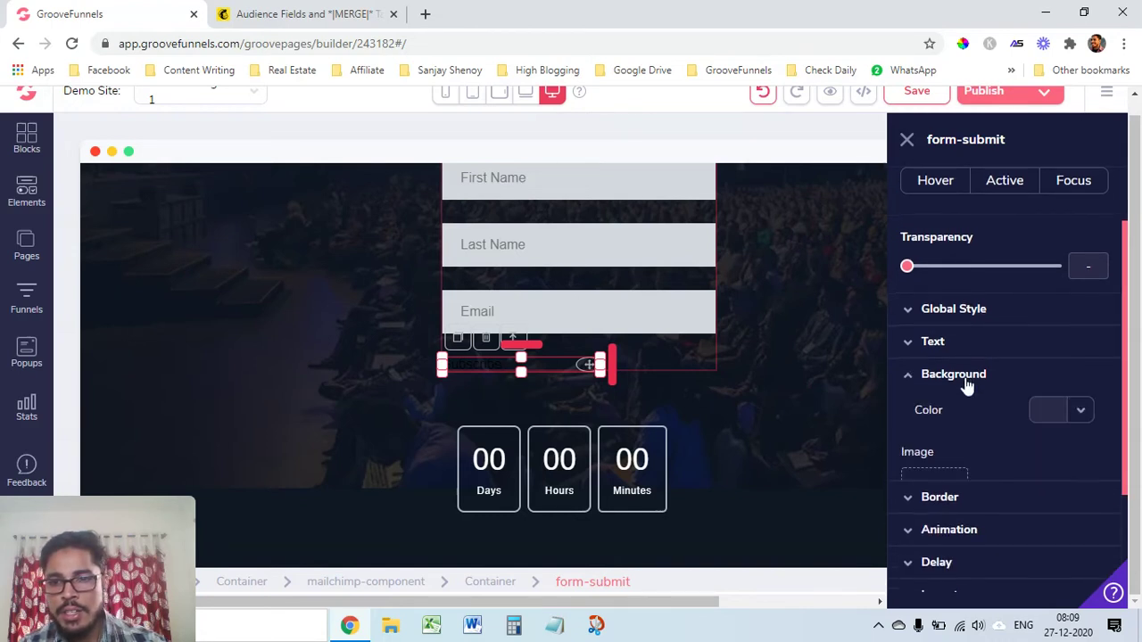
pyautogui.click(1077, 416)
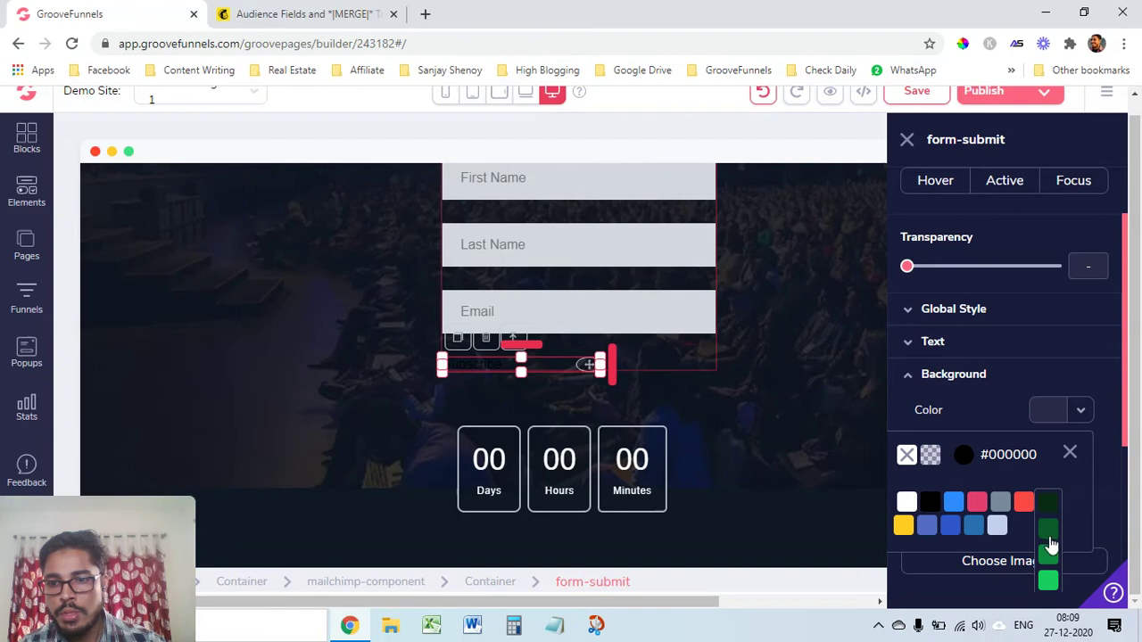
pyautogui.scroll(-2, 1045, 580)
pyautogui.moveTo(1046, 341)
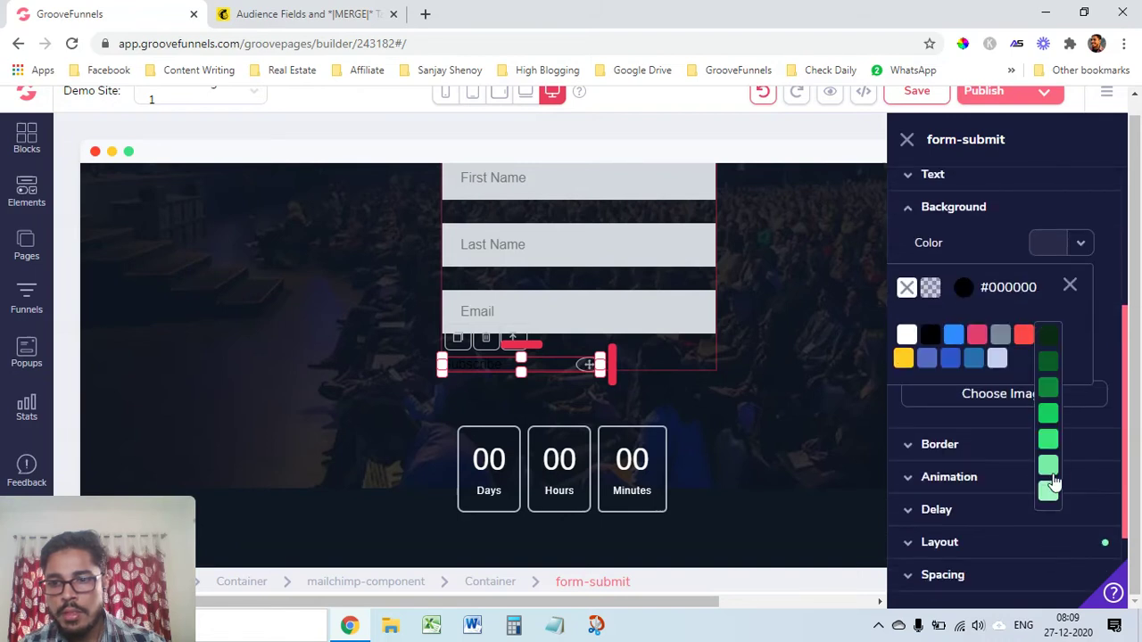
pyautogui.click(1048, 441)
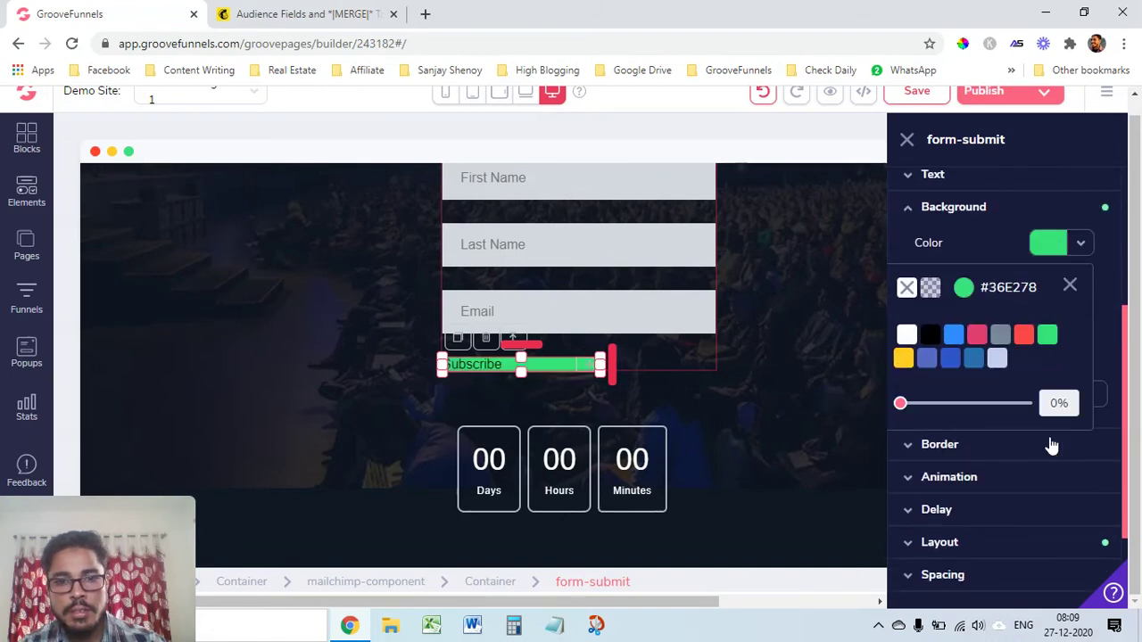
# Enlarge the Subscribe text to 3rem, centre it, and nudge the button right
pyautogui.scroll(1, 968, 268)
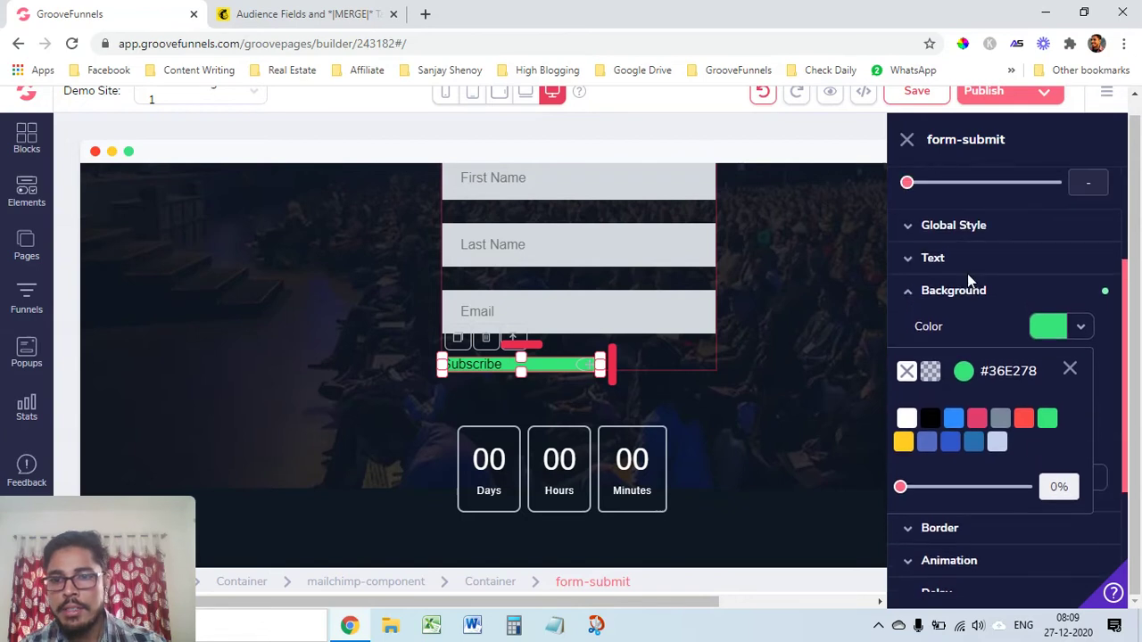
pyautogui.click(968, 259)
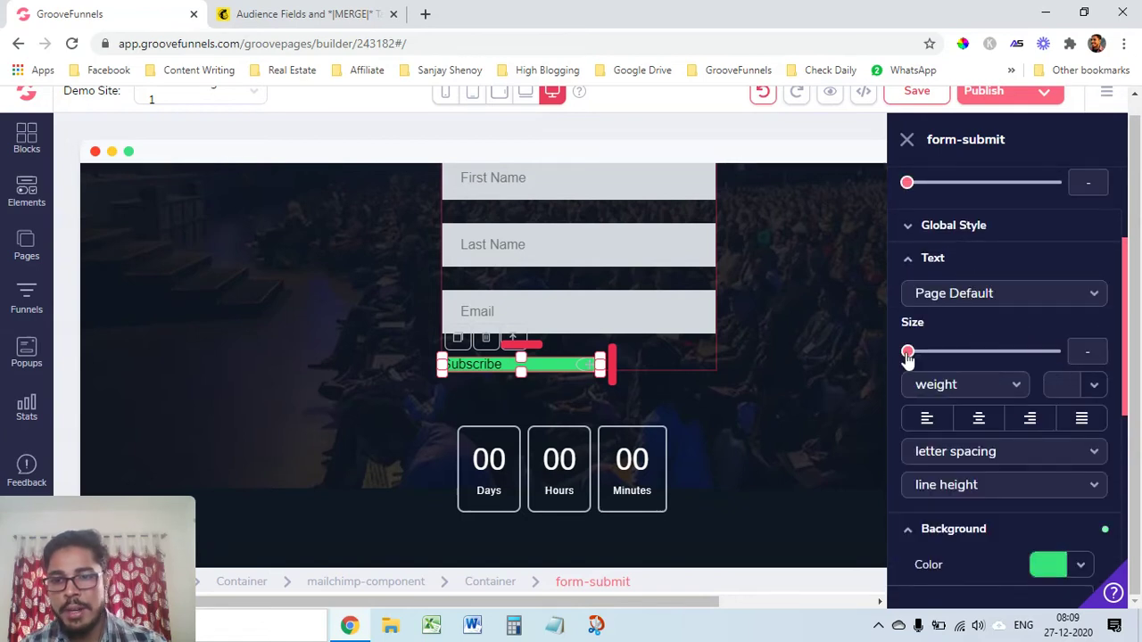
pyautogui.moveTo(908, 355); pyautogui.dragTo(1006, 353)
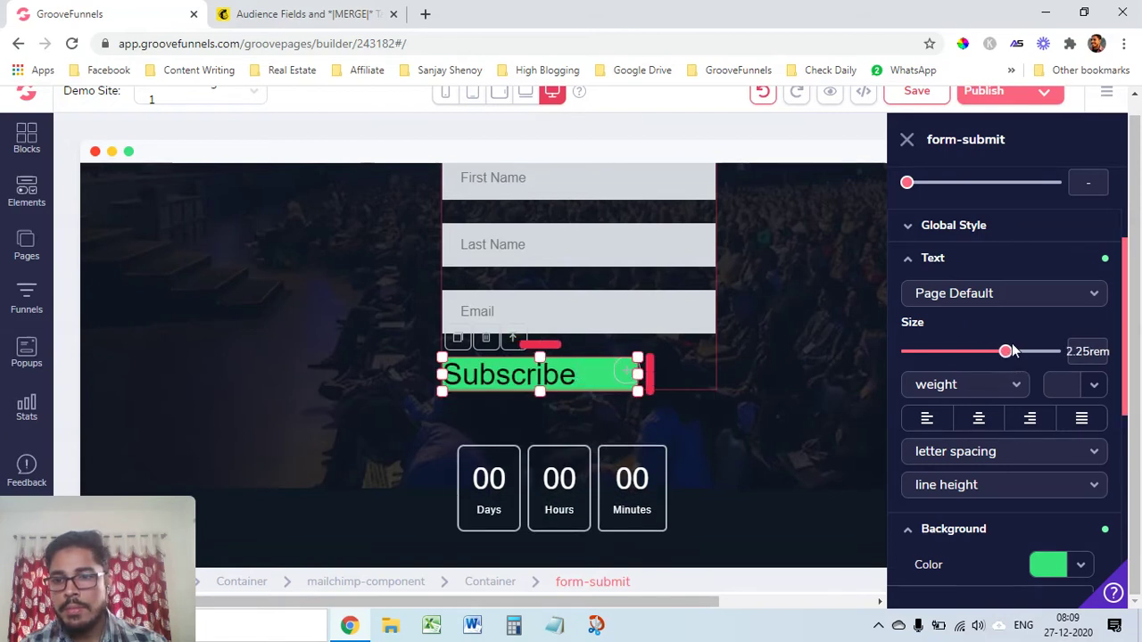
pyautogui.moveTo(1019, 354); pyautogui.dragTo(1017, 352)
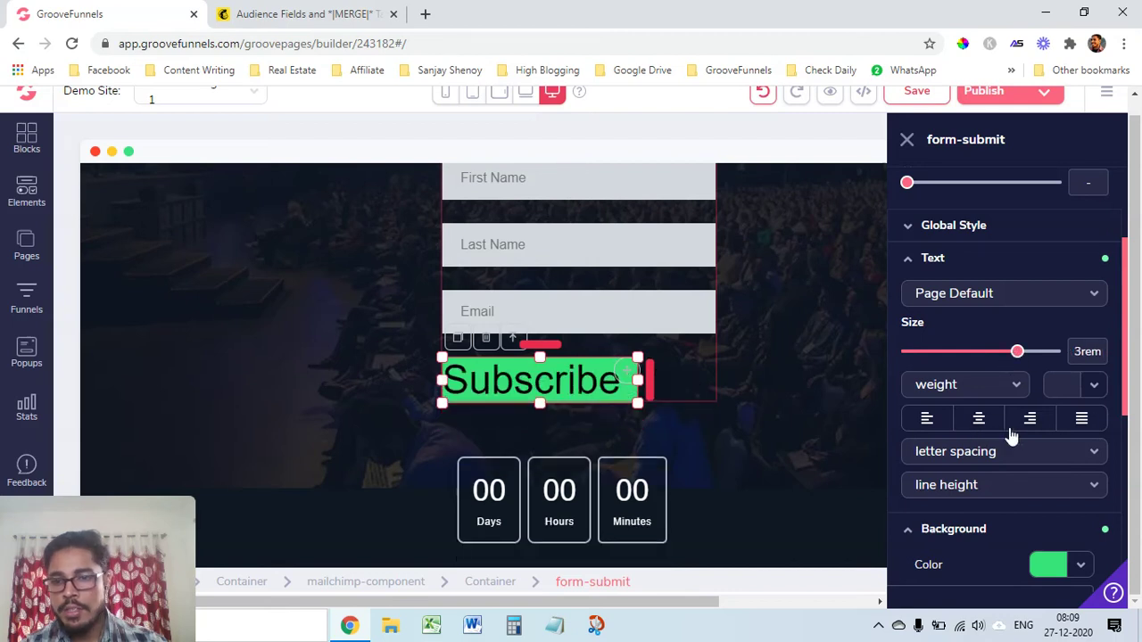
pyautogui.click(978, 420)
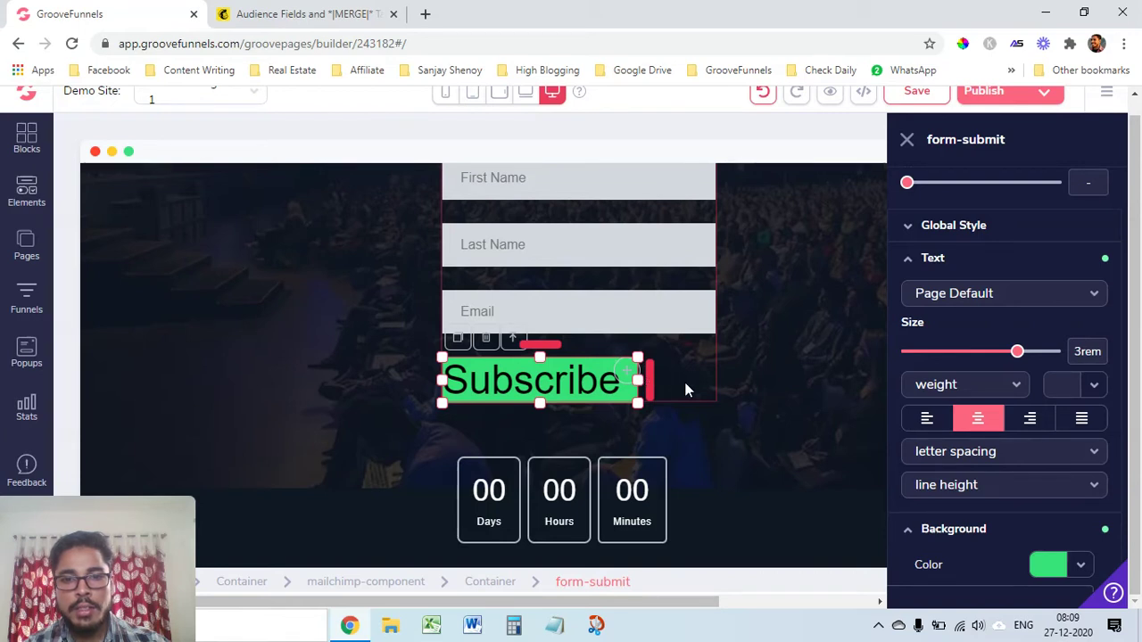
pyautogui.moveTo(662, 379); pyautogui.dragTo(686, 381)
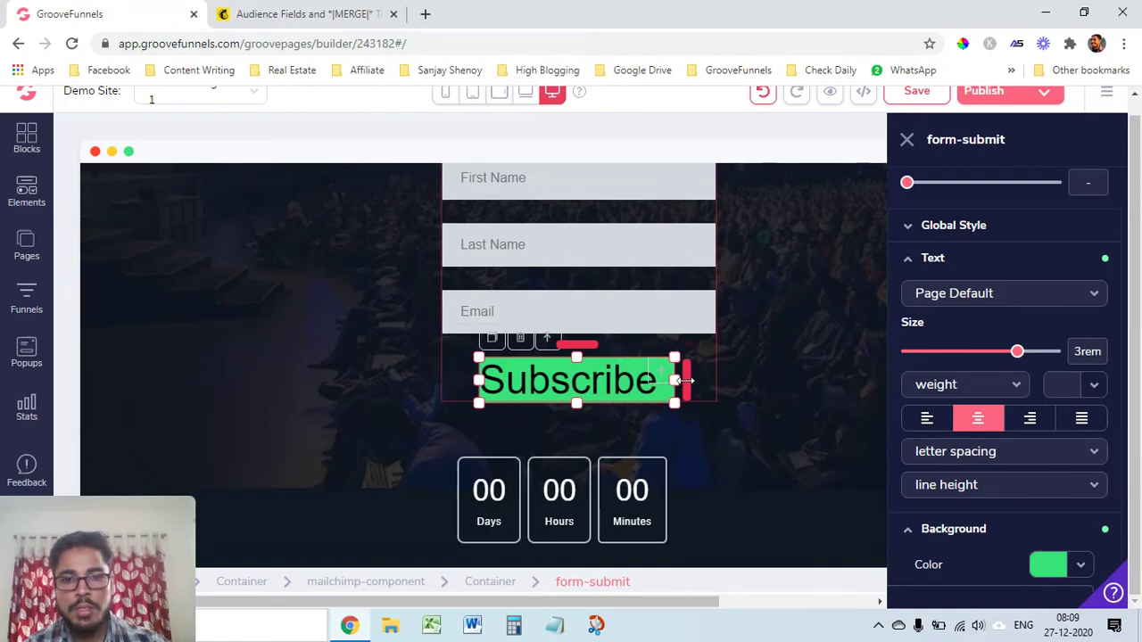
pyautogui.click(712, 443)
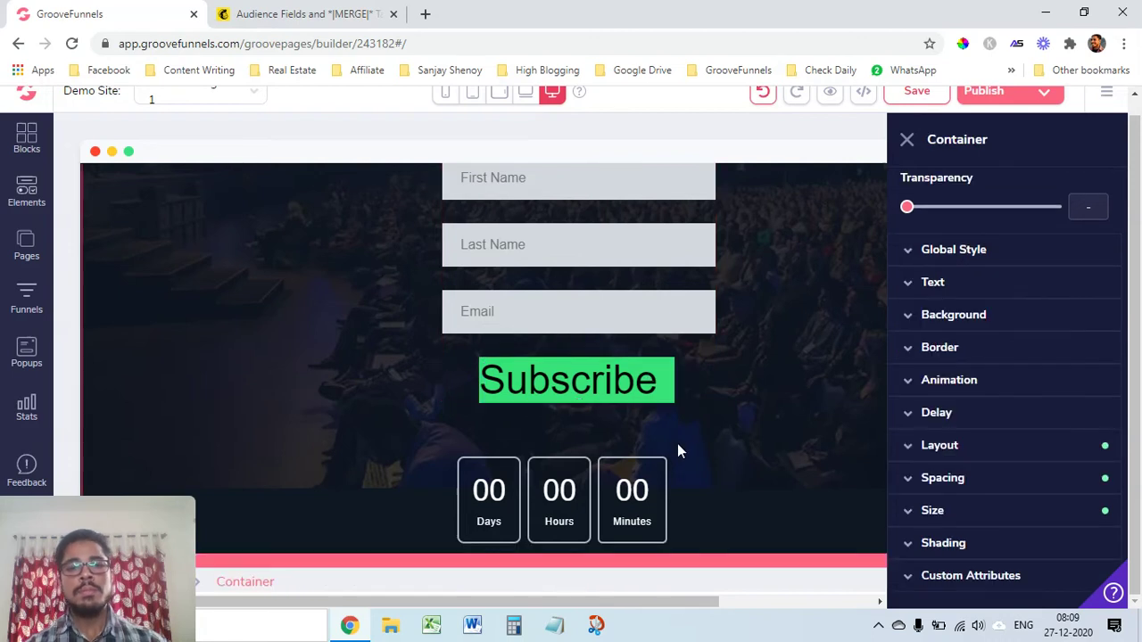
pyautogui.click(585, 384)
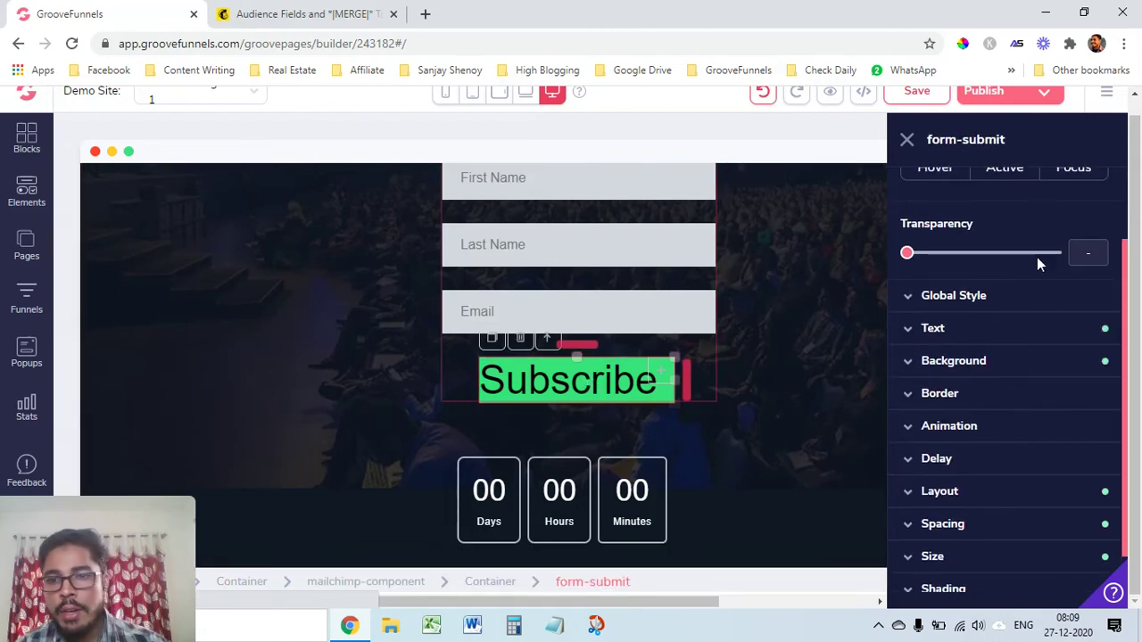
# Relabel the button 'Sign Up Now' with the Submit action, apply it, and widen the button
pyautogui.scroll(3, 1024, 250)
pyautogui.click(990, 211)
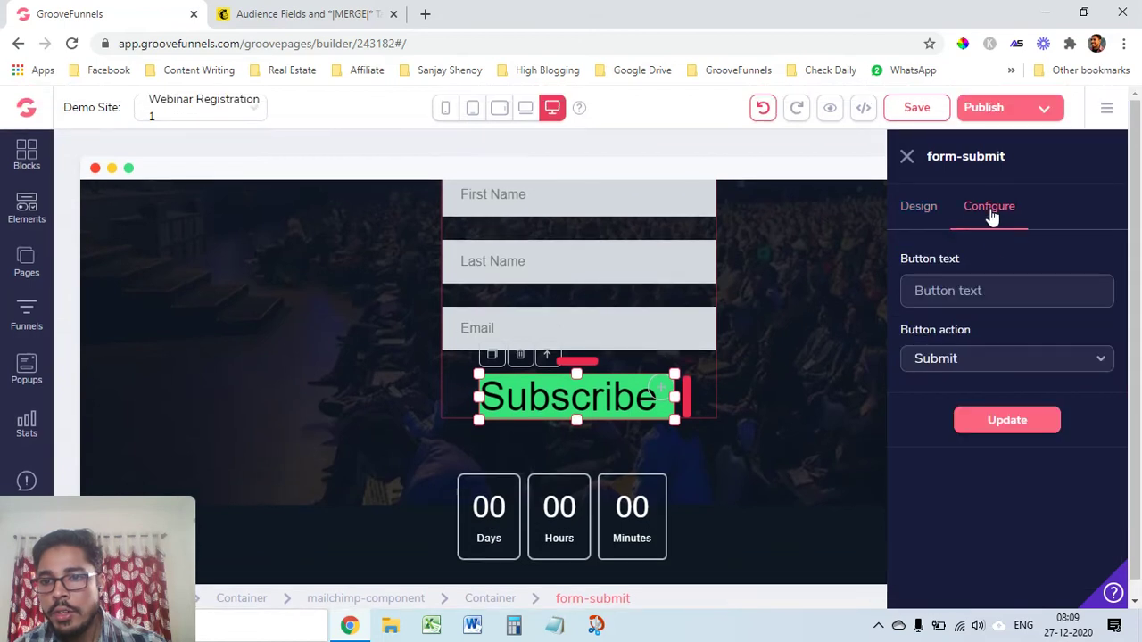
pyautogui.click(993, 289)
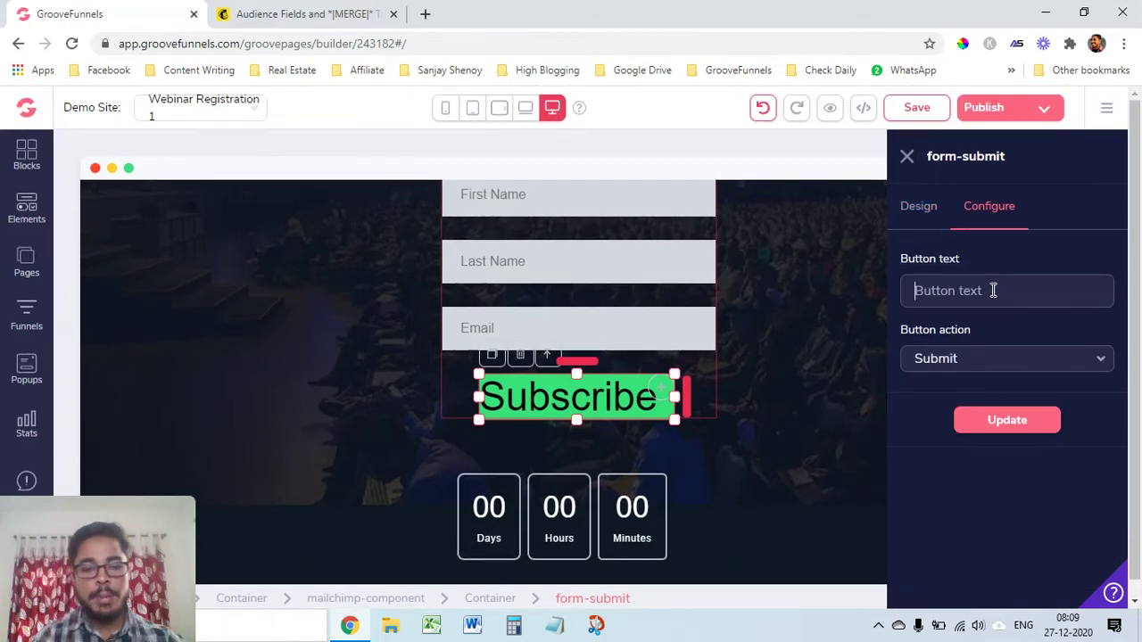
pyautogui.write('S')
pyautogui.press('BackSpace')
pyautogui.write('Sign Up Now')
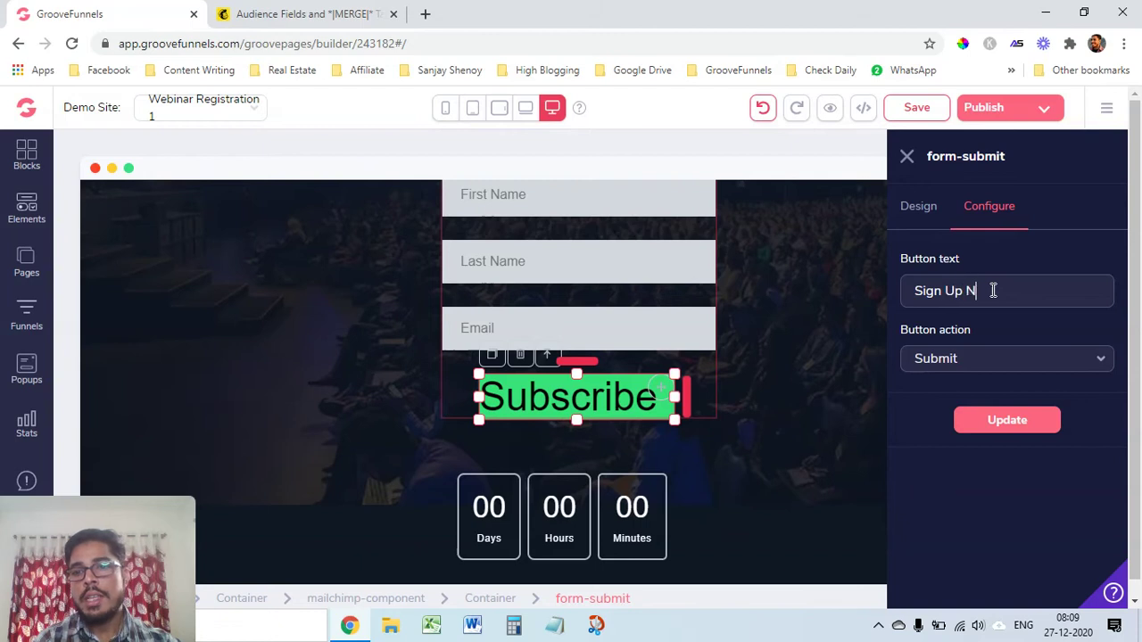
pyautogui.click(1005, 362)
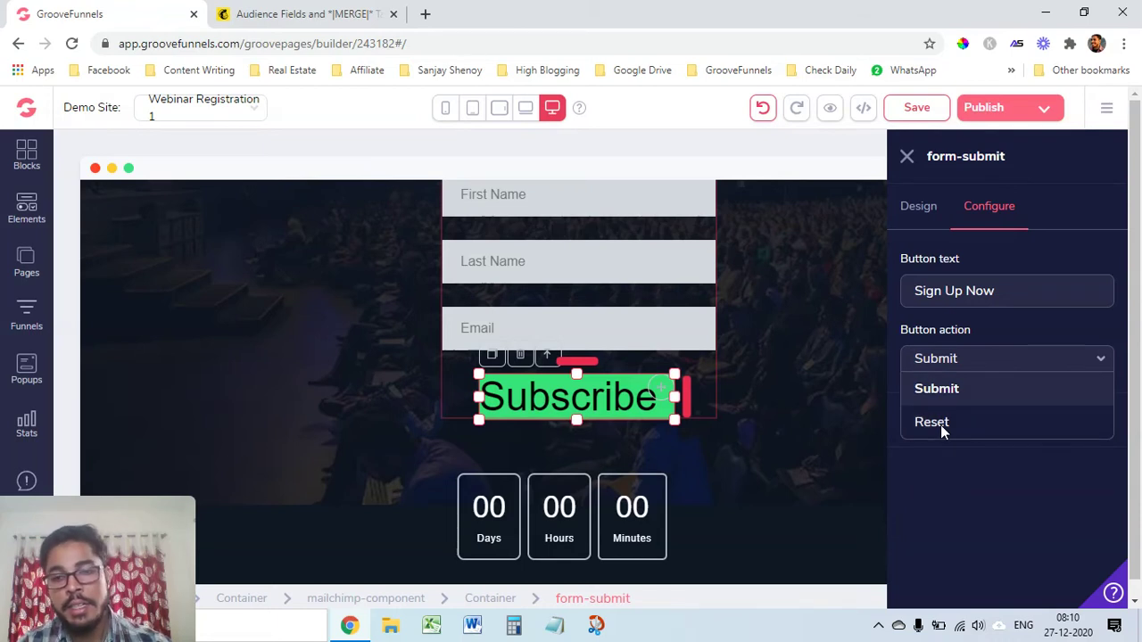
pyautogui.click(940, 390)
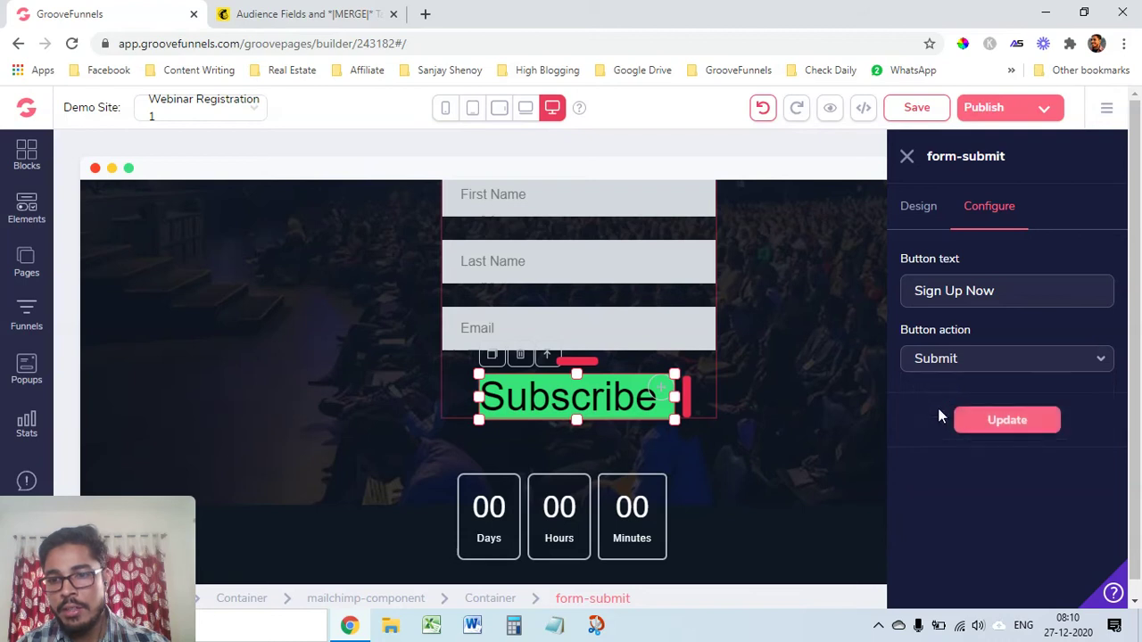
pyautogui.click(1006, 426)
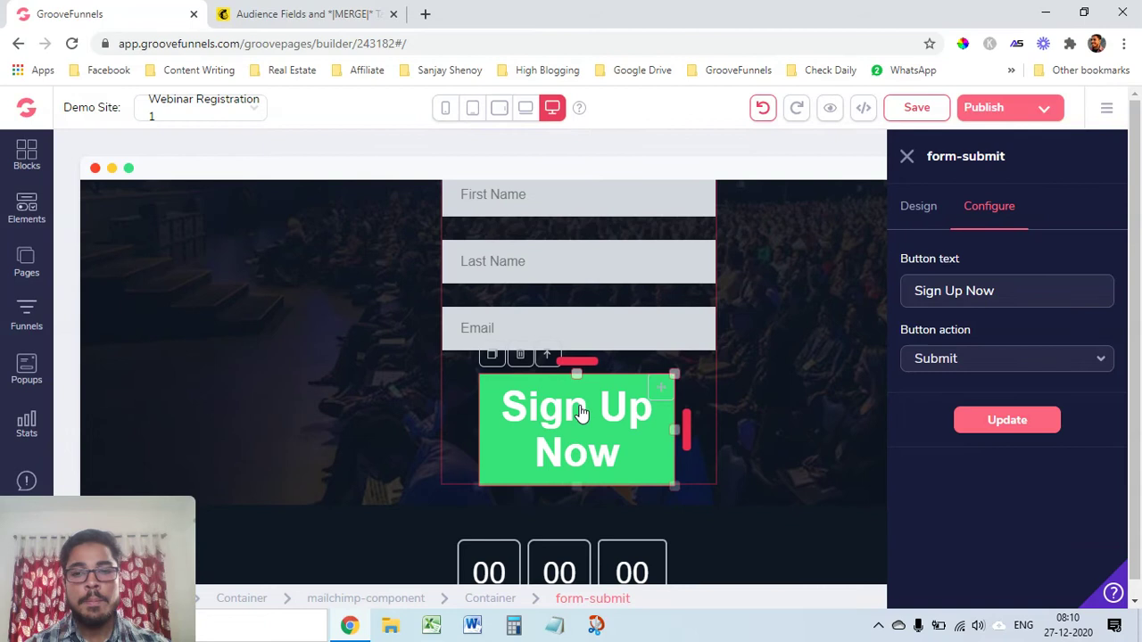
pyautogui.moveTo(692, 431); pyautogui.dragTo(736, 431)
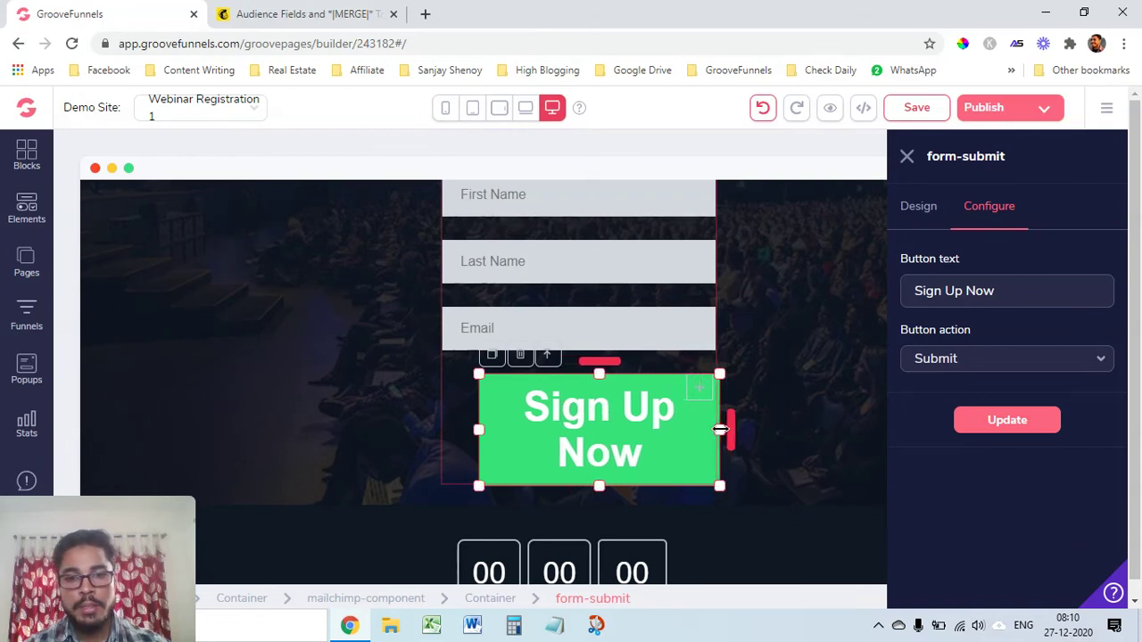
# Shrink the Sign Up Now text to 1.875rem and narrow the button under the fields
pyautogui.click(924, 209)
pyautogui.scroll(-2, 990, 410)
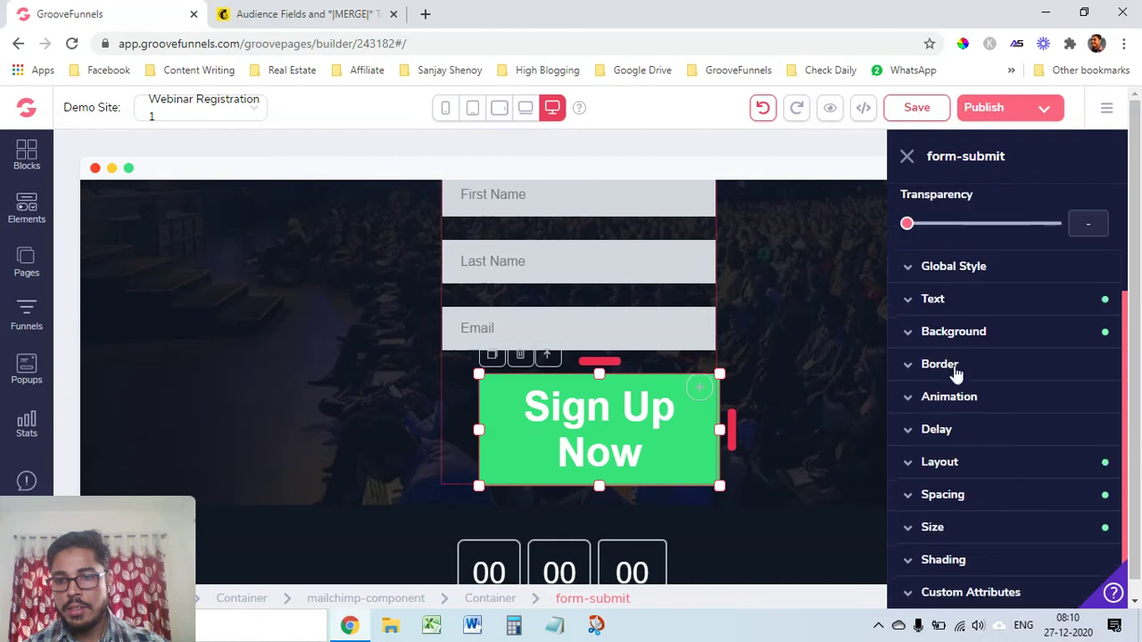
pyautogui.click(956, 311)
pyautogui.moveTo(1017, 393); pyautogui.dragTo(992, 395)
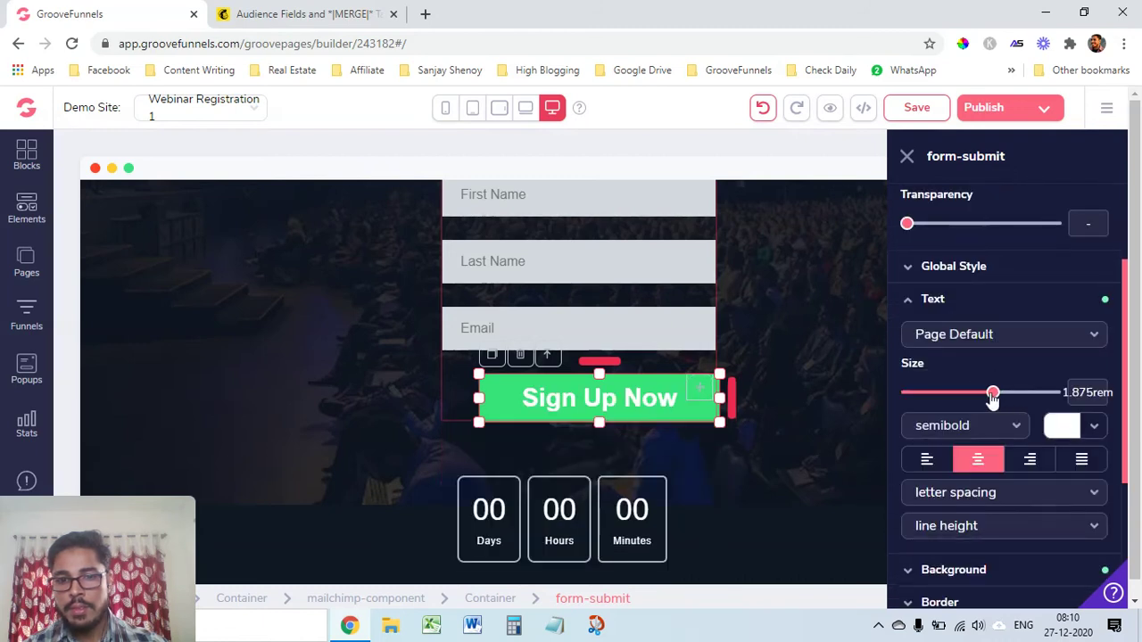
pyautogui.moveTo(735, 392); pyautogui.dragTo(710, 402)
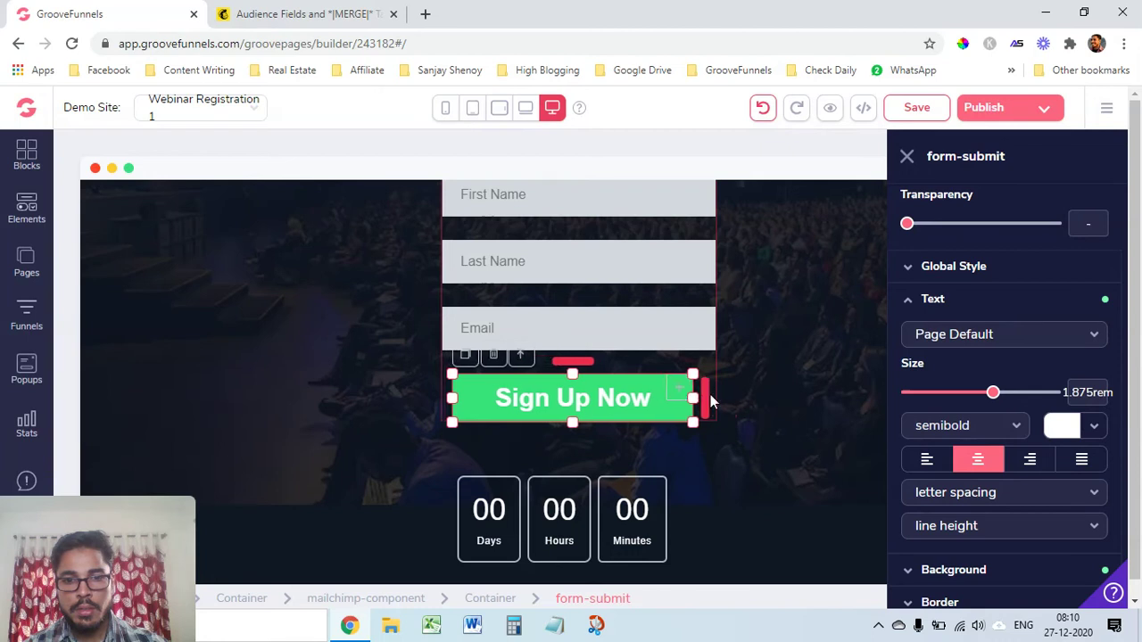
pyautogui.click(792, 411)
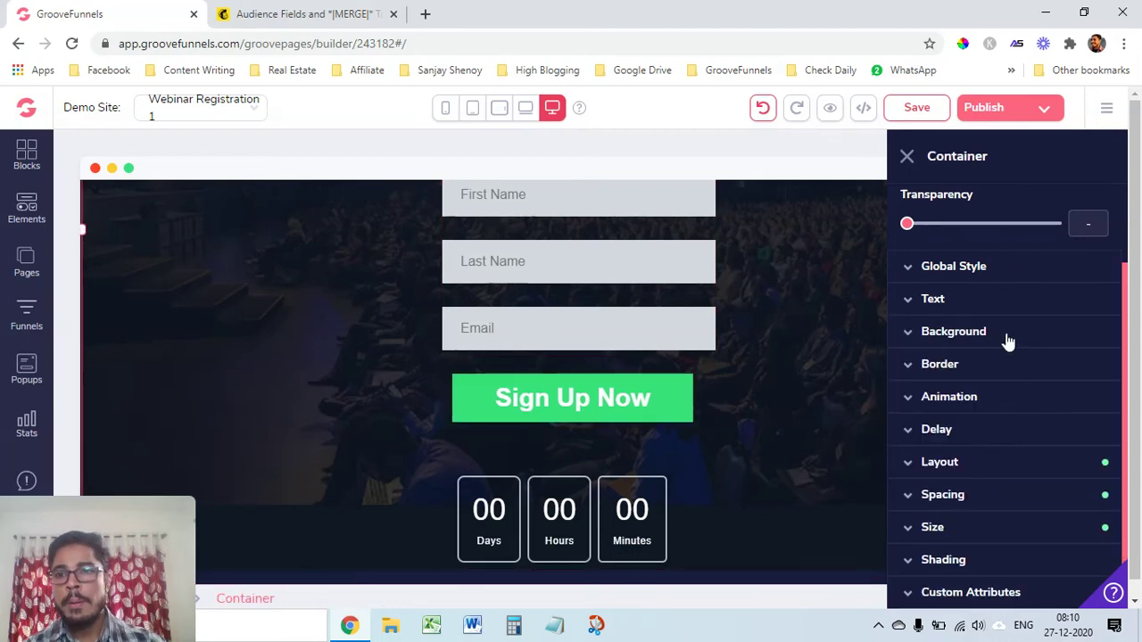
pyautogui.scroll(-1, 586, 369)
pyautogui.scroll(3, 577, 385)
pyautogui.scroll(-2, 577, 386)
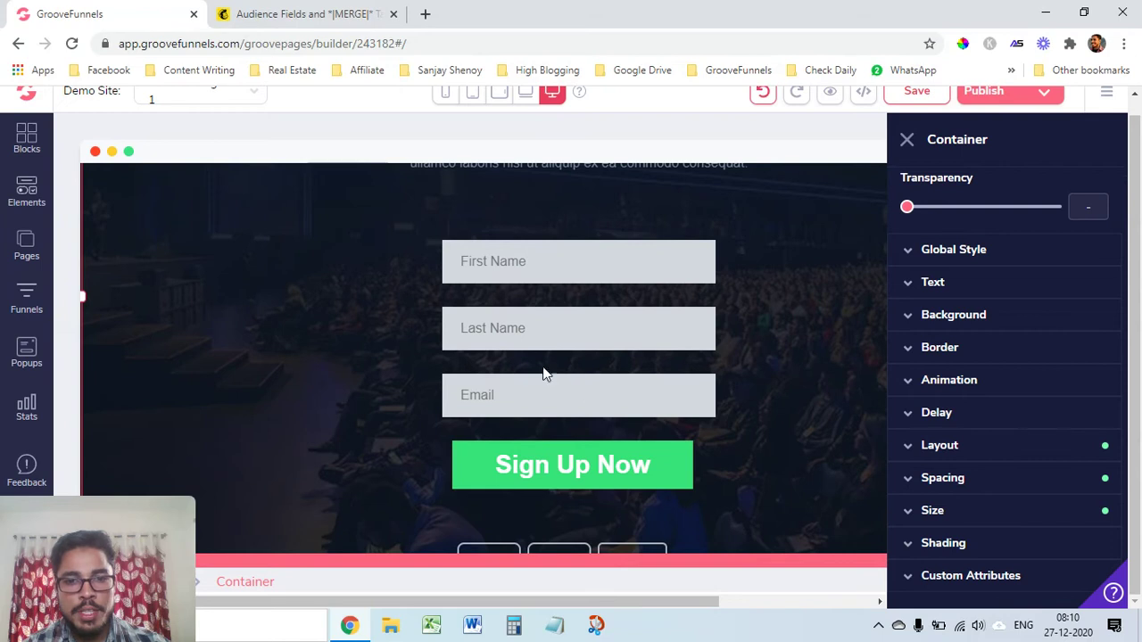
pyautogui.click(561, 366)
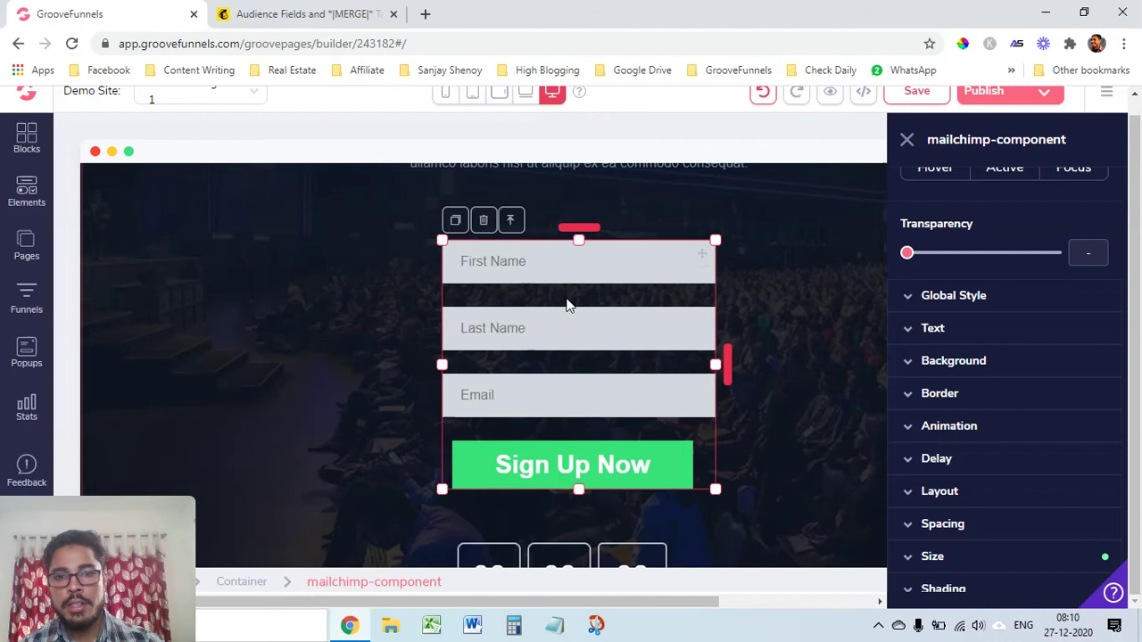
# Connect the form to the HighBlogging list with a facebook.com URL thank-you redirect, and update
pyautogui.scroll(2, 1004, 357)
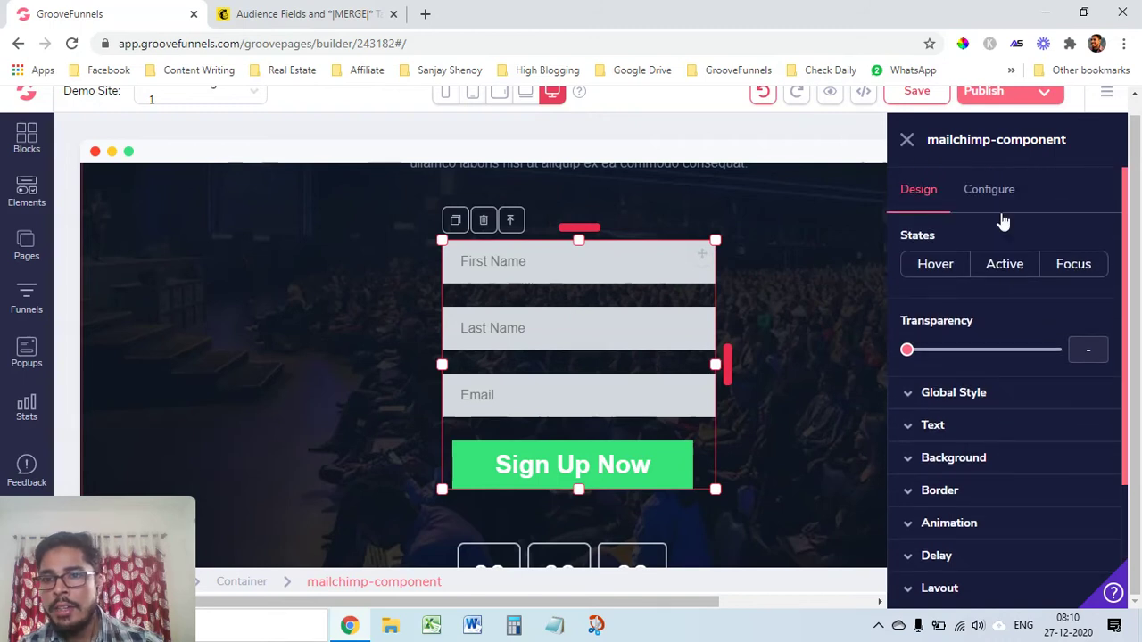
pyautogui.click(990, 191)
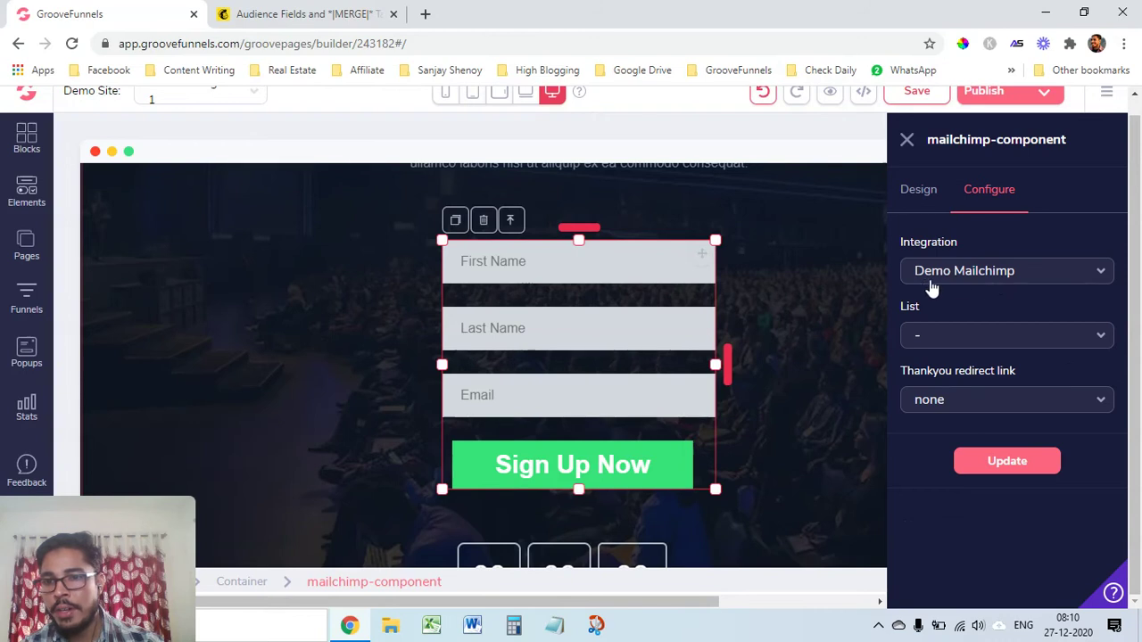
pyautogui.click(1027, 343)
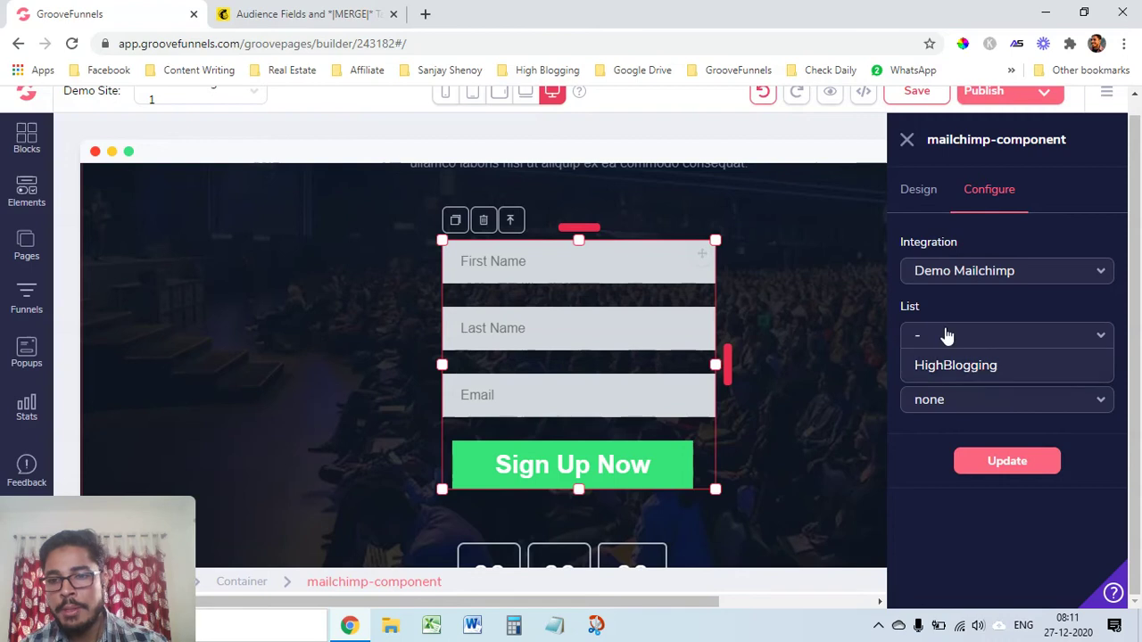
pyautogui.click(972, 366)
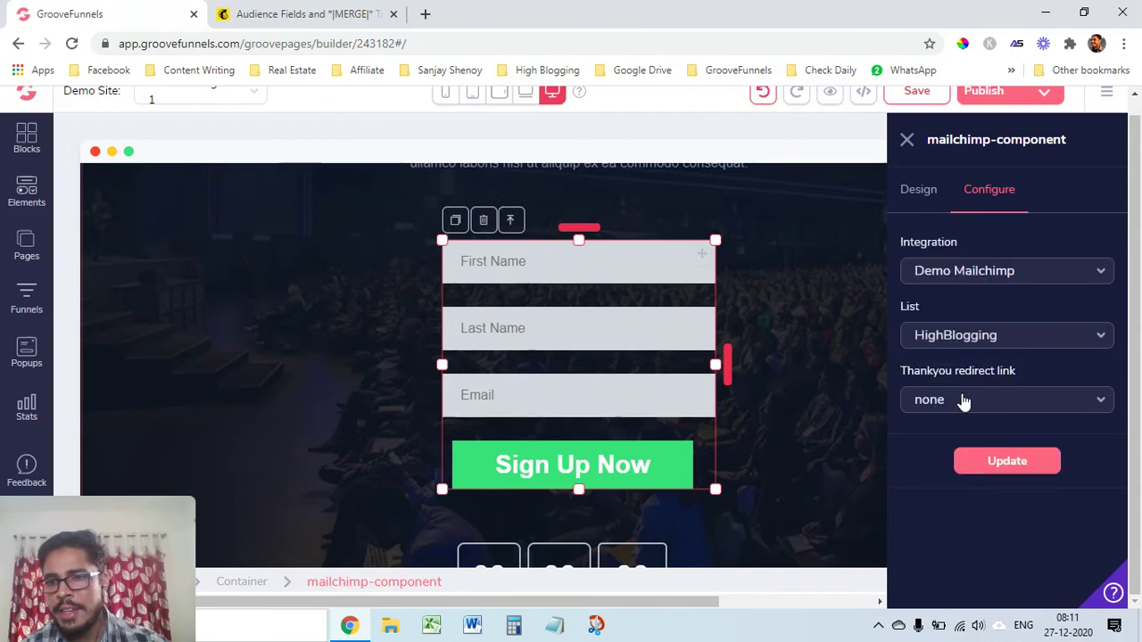
pyautogui.click(991, 405)
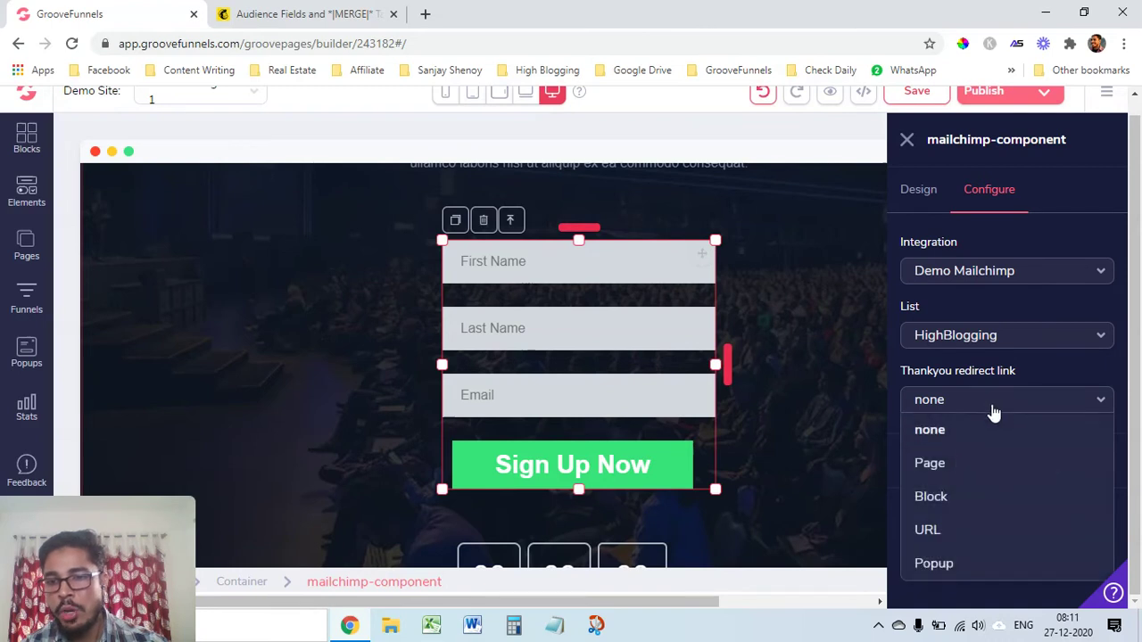
pyautogui.click(941, 528)
pyautogui.click(953, 471)
pyautogui.write('facebook.com')
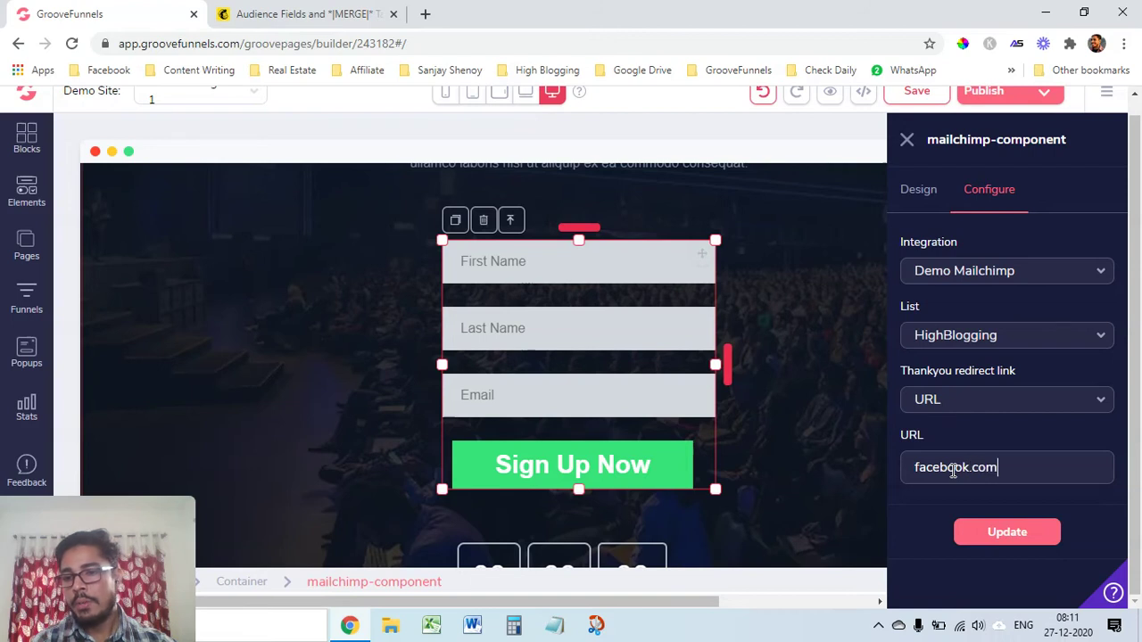
pyautogui.click(1006, 535)
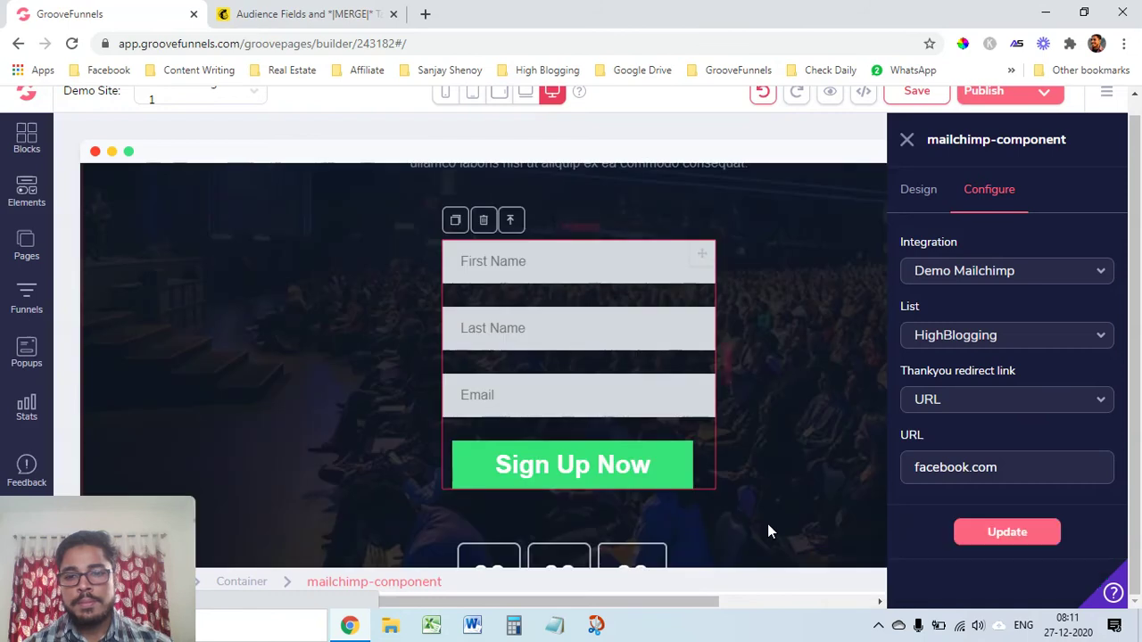
pyautogui.scroll(3, 786, 319)
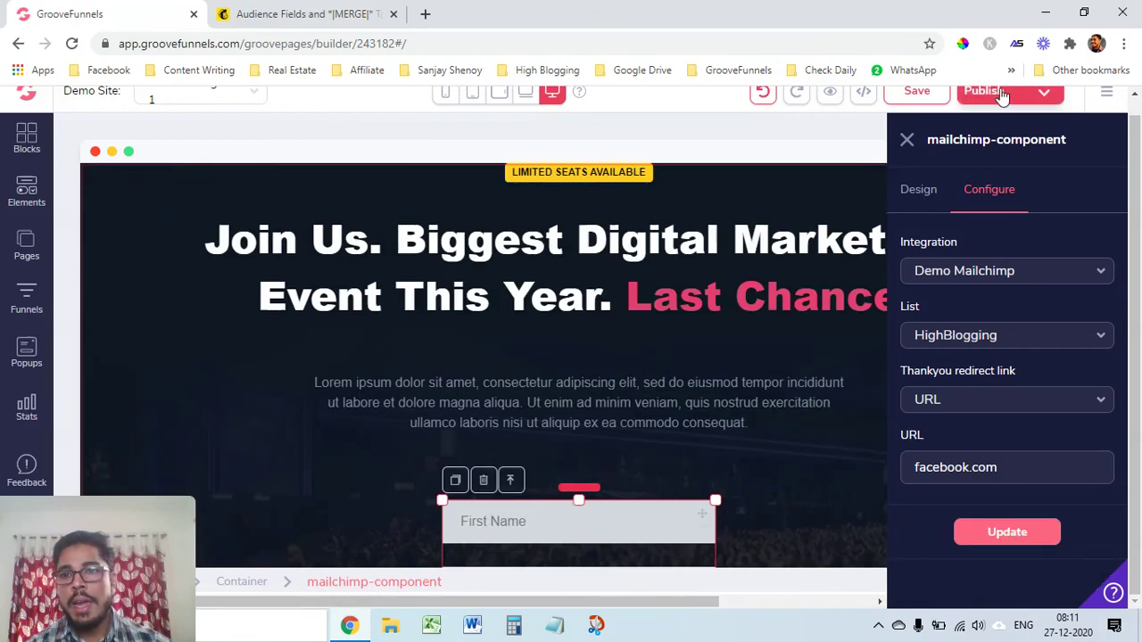
# Publish the page on the aboutproperty.in custom domain and copy the domain name
pyautogui.click(1033, 100)
pyautogui.scroll(-1, 1003, 419)
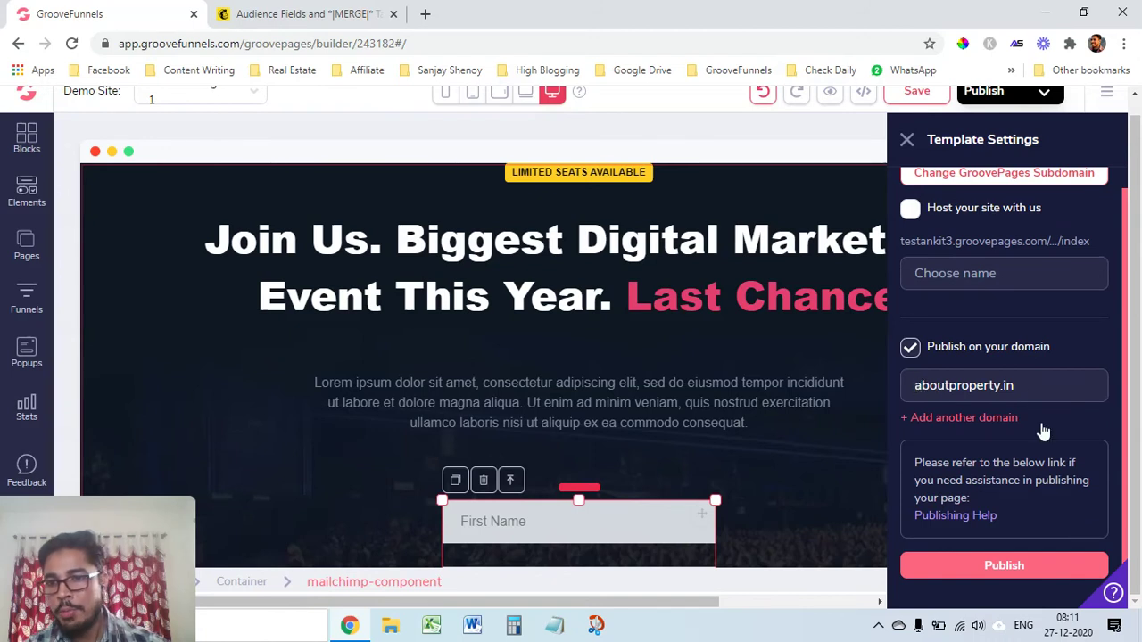
pyautogui.click(1005, 566)
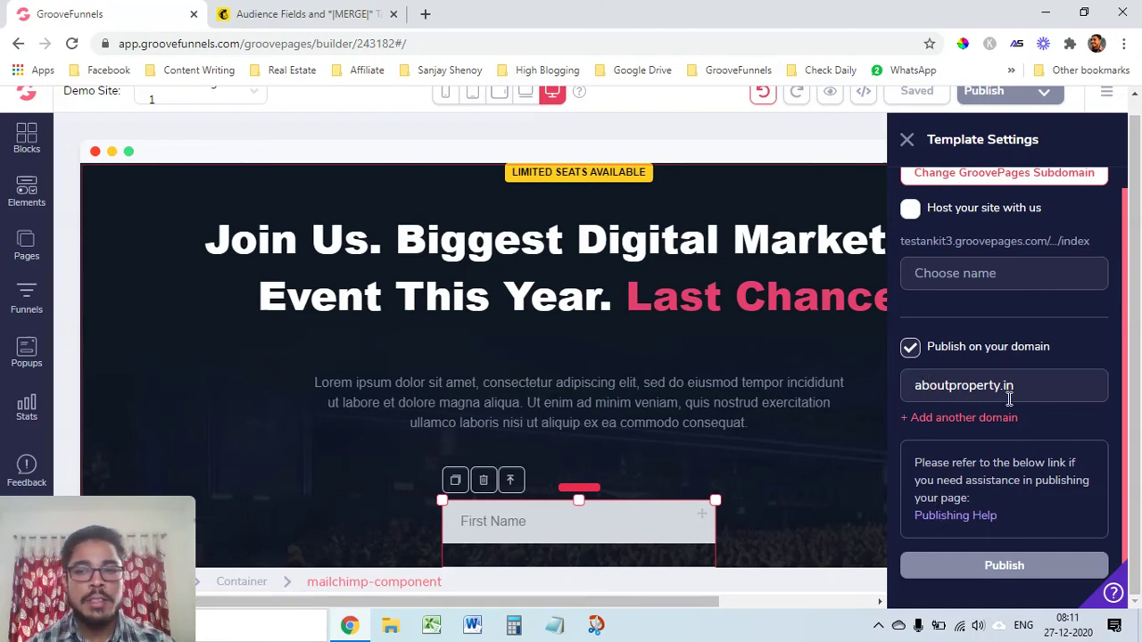
pyautogui.scroll(-4, 726, 468)
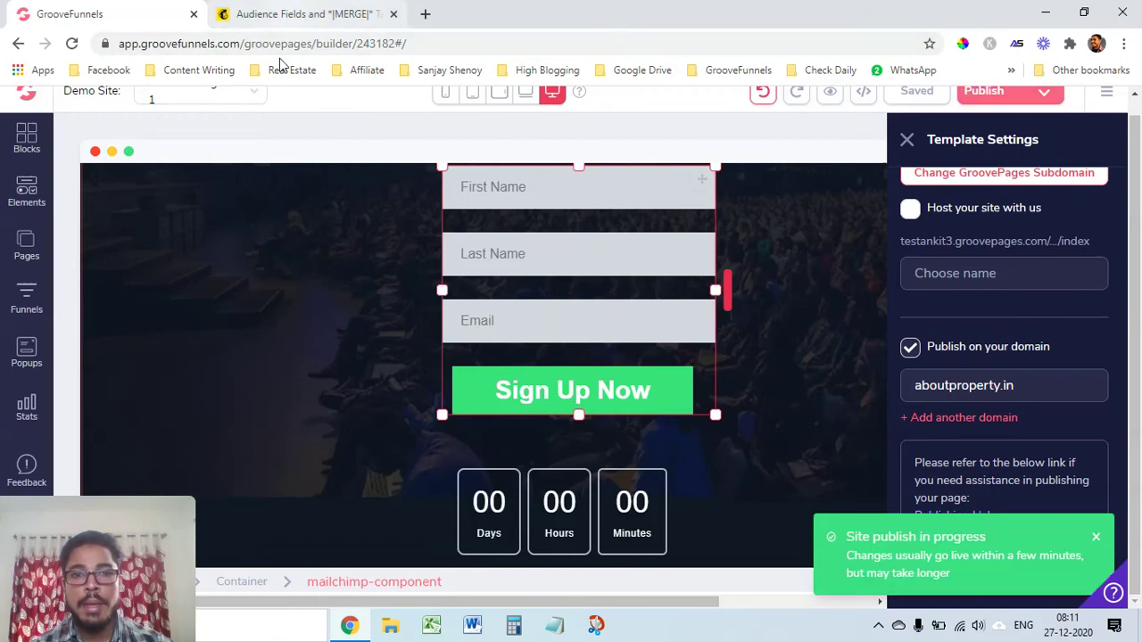
pyautogui.click(1095, 537)
pyautogui.doubleClick(974, 392)
pyautogui.hotkey('ctrl', 'c')
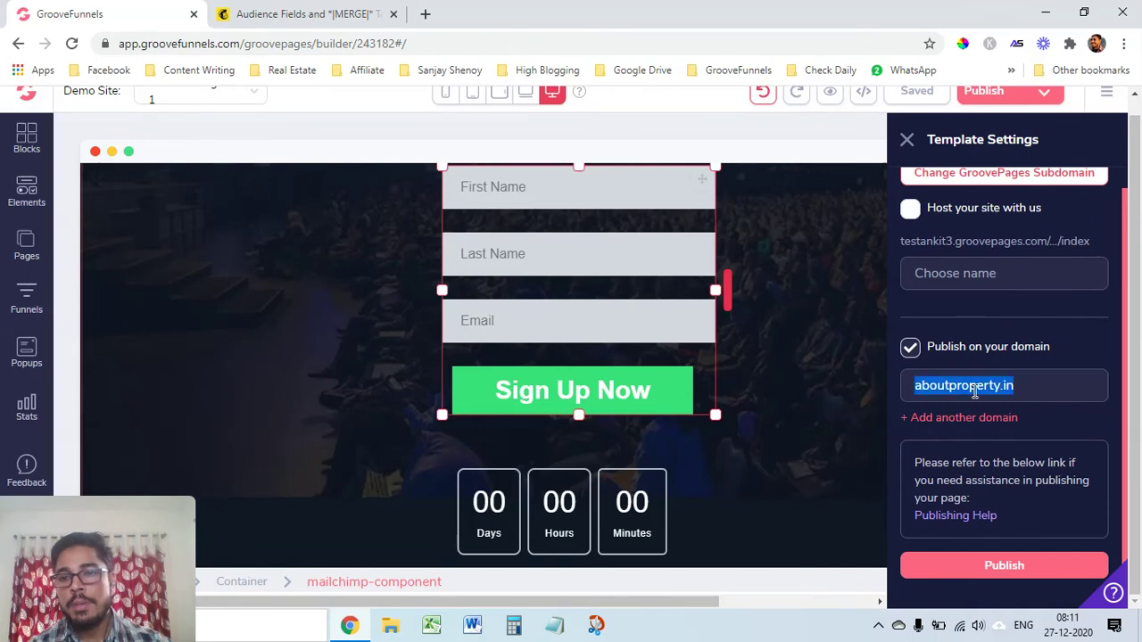
# Load aboutproperty.in in a new Chrome tab and reload the live page
pyautogui.click(426, 14)
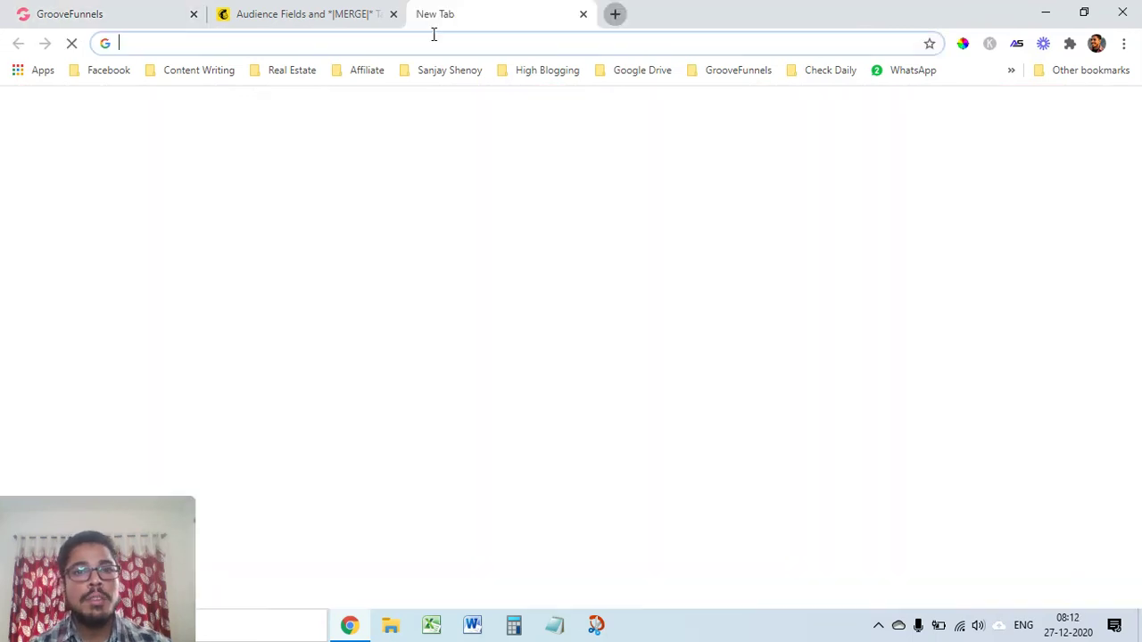
pyautogui.click(440, 42)
pyautogui.hotkey('ctrl', 'v')
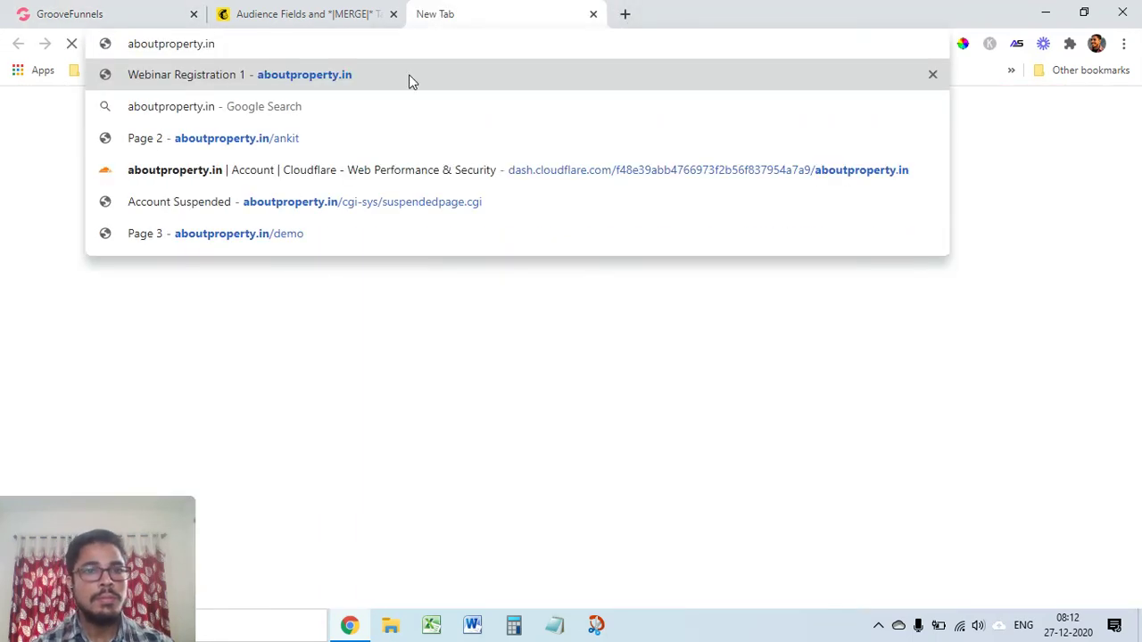
pyautogui.press('Return')
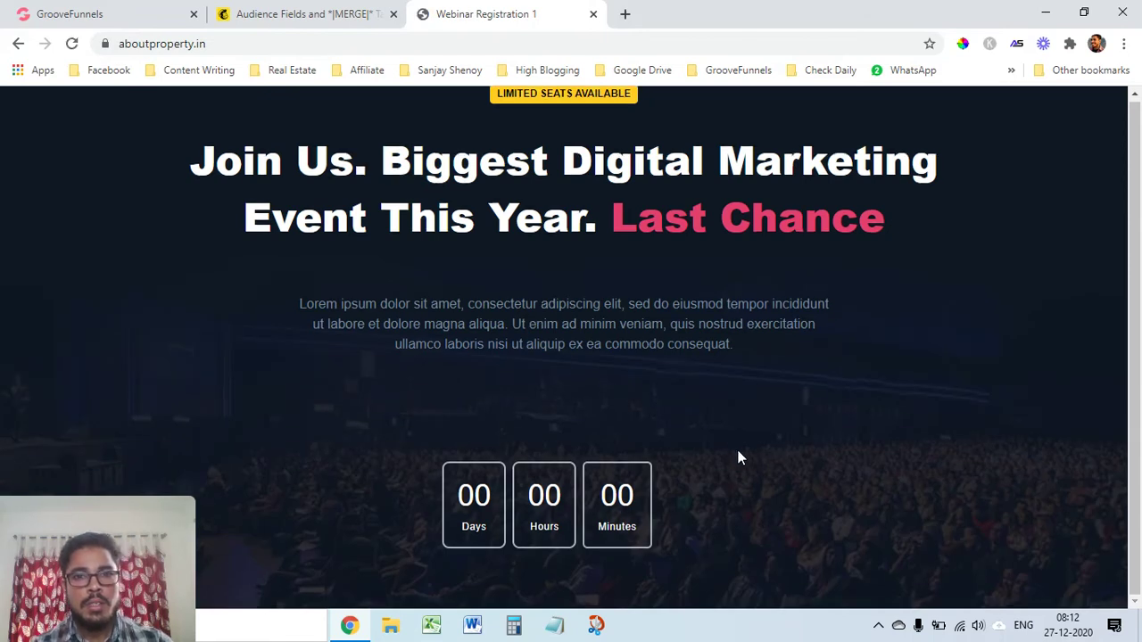
pyautogui.click(72, 44)
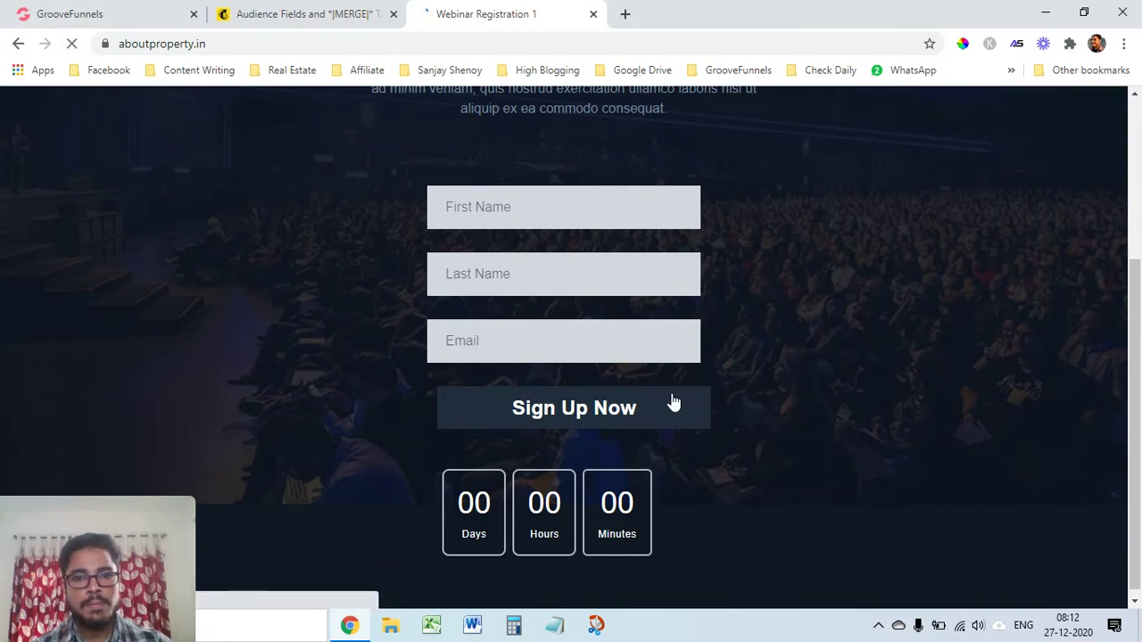
pyautogui.scroll(3, 702, 392)
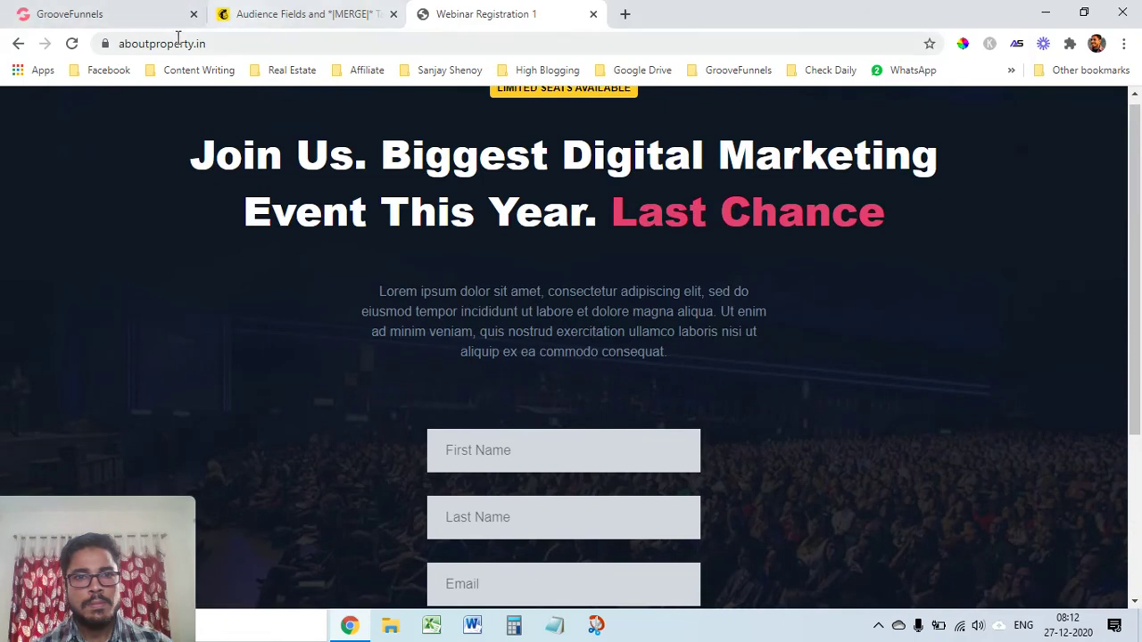
pyautogui.click(71, 42)
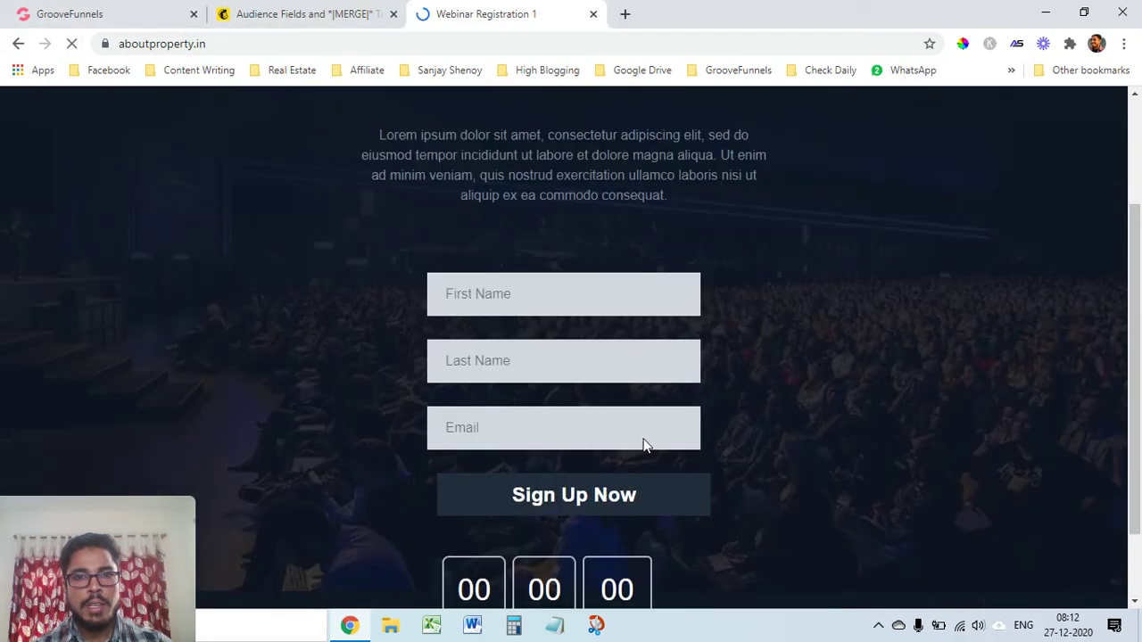
# Return to the GrooveFunnels builder and show its list of site pages
pyautogui.click(53, 14)
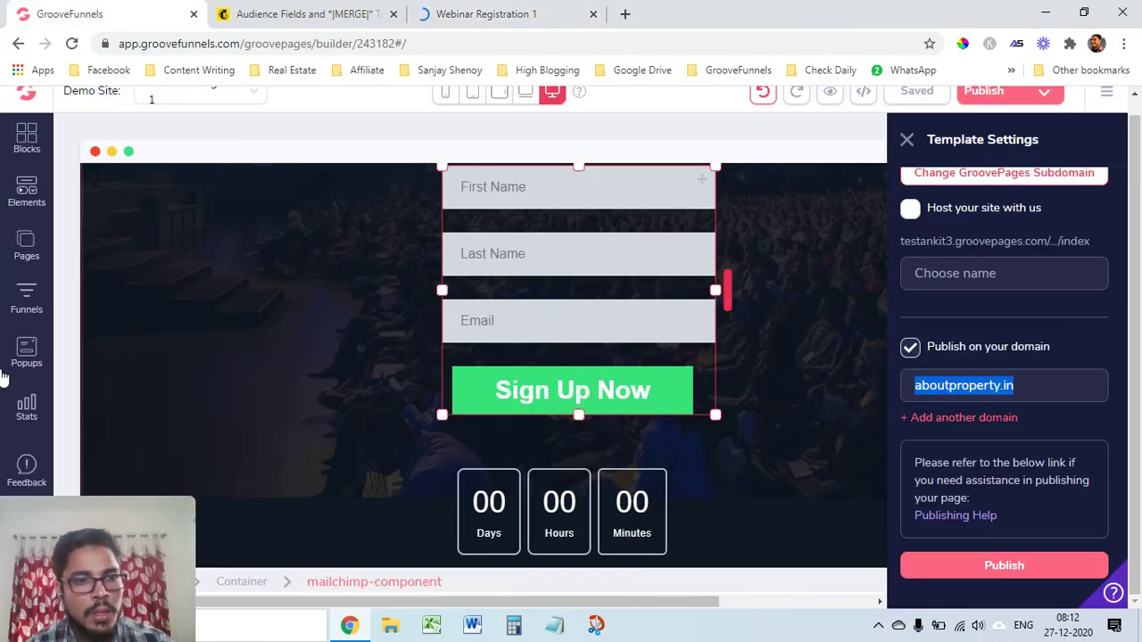
pyautogui.click(25, 245)
pyautogui.click(418, 349)
pyautogui.scroll(1, 268, 281)
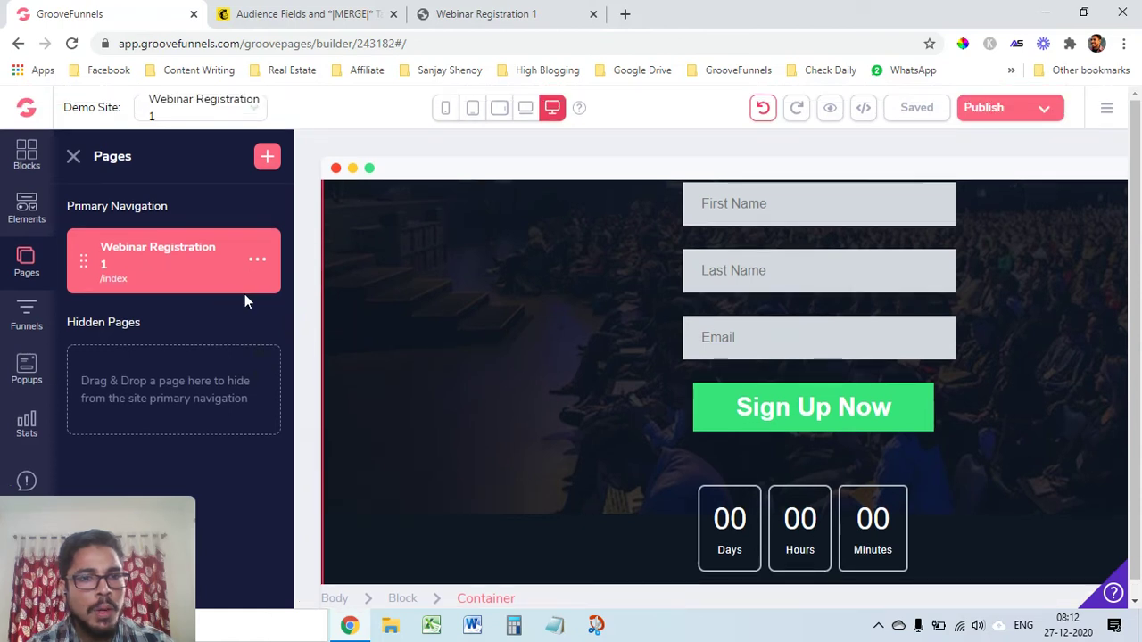
pyautogui.scroll(3, 634, 312)
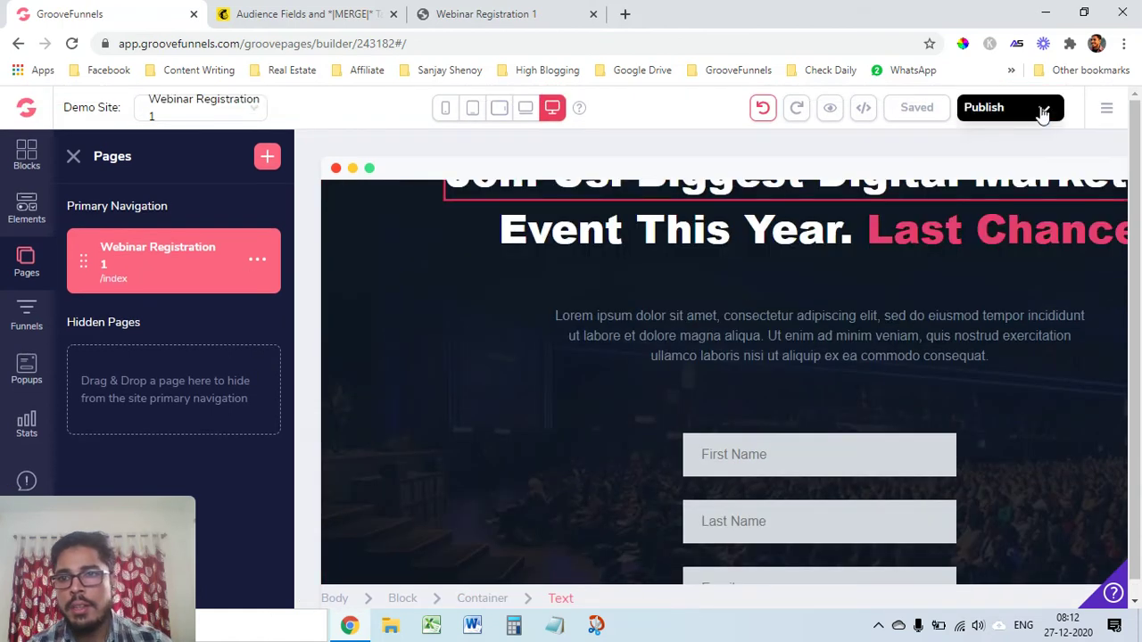
# Republish the webinar page to aboutproperty.in from Template Settings
pyautogui.click(1041, 113)
pyautogui.scroll(-1, 1008, 525)
pyautogui.click(1017, 584)
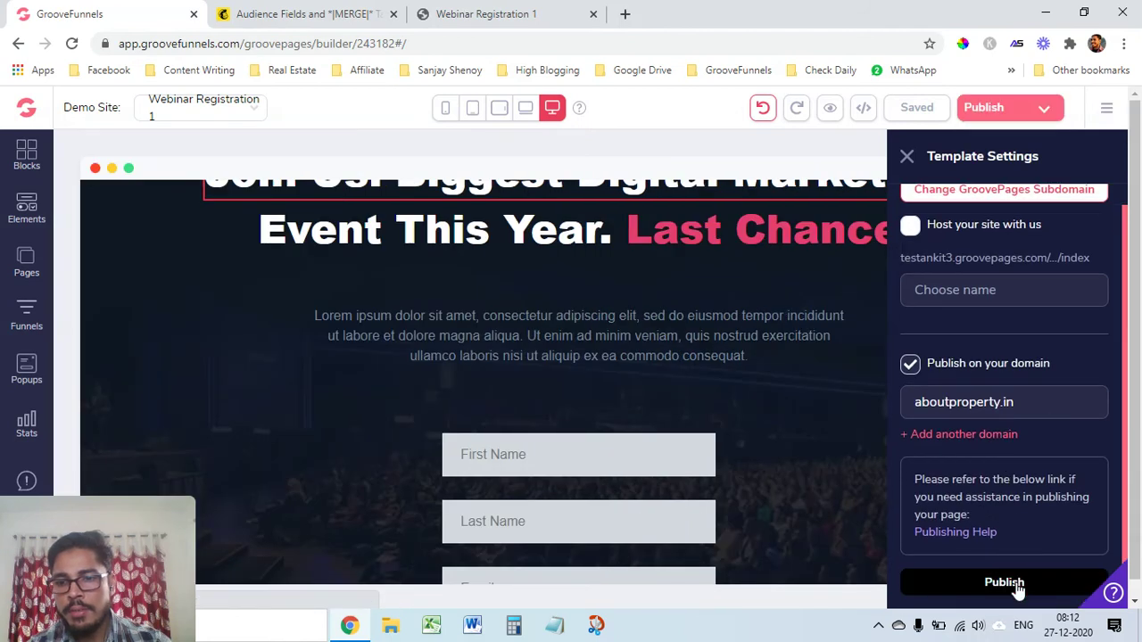
pyautogui.scroll(-3, 680, 504)
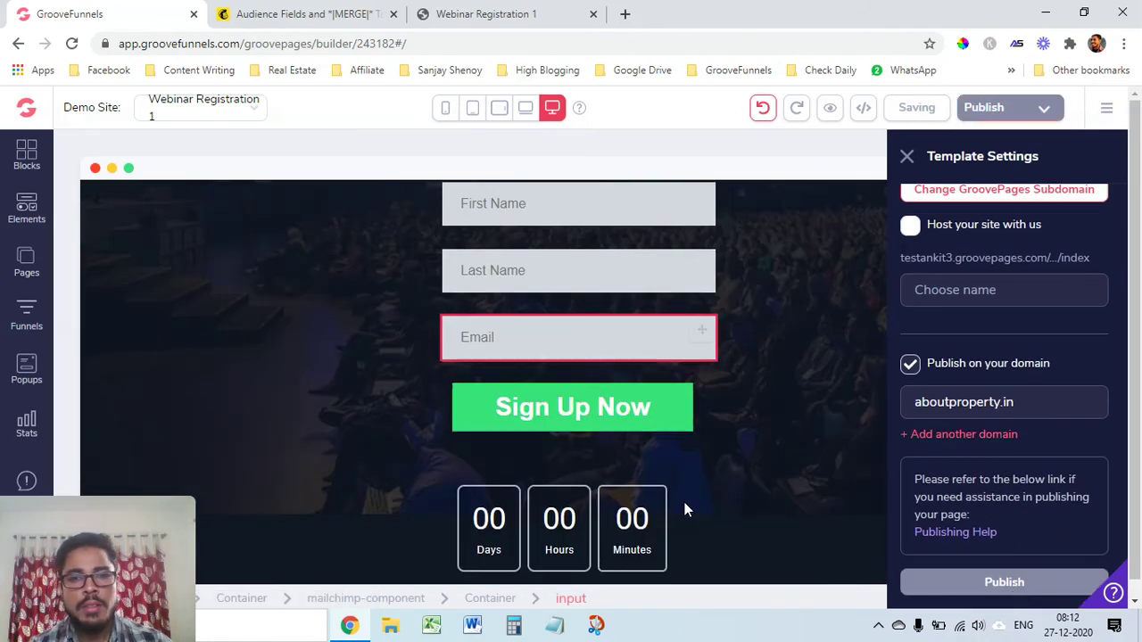
pyautogui.click(685, 513)
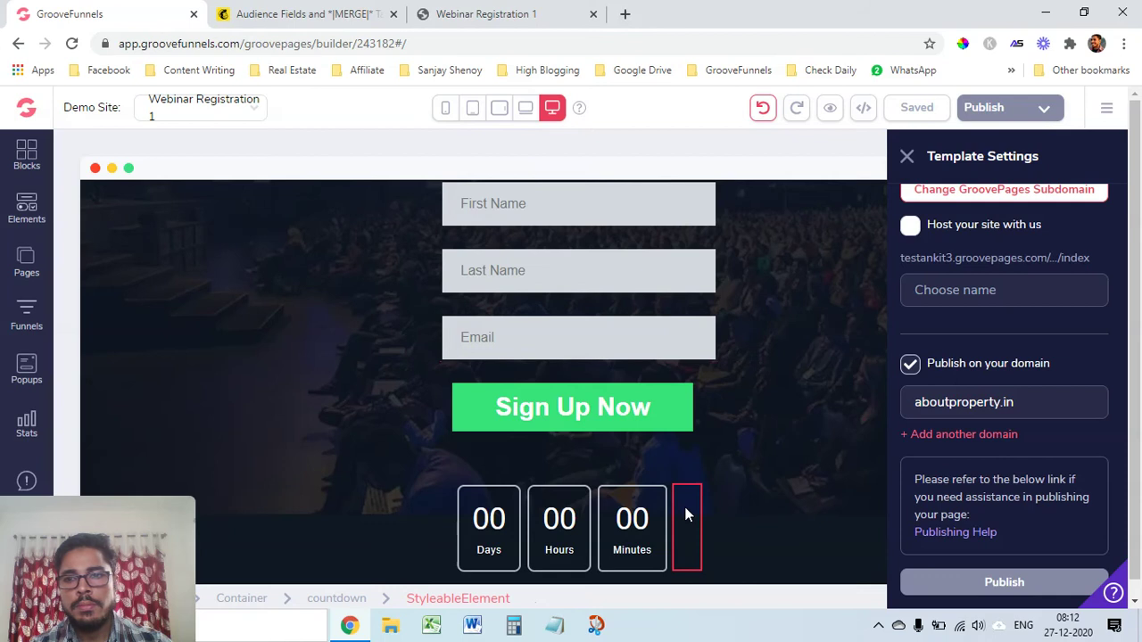
pyautogui.click(1025, 583)
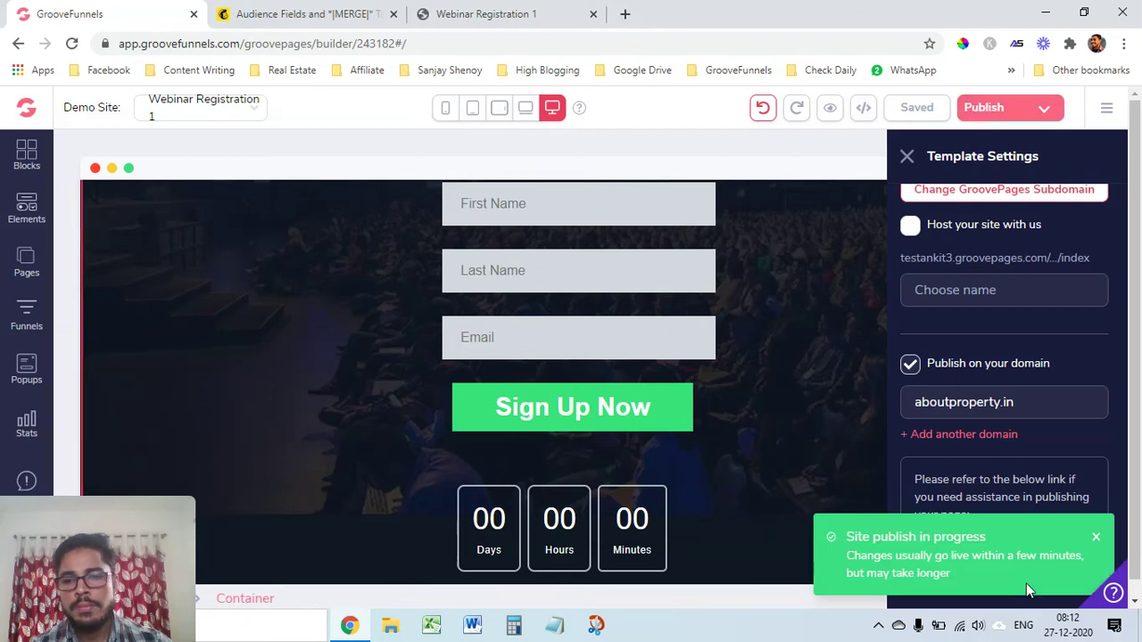
# Dismiss the publish notice and reload the live Webinar Registration 1 page
pyautogui.click(1096, 537)
pyautogui.click(500, 14)
pyautogui.click(74, 47)
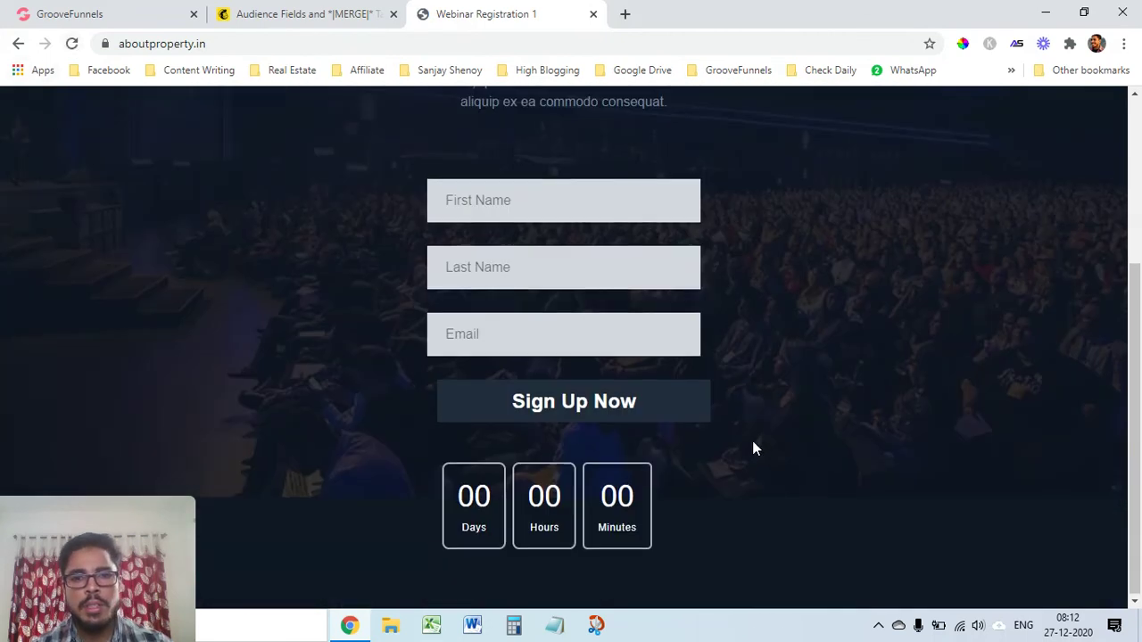
# Reload the aboutproperty.in page, check its sign-up form, and return to the GrooveFunnels builder
pyautogui.scroll(3, 754, 449)
pyautogui.click(74, 43)
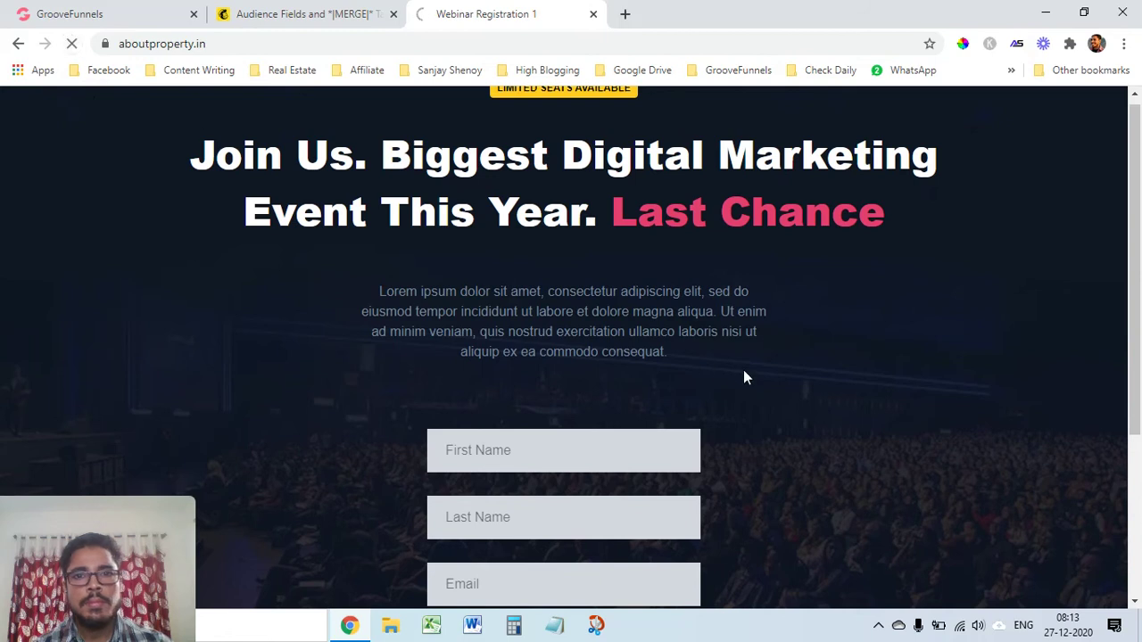
pyautogui.scroll(-3, 740, 368)
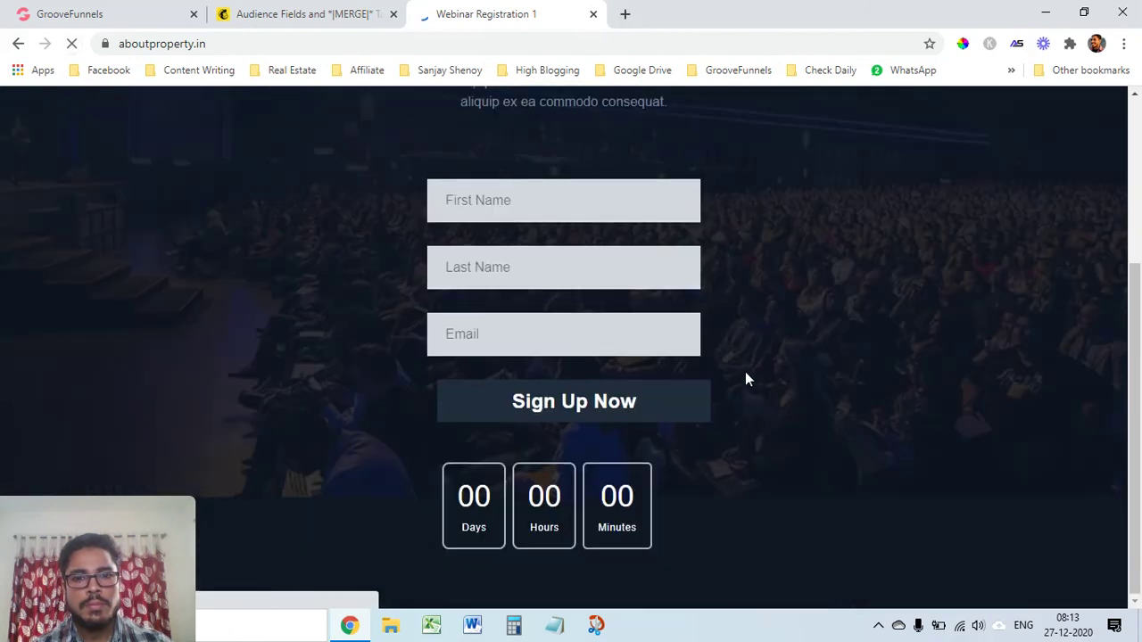
pyautogui.scroll(3, 731, 371)
pyautogui.scroll(-2, 722, 374)
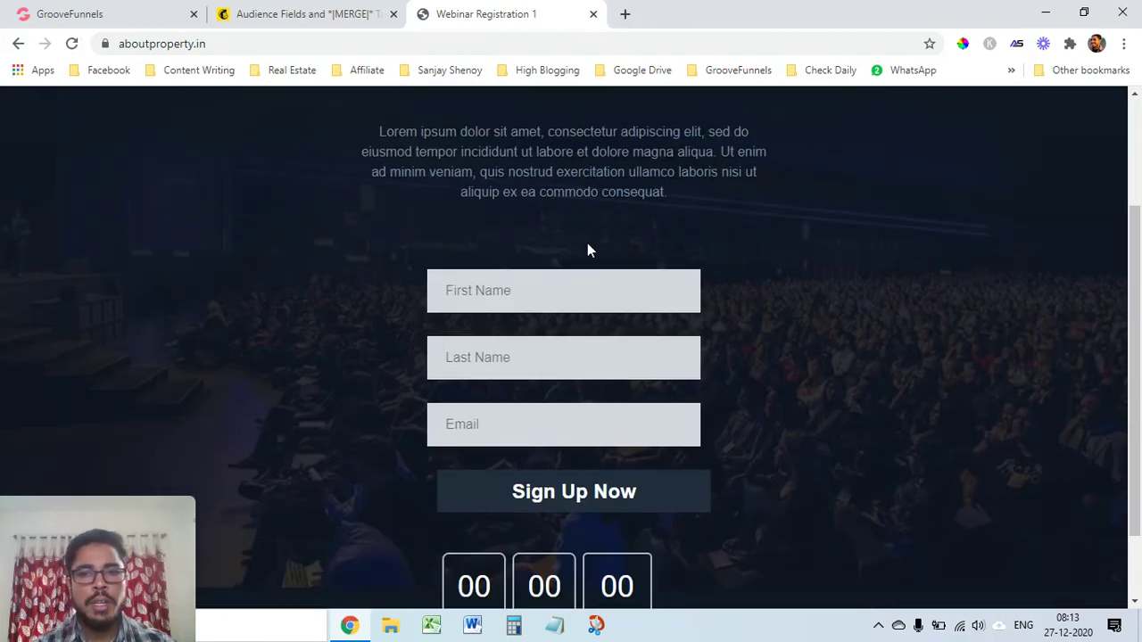
pyautogui.click(94, 14)
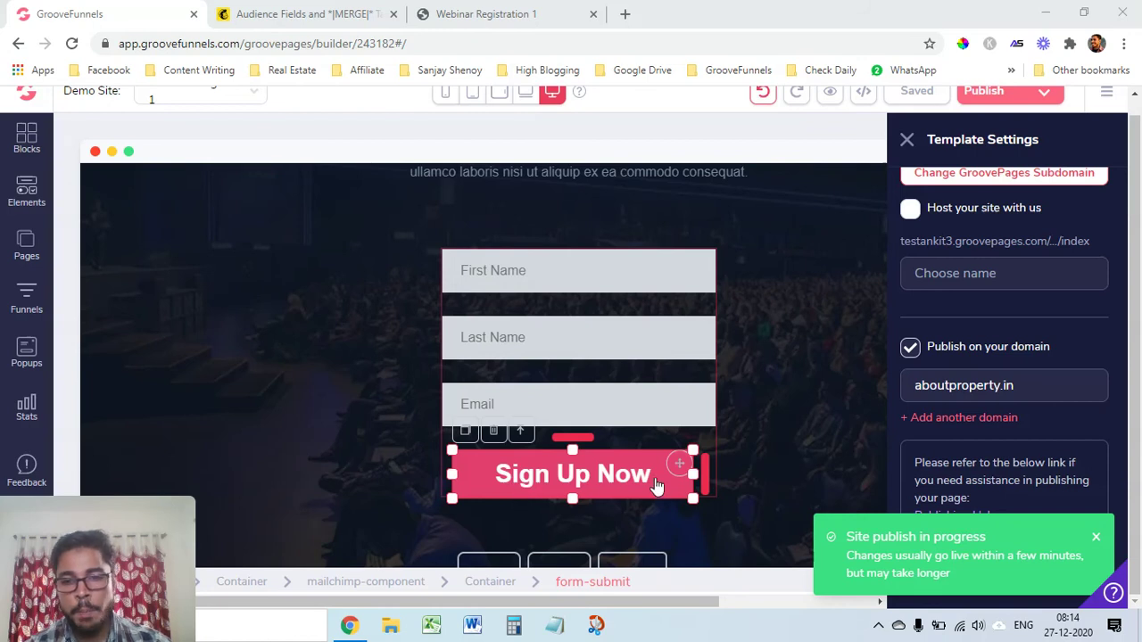
# Switch to the live aboutproperty.in Webinar Registration 1 page
pyautogui.click(482, 13)
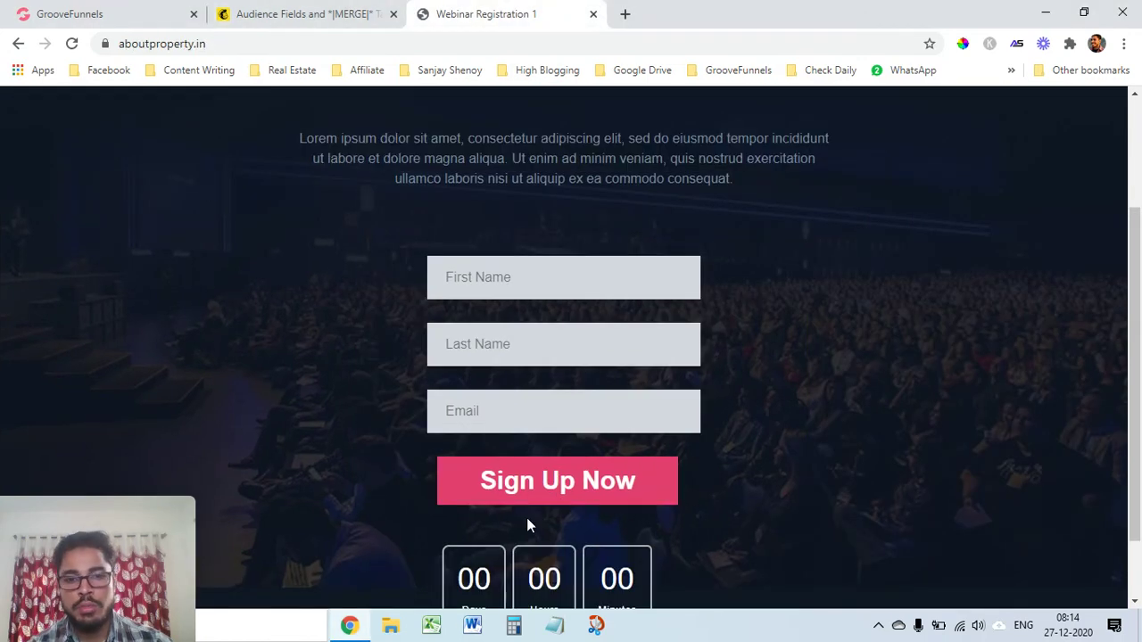
pyautogui.click(72, 44)
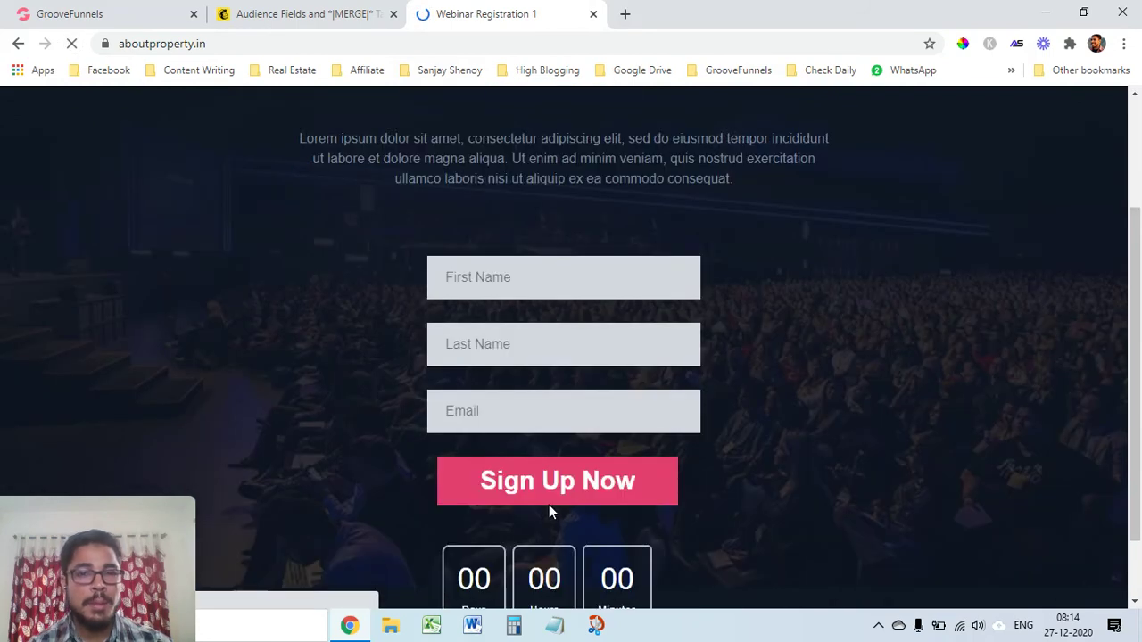
pyautogui.scroll(-2, 678, 486)
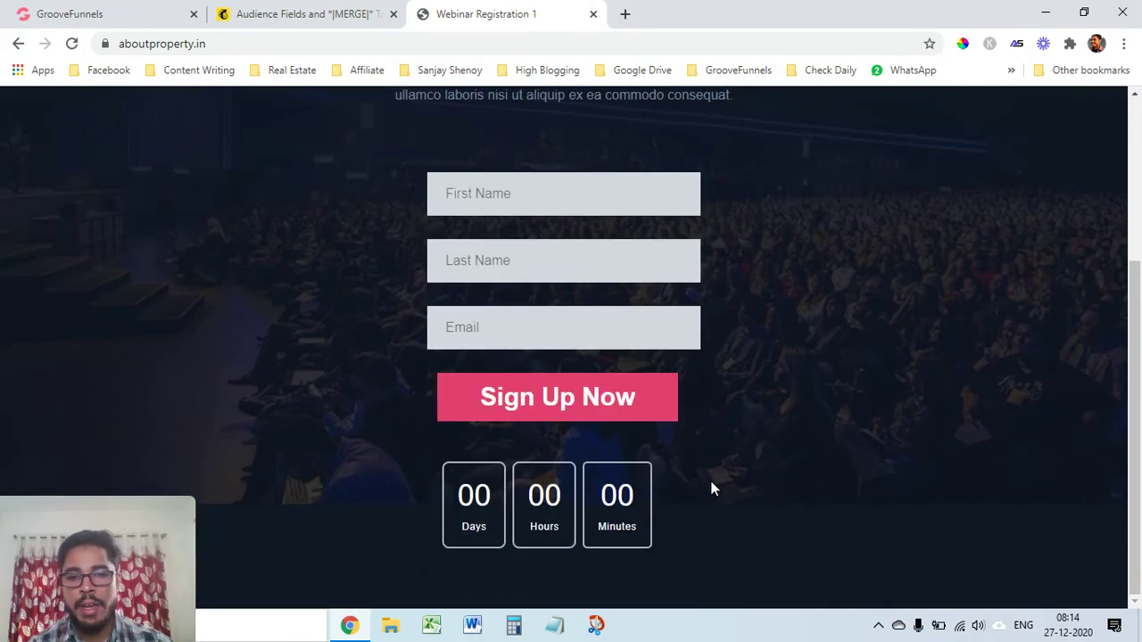
pyautogui.scroll(1, 696, 481)
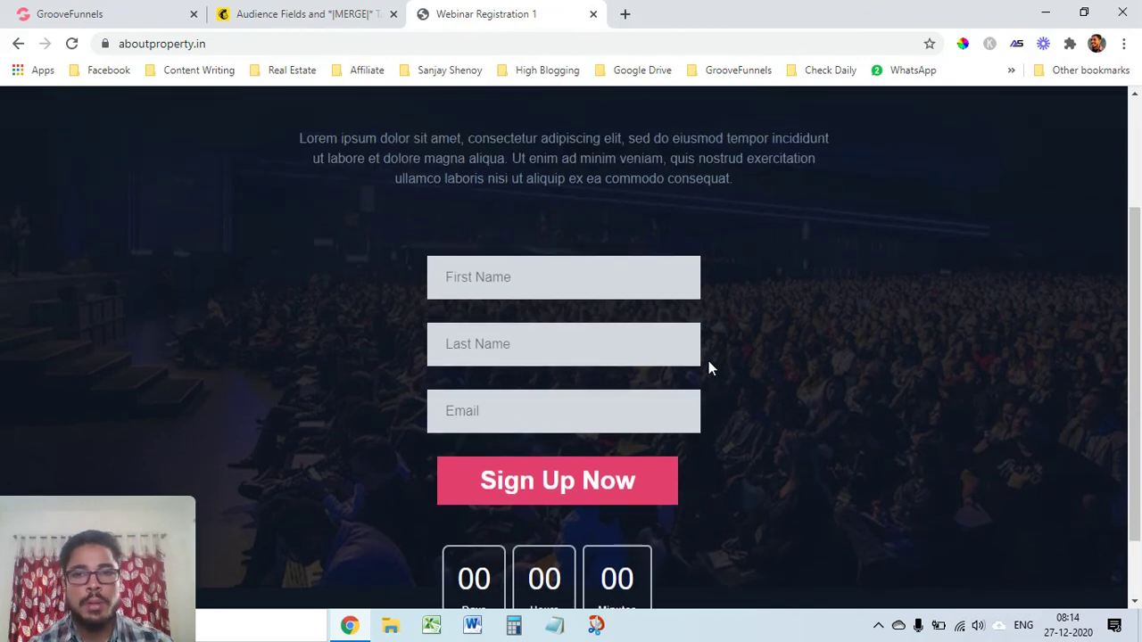
pyautogui.click(79, 12)
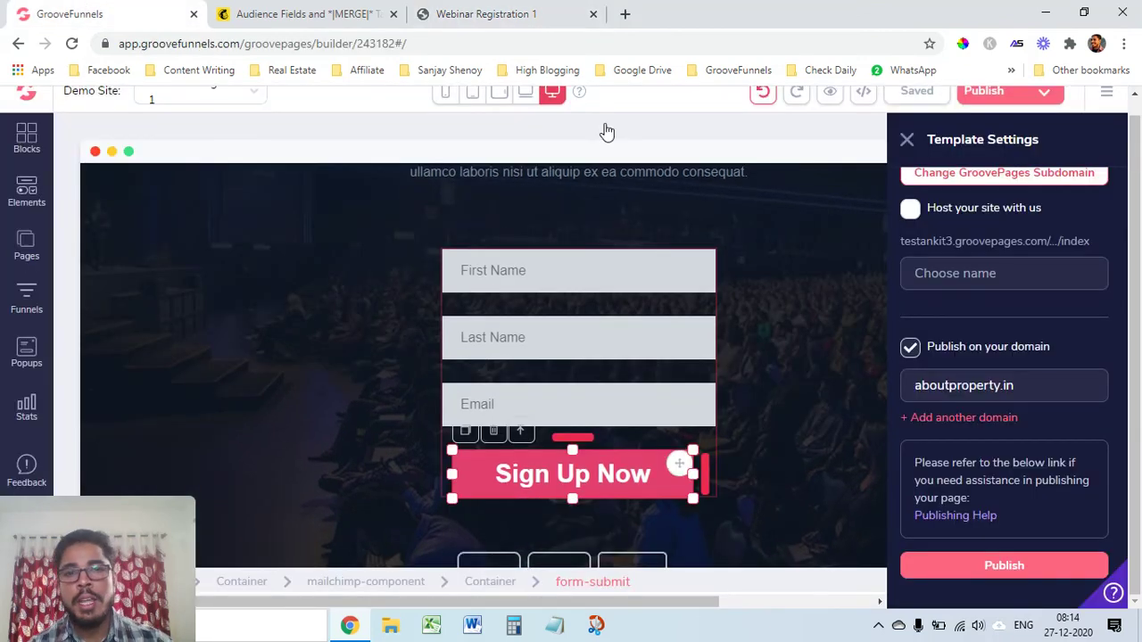
pyautogui.click(482, 14)
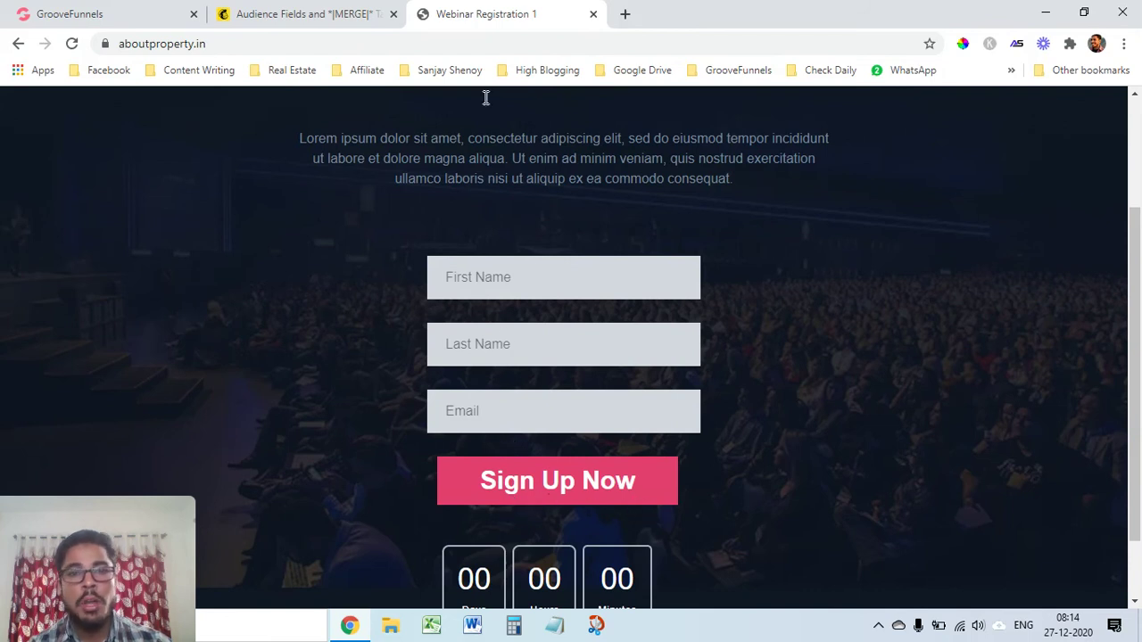
pyautogui.click(94, 14)
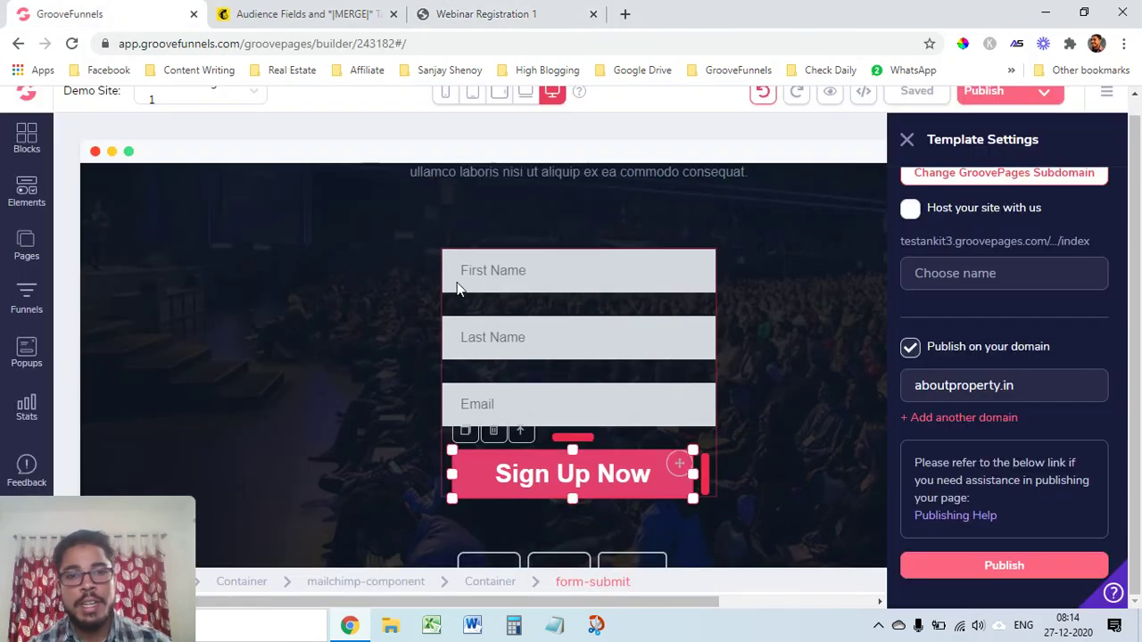
pyautogui.click(513, 13)
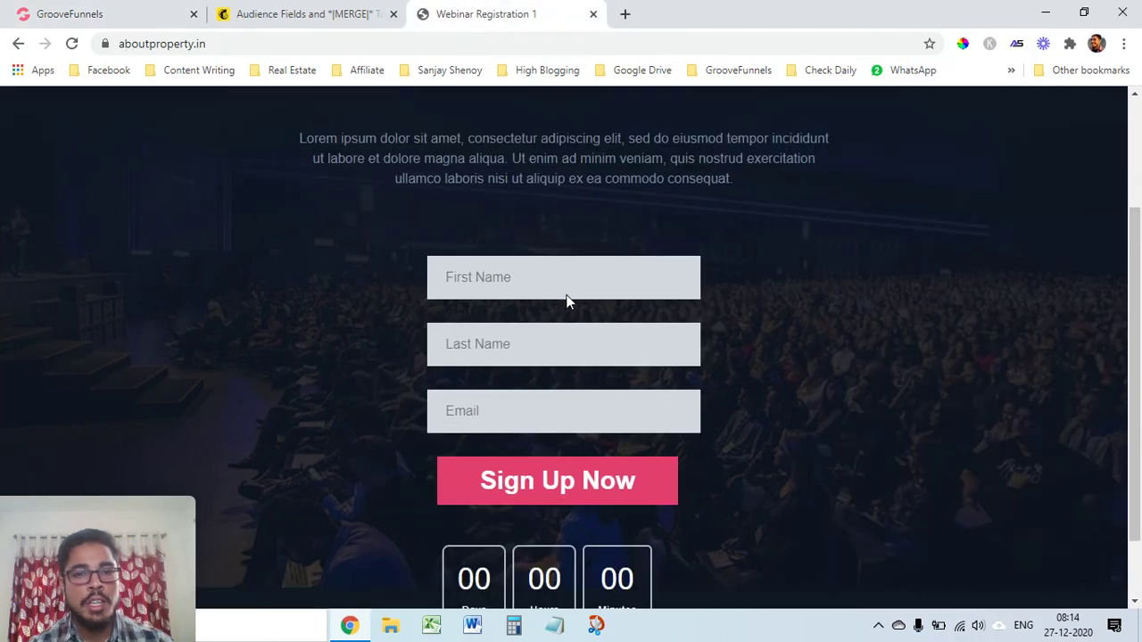
pyautogui.scroll(2, 658, 435)
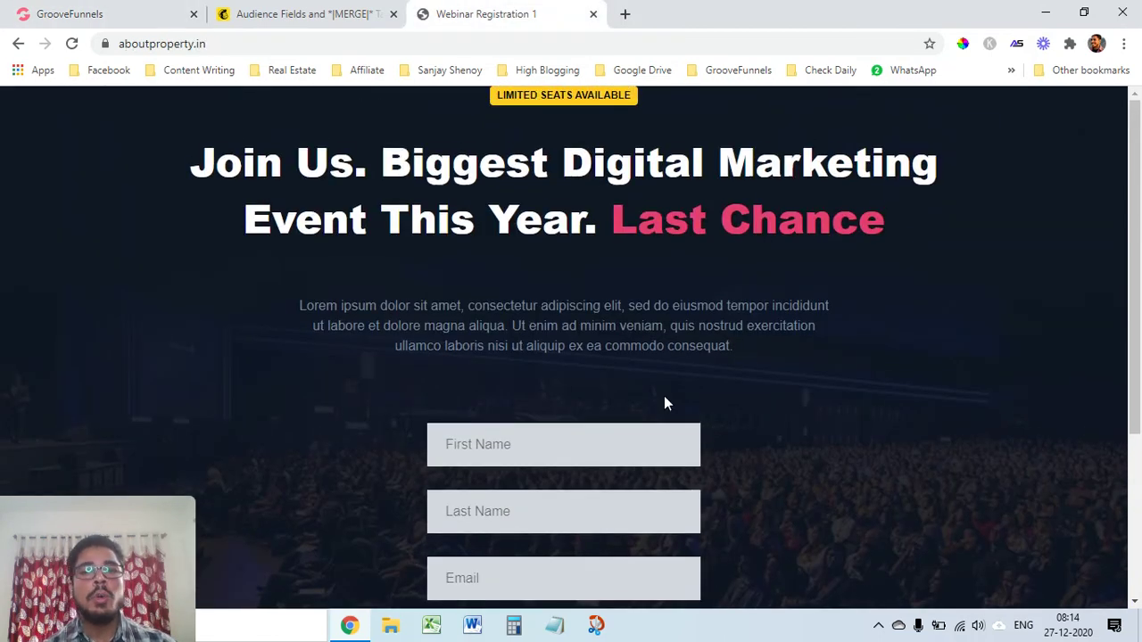
pyautogui.scroll(-3, 663, 404)
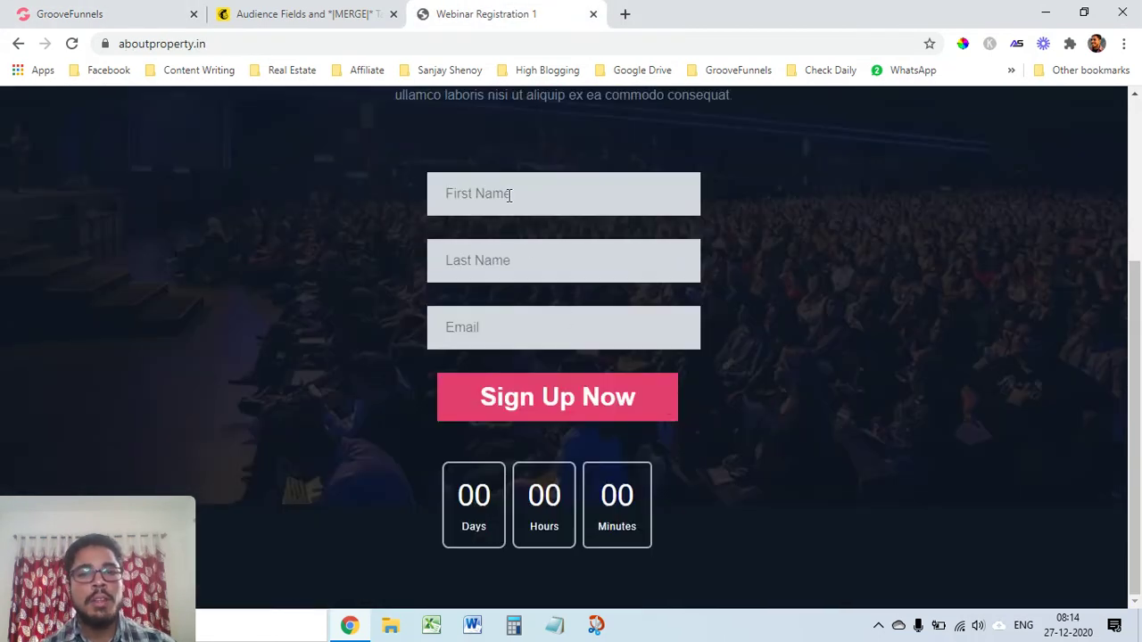
# Enter a test first name and e-mail address in the live form and click Sign Up Now
pyautogui.click(509, 195)
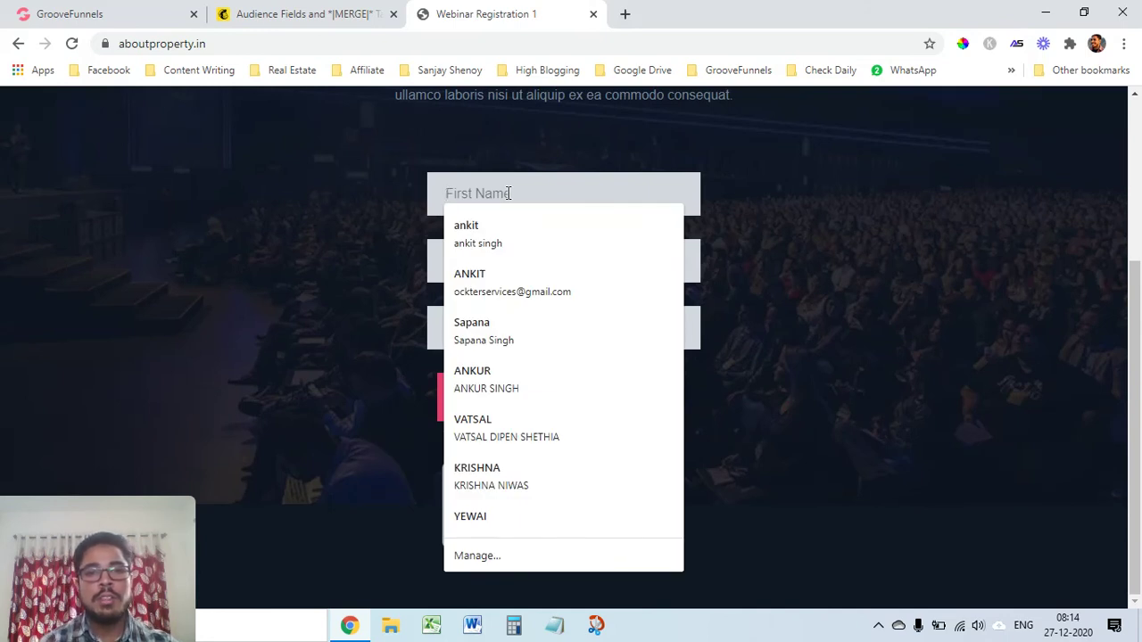
pyautogui.write('Bgates')
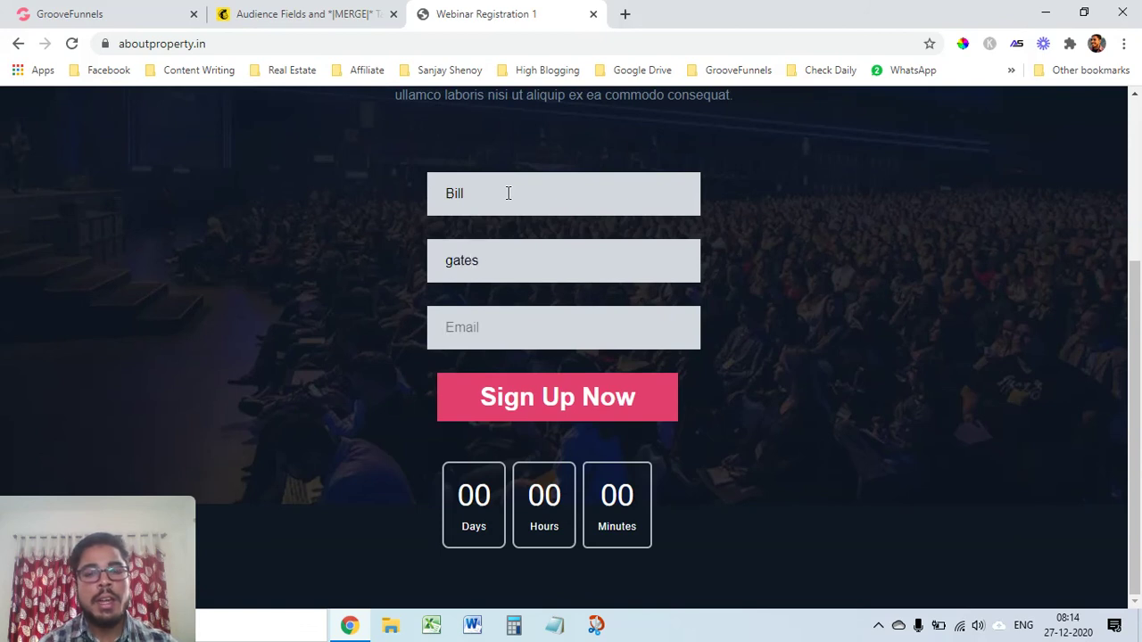
pyautogui.press('Tab')
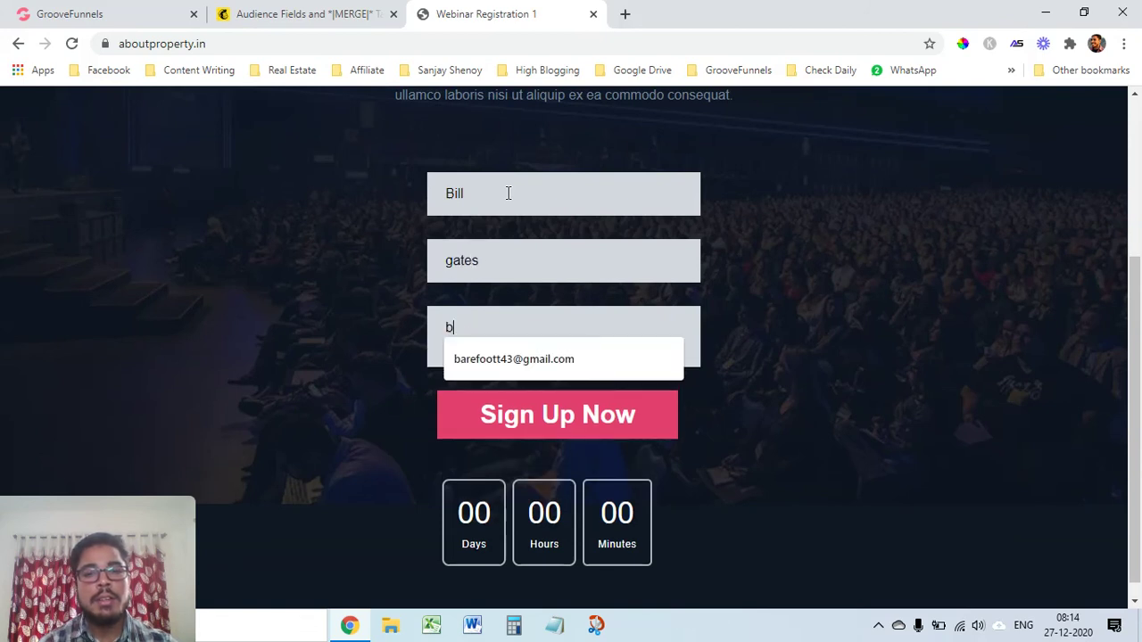
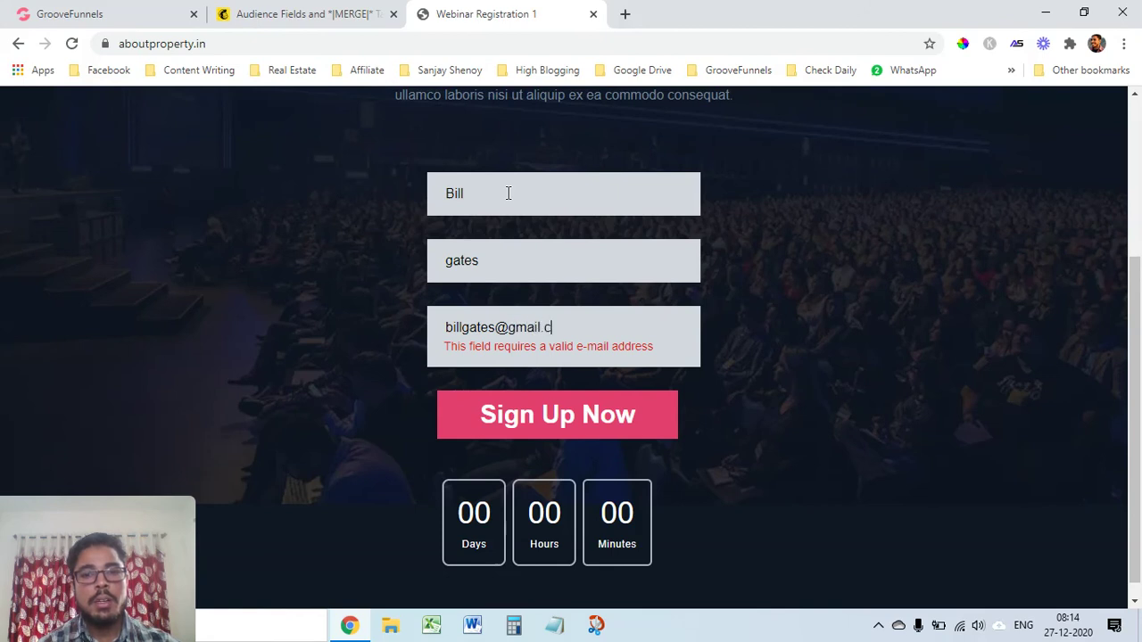
pyautogui.click(556, 414)
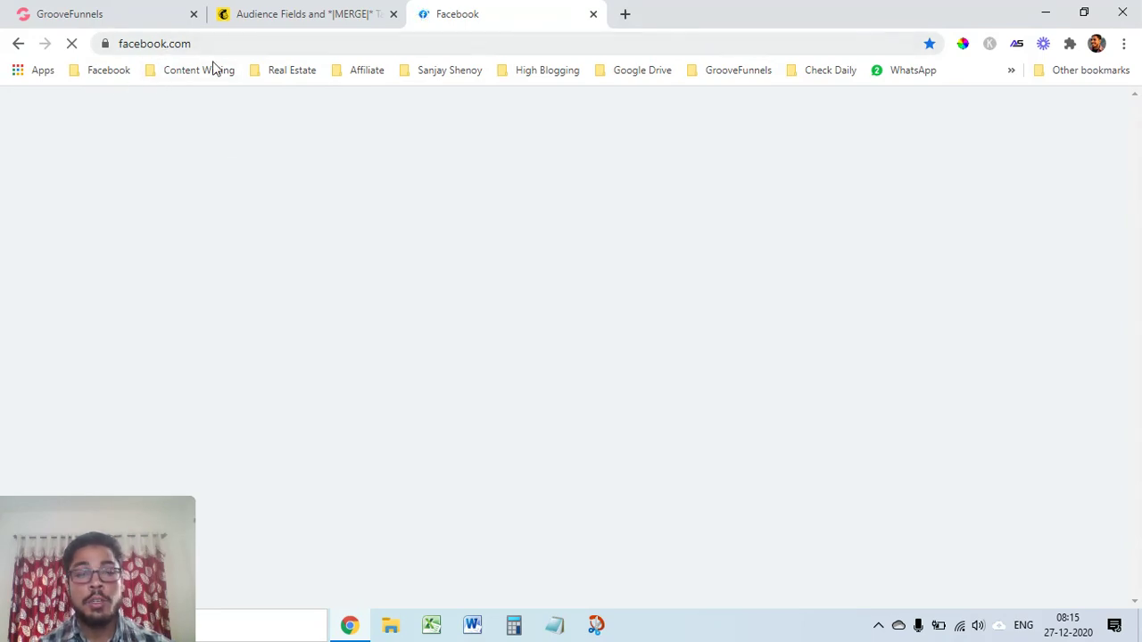
# Let the Facebook redirect finish loading, then return to the Mailchimp merge tags page
pyautogui.scroll(-4, 871, 489)
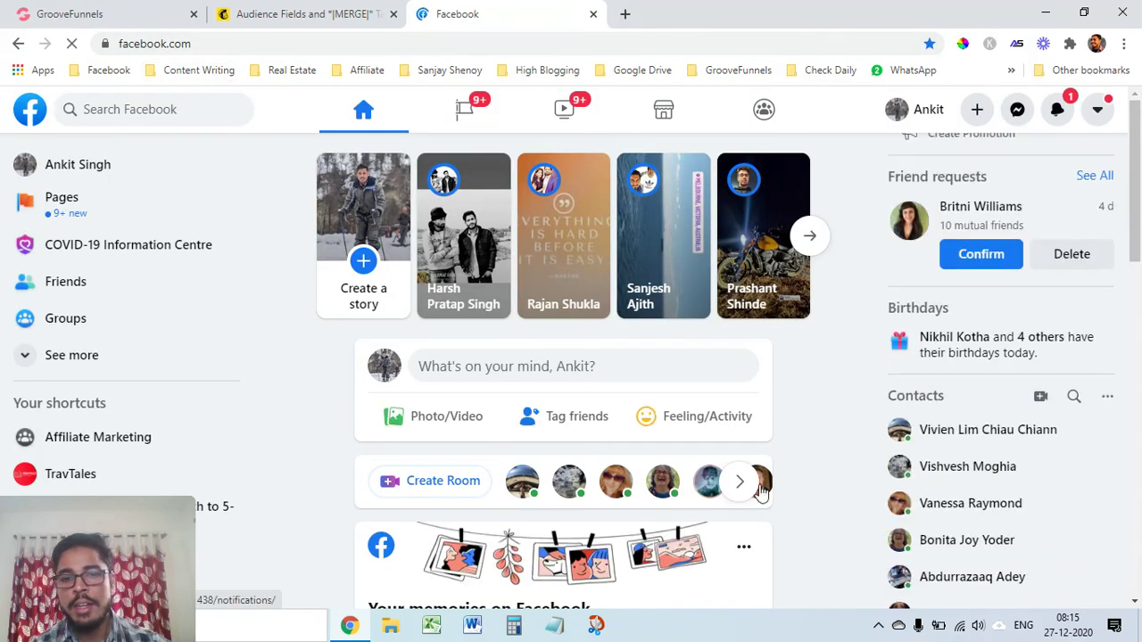
pyautogui.scroll(-4, 625, 513)
pyautogui.scroll(4, 573, 502)
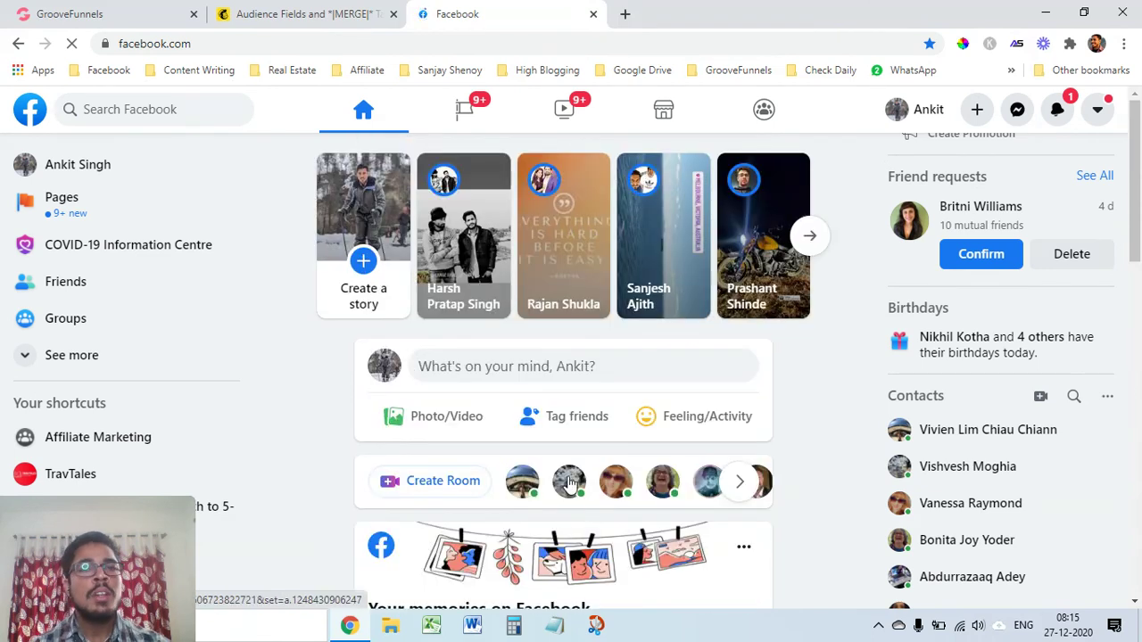
pyautogui.click(308, 14)
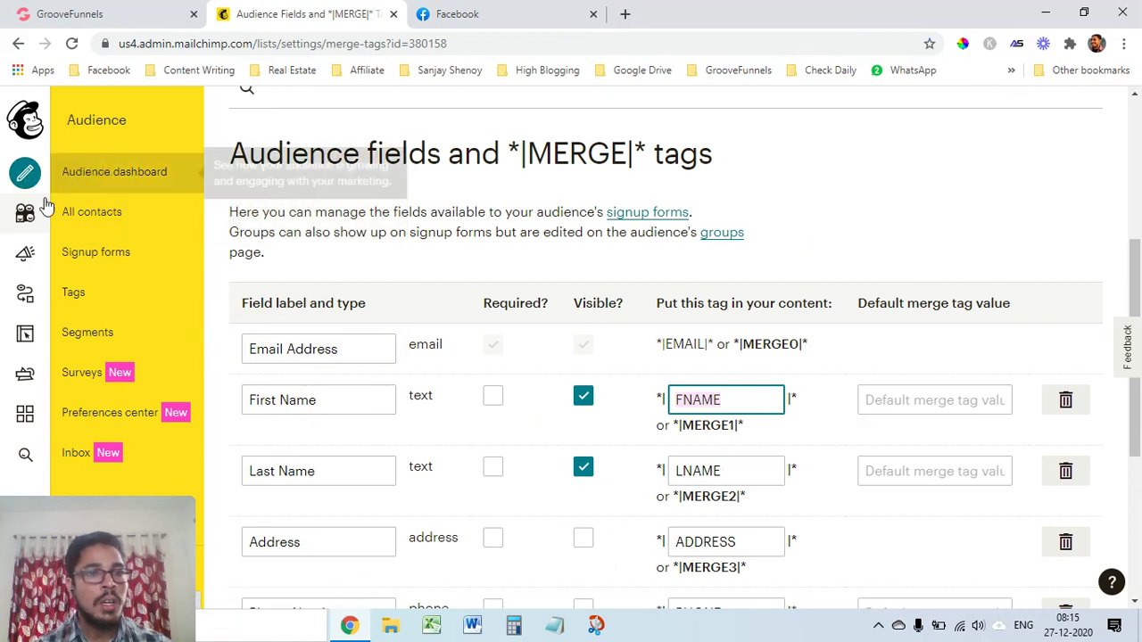
# Open the HighBlogging audience's contacts list in Mailchimp
pyautogui.click(25, 216)
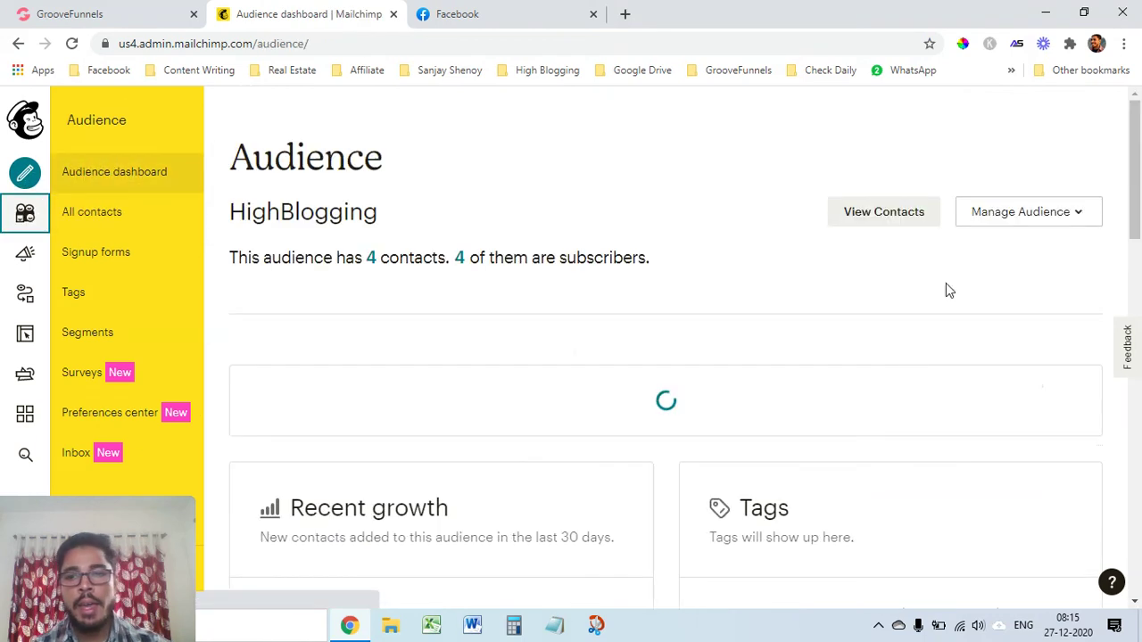
pyautogui.click(887, 220)
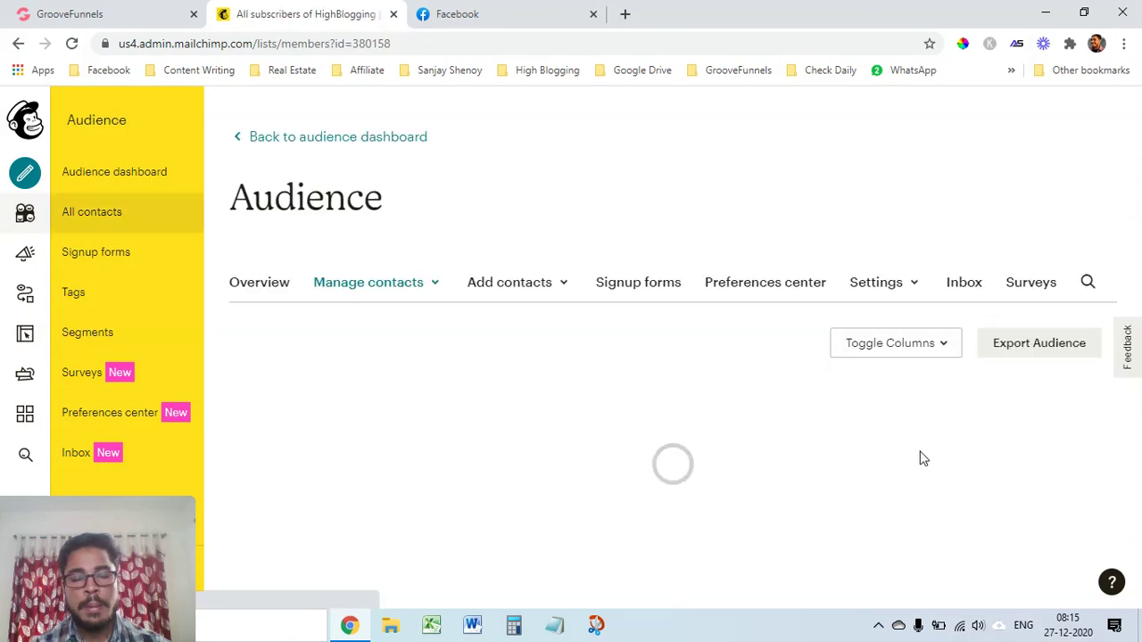
pyautogui.scroll(-2, 696, 490)
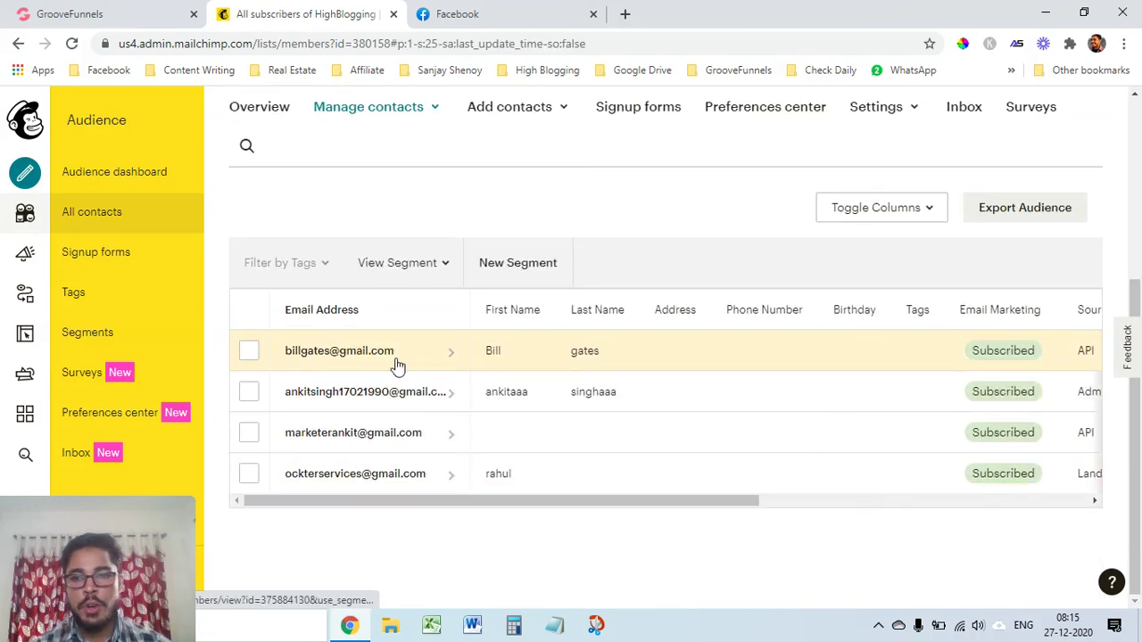
# Scroll the contacts table sideways to confirm the test sign-up is Subscribed via API
pyautogui.moveTo(461, 503); pyautogui.dragTo(811, 511)
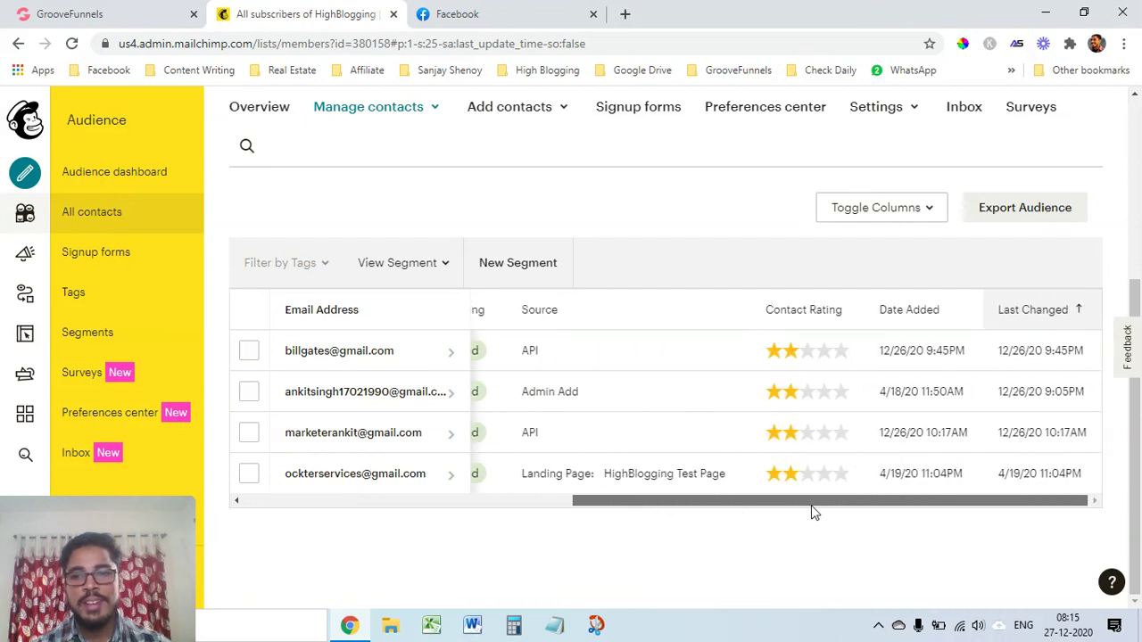
pyautogui.moveTo(808, 512); pyautogui.dragTo(969, 520)
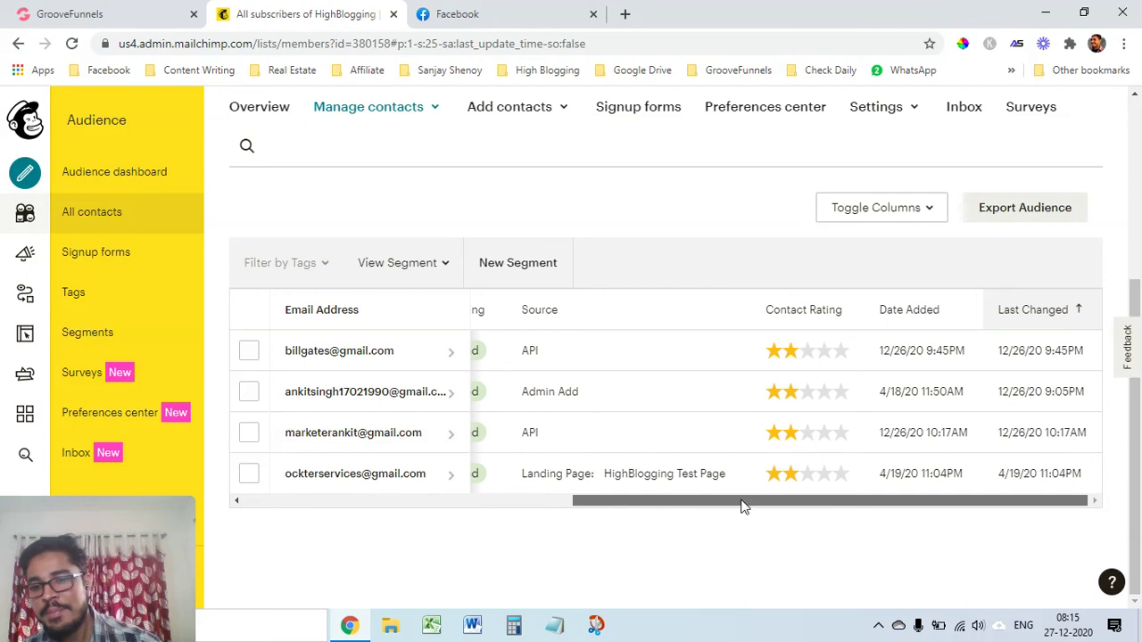
pyautogui.moveTo(743, 506); pyautogui.dragTo(553, 493)
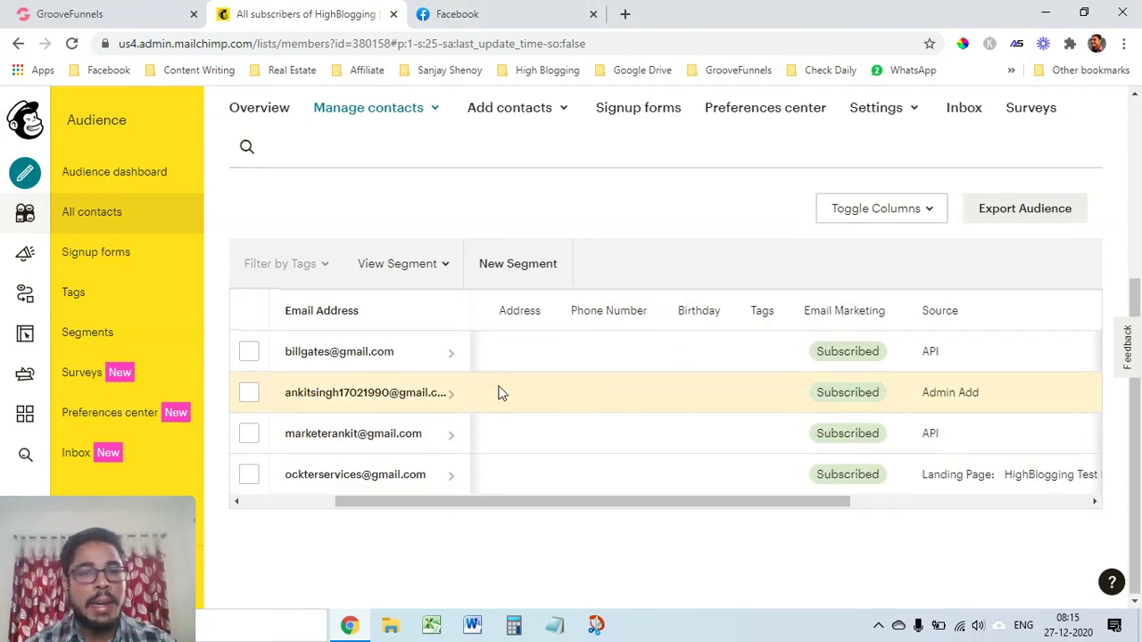
pyautogui.scroll(3, 526, 424)
pyautogui.scroll(-3, 550, 454)
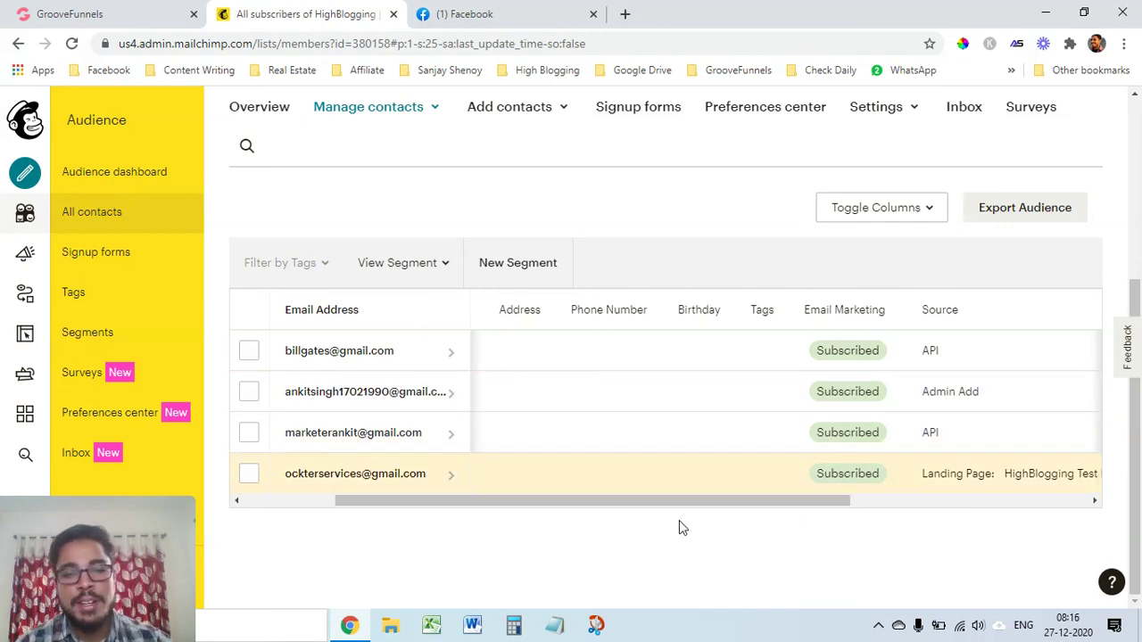
pyautogui.moveTo(638, 506); pyautogui.dragTo(555, 509)
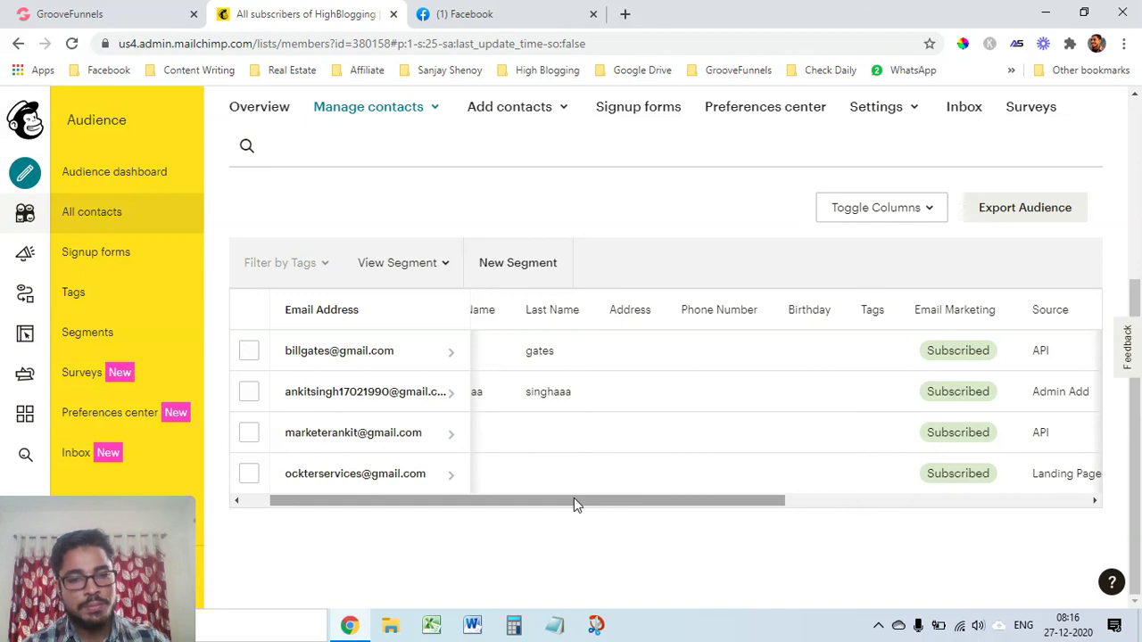
pyautogui.moveTo(574, 527)
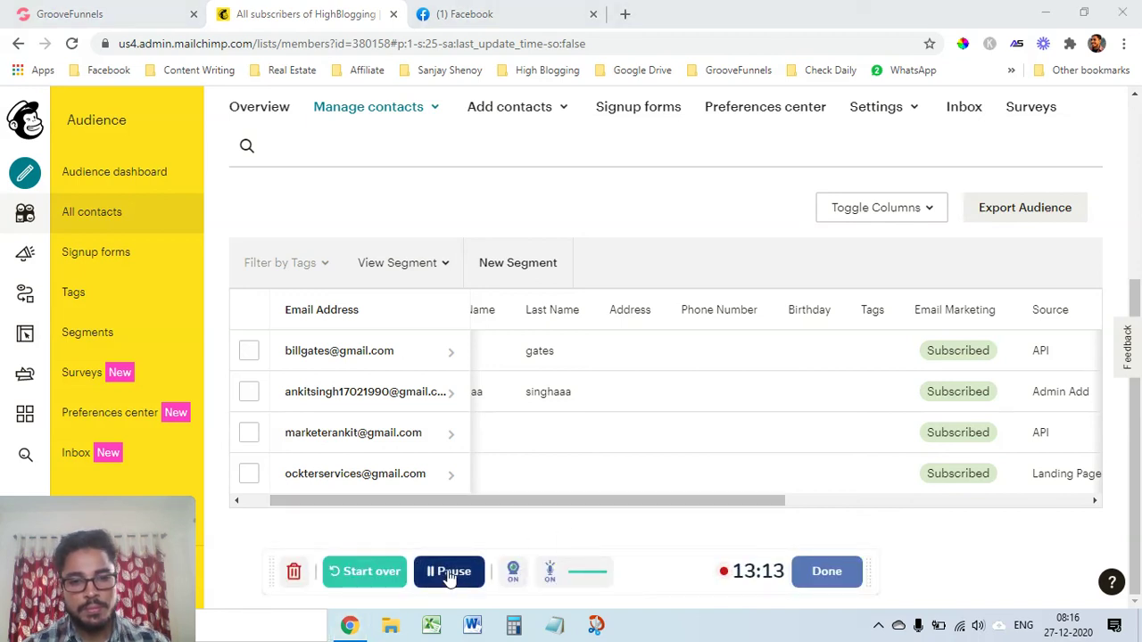